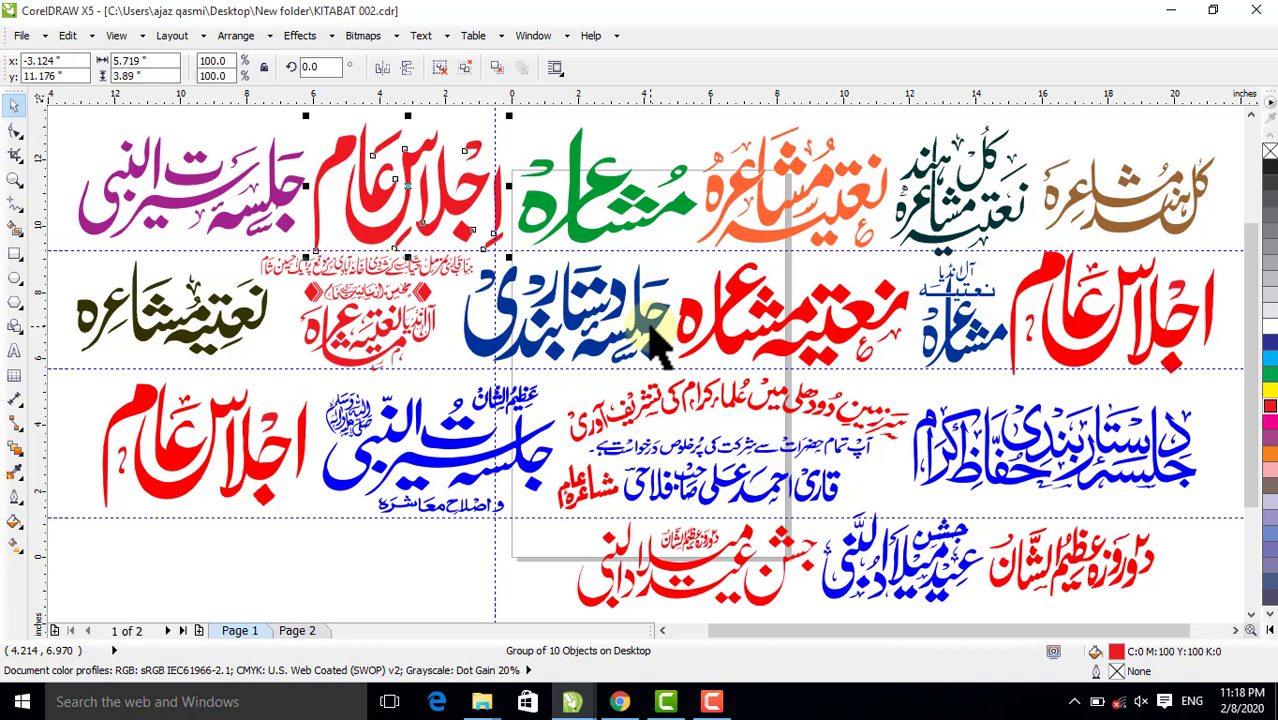
Select the blue calligraphy group in the second row of the drawing, and minimize the drawing and browser windows to reach the desktop
left_click(640, 335)
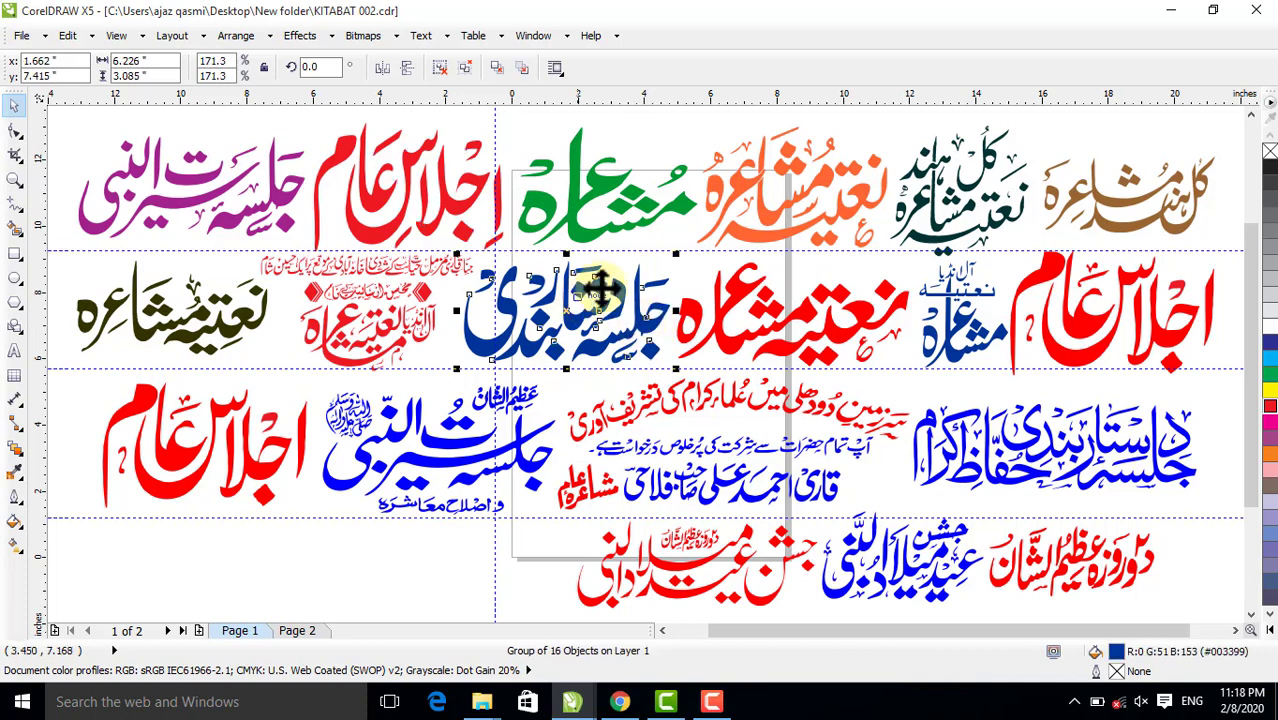
left_click(1170, 14)
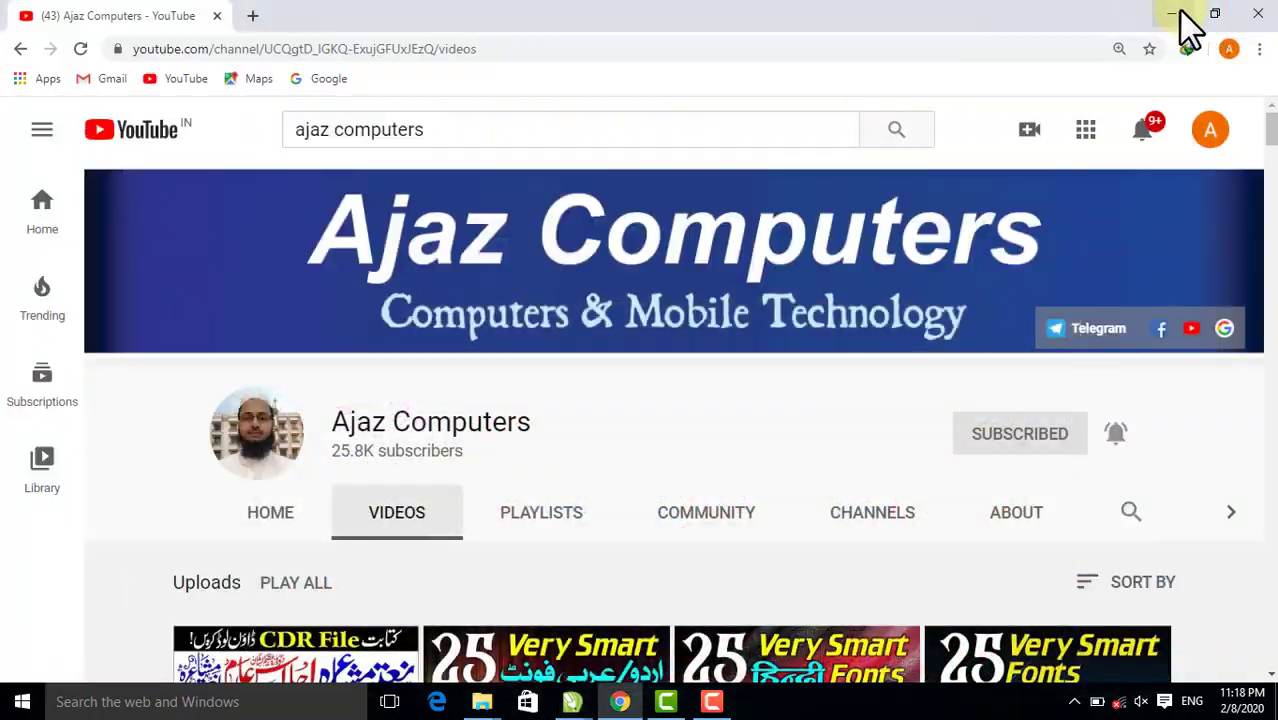
left_click(1177, 14)
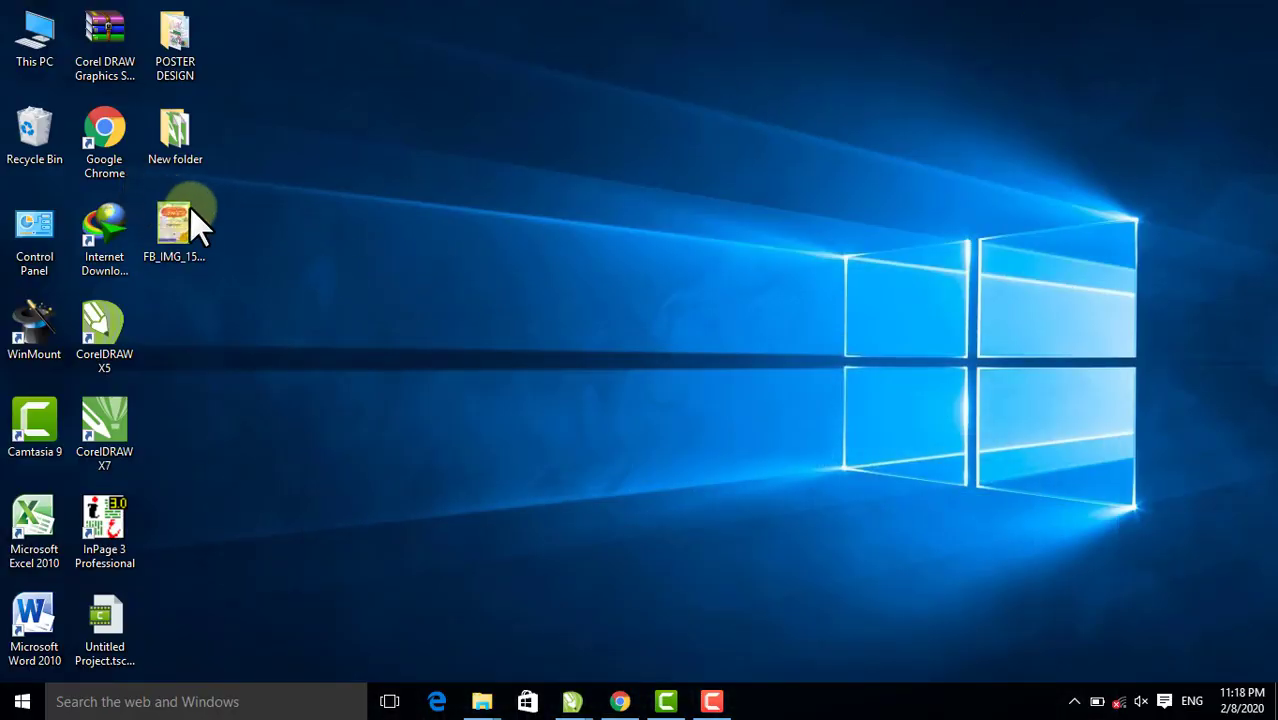
View the poster image FB_IMG_1554567837317.jpg from the desktop, examine its red title banner up close, and close it
left_click(180, 214)
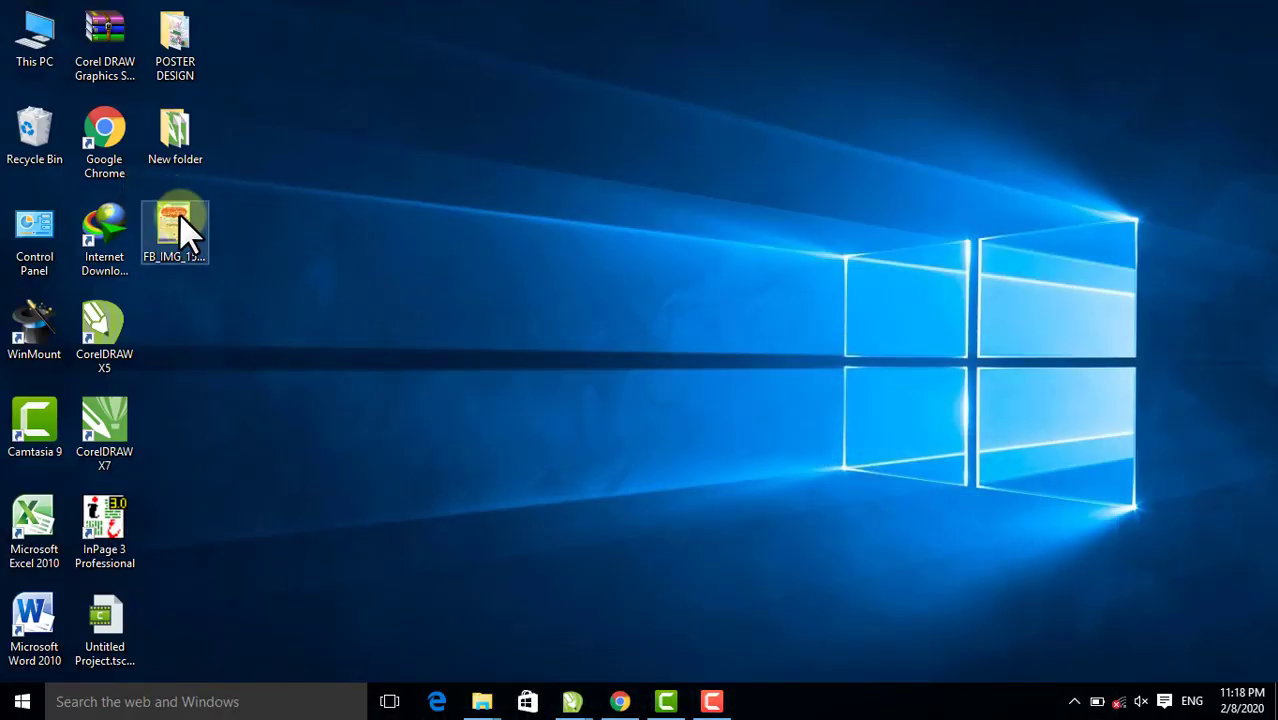
left_click(176, 220)
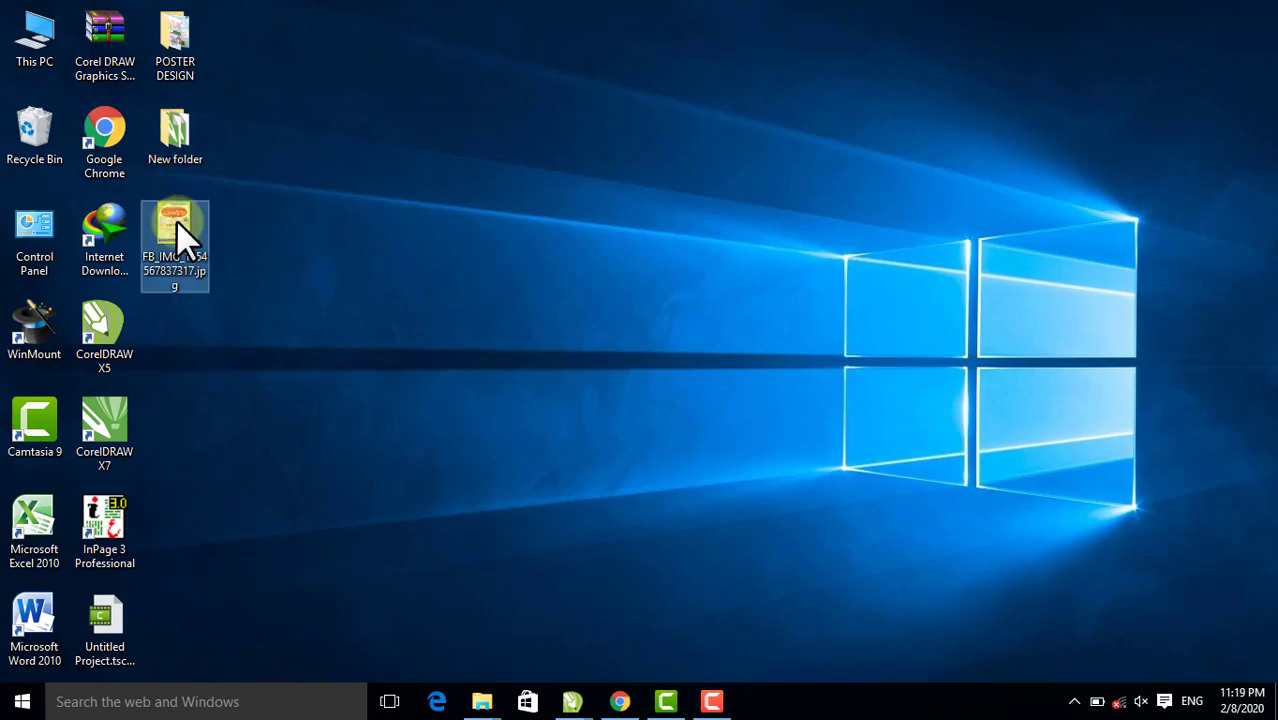
double_click(176, 220)
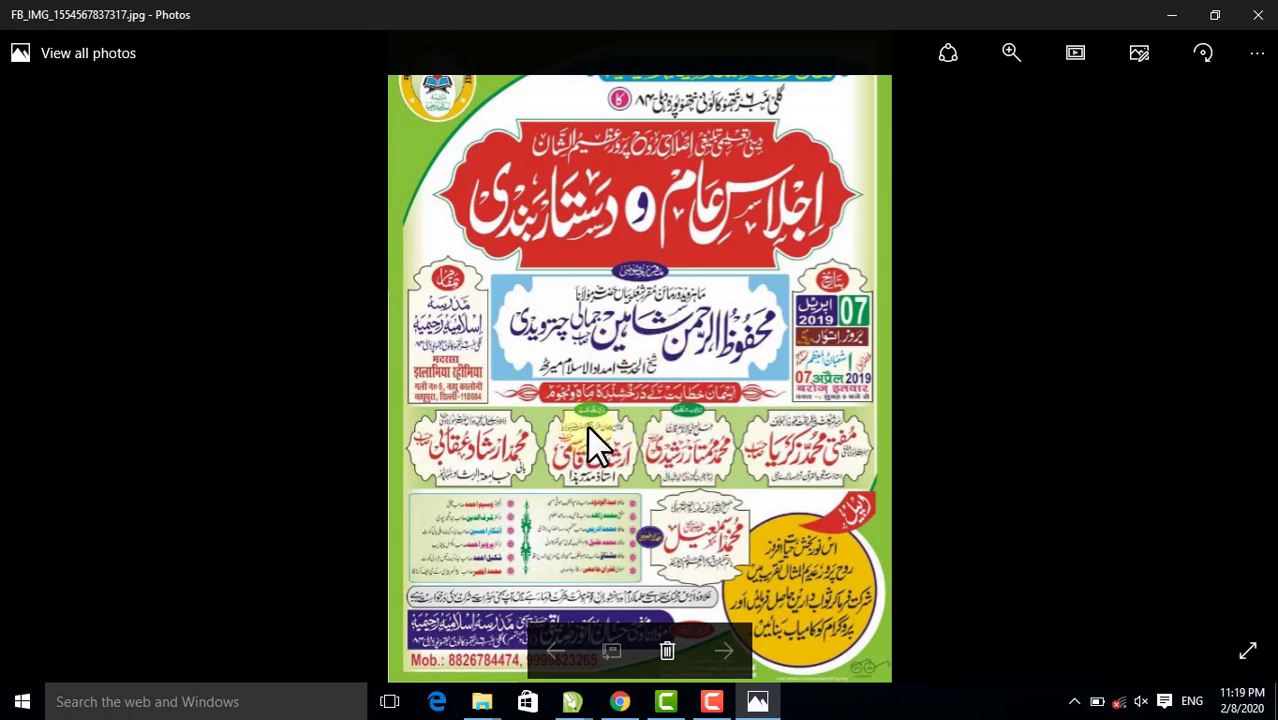
scroll(647, 405, "up", 3)
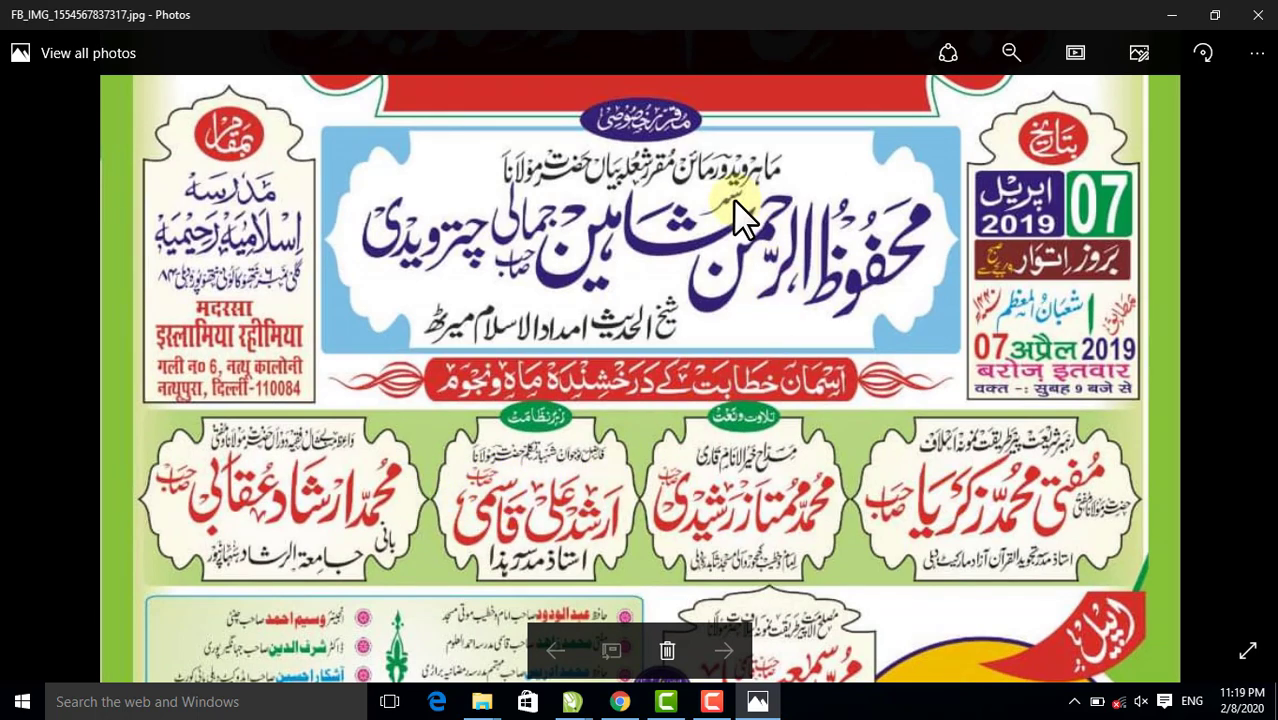
left_click_drag(727, 243, 727, 320)
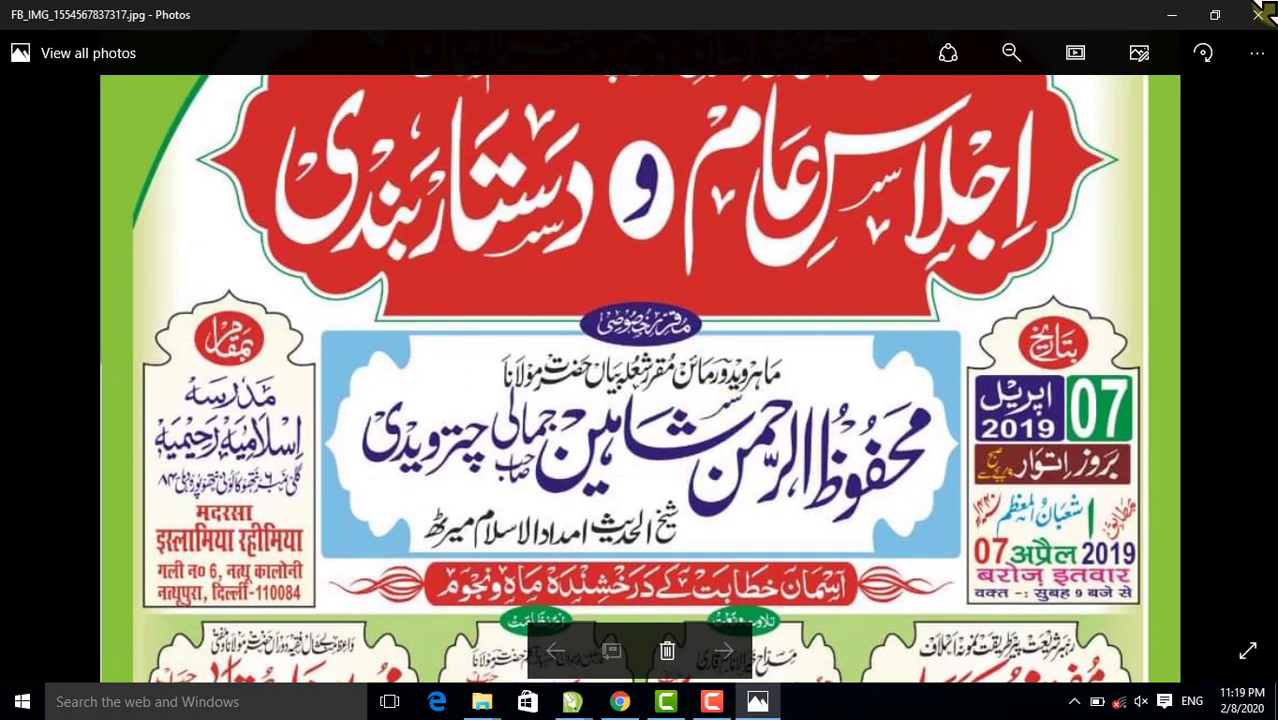
left_click(1258, 14)
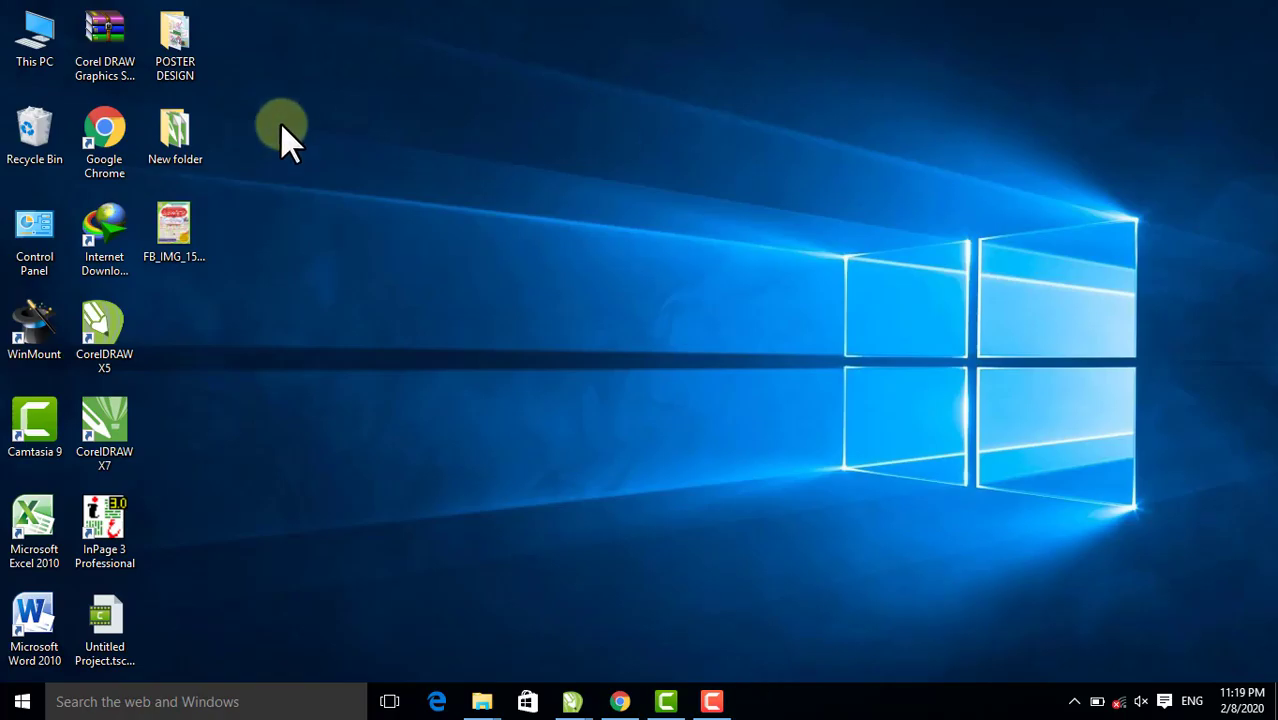
Open the POSTER DESIGN folder and examine the title calligraphy of poster 01.jpg up close, closing the image when done
double_click(177, 30)
left_click(1017, 40)
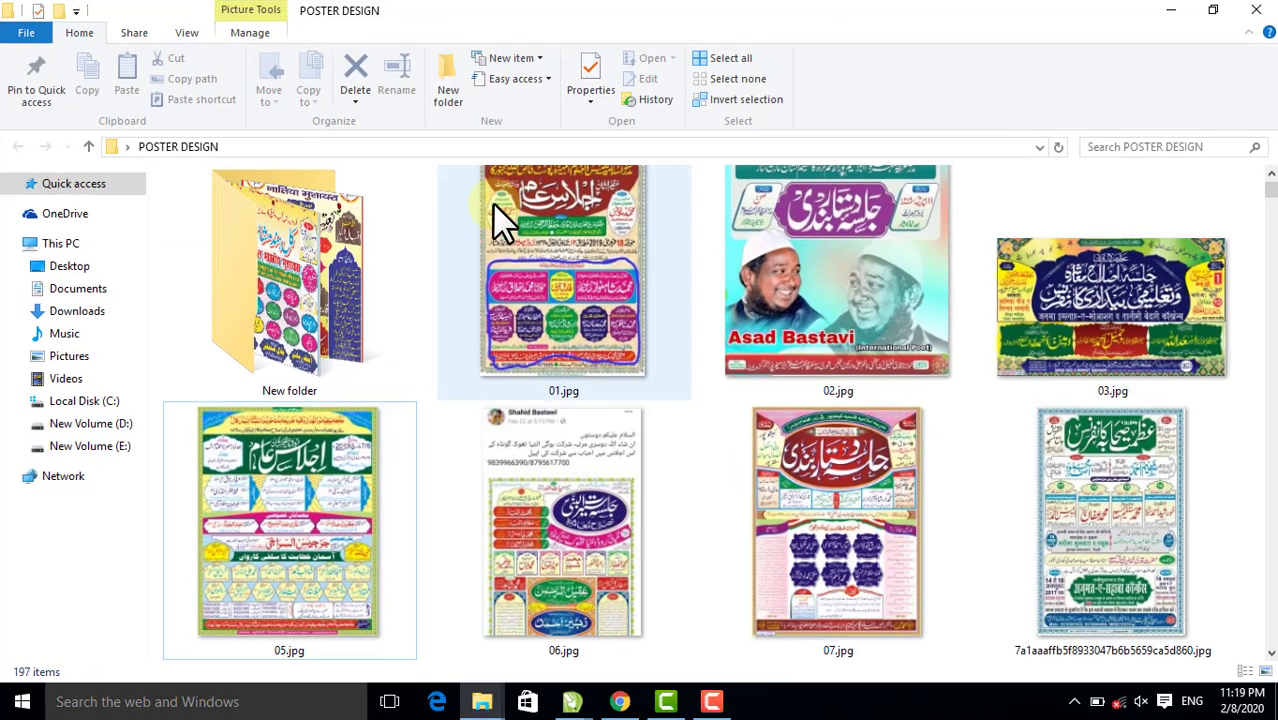
double_click(566, 212)
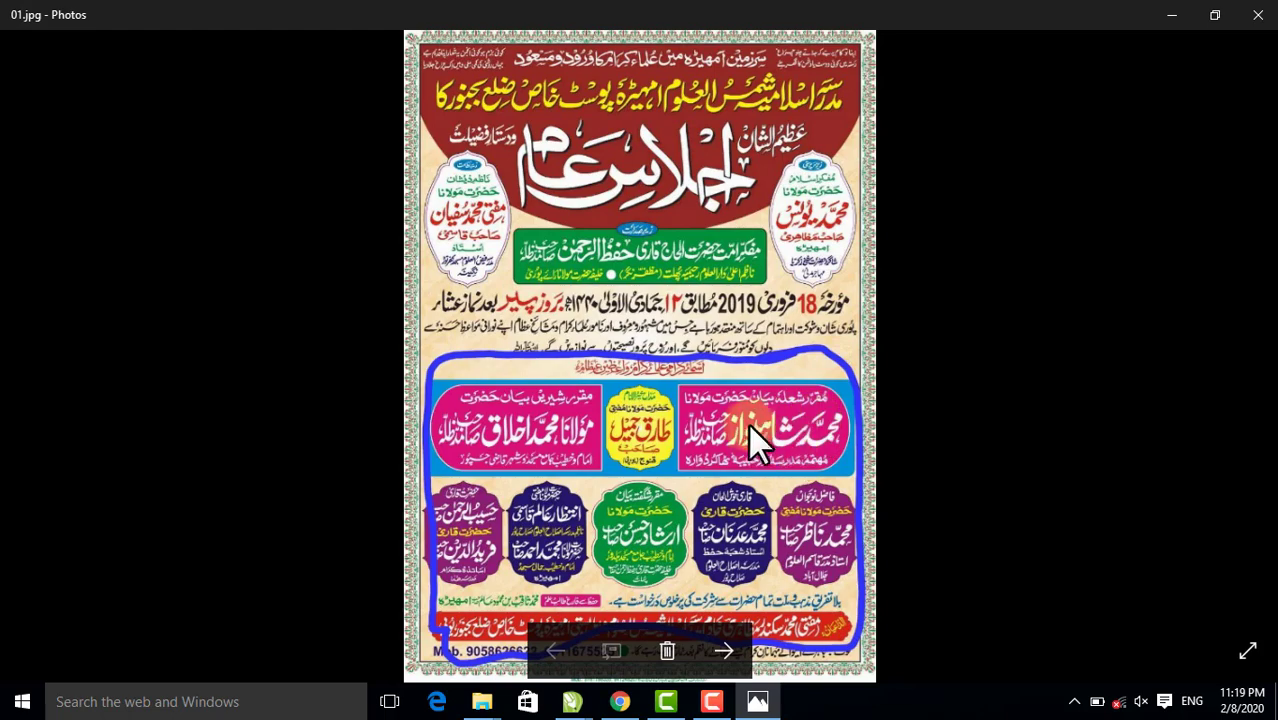
scroll(741, 424, "up", 3)
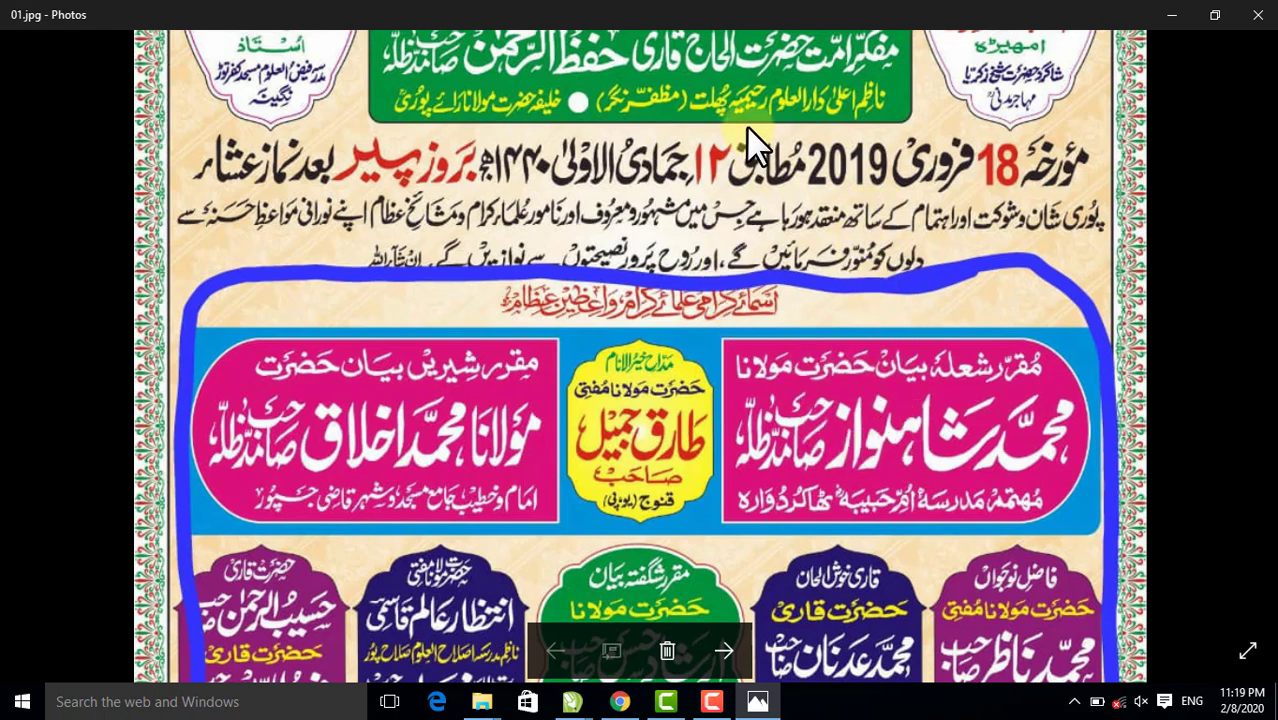
left_click_drag(746, 118, 680, 425)
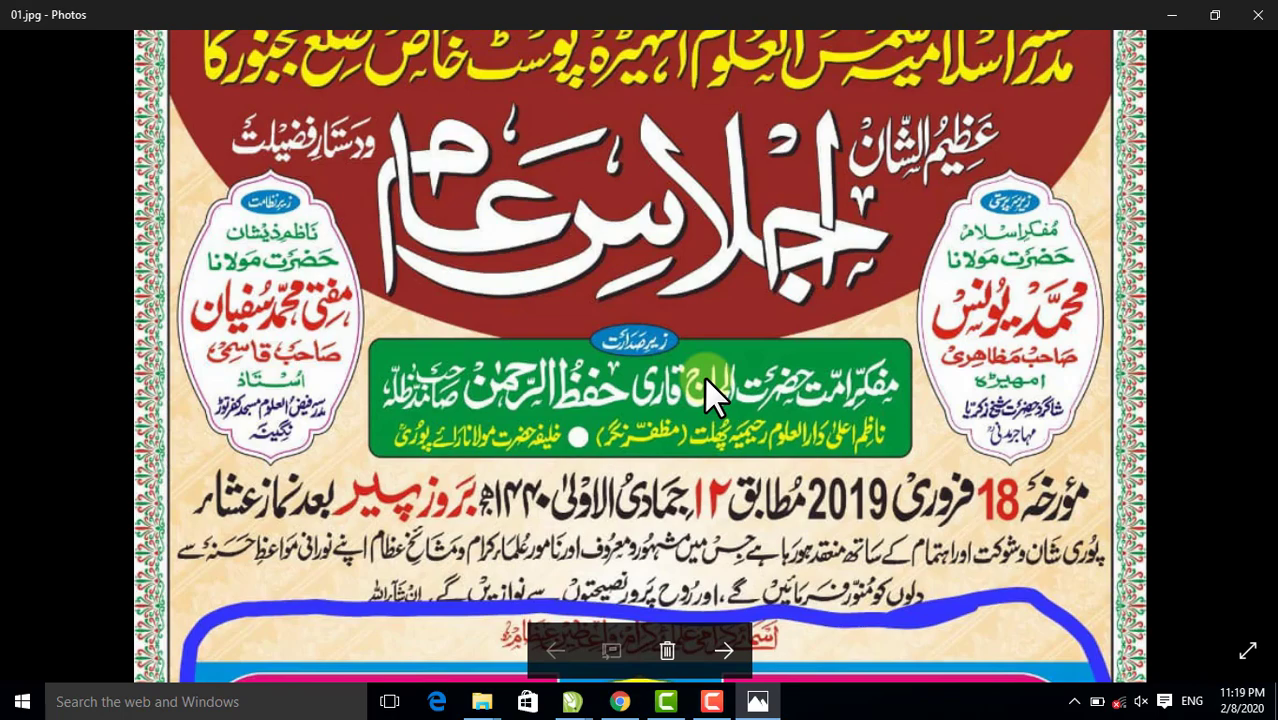
left_click(1258, 15)
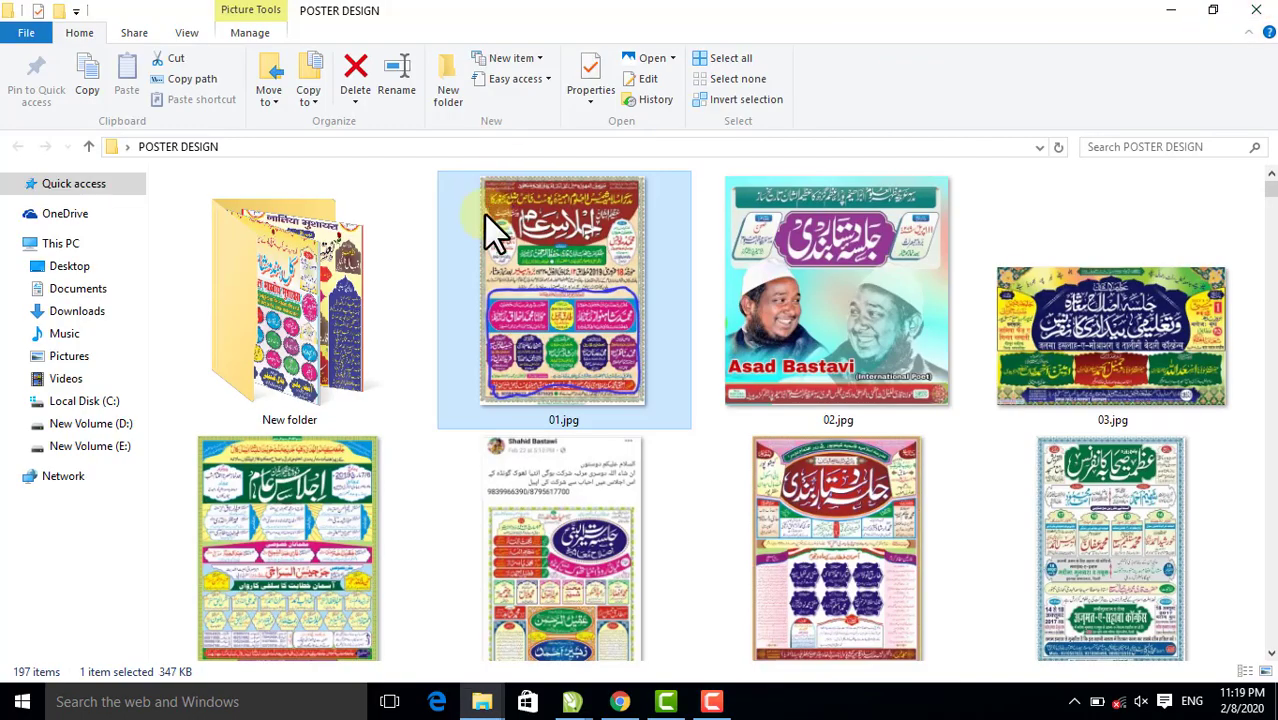
View posters 02.jpg and 03.jpg from the folder to examine how their calligraphic titles are laid out
double_click(806, 279)
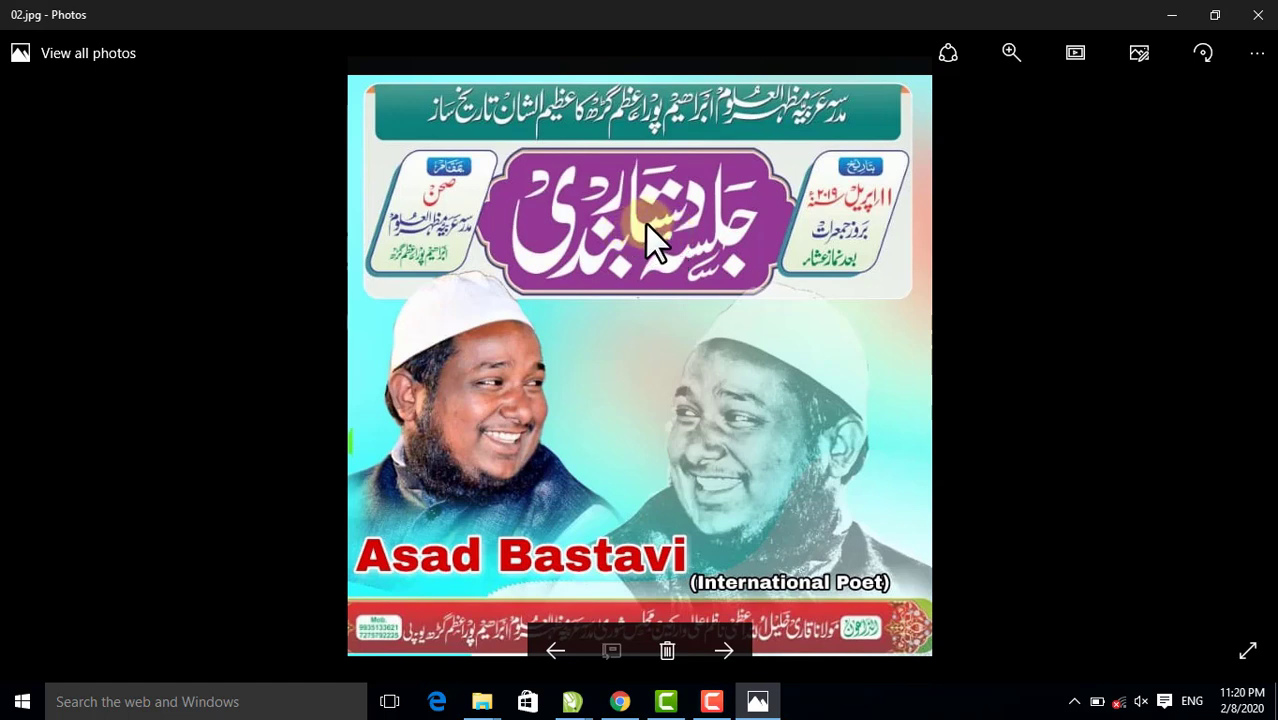
left_click(1240, 20)
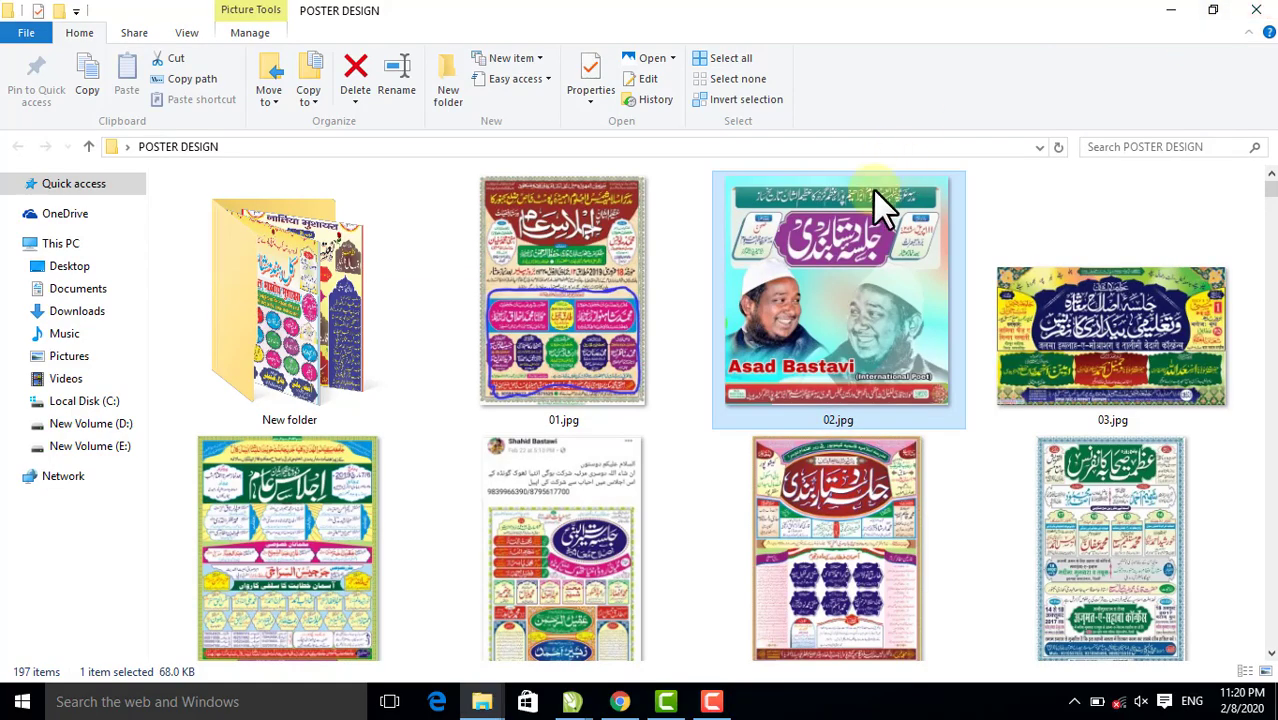
left_click(1118, 325)
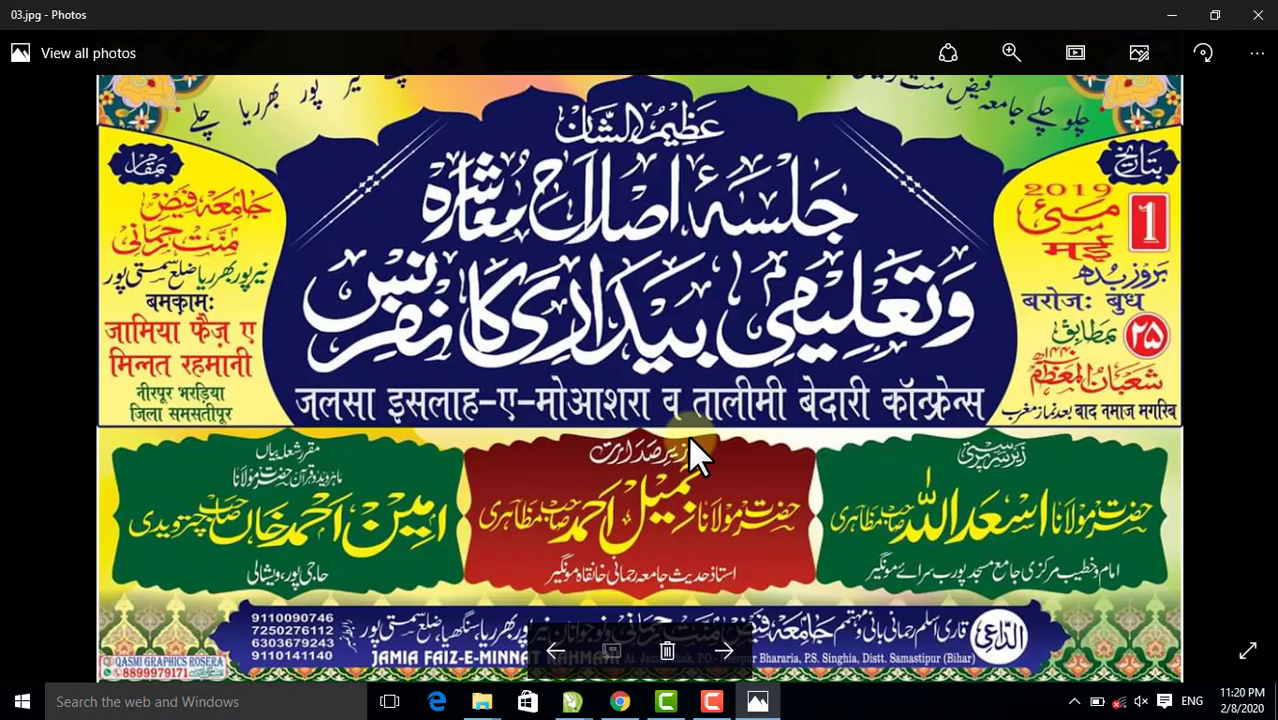
left_click(724, 651)
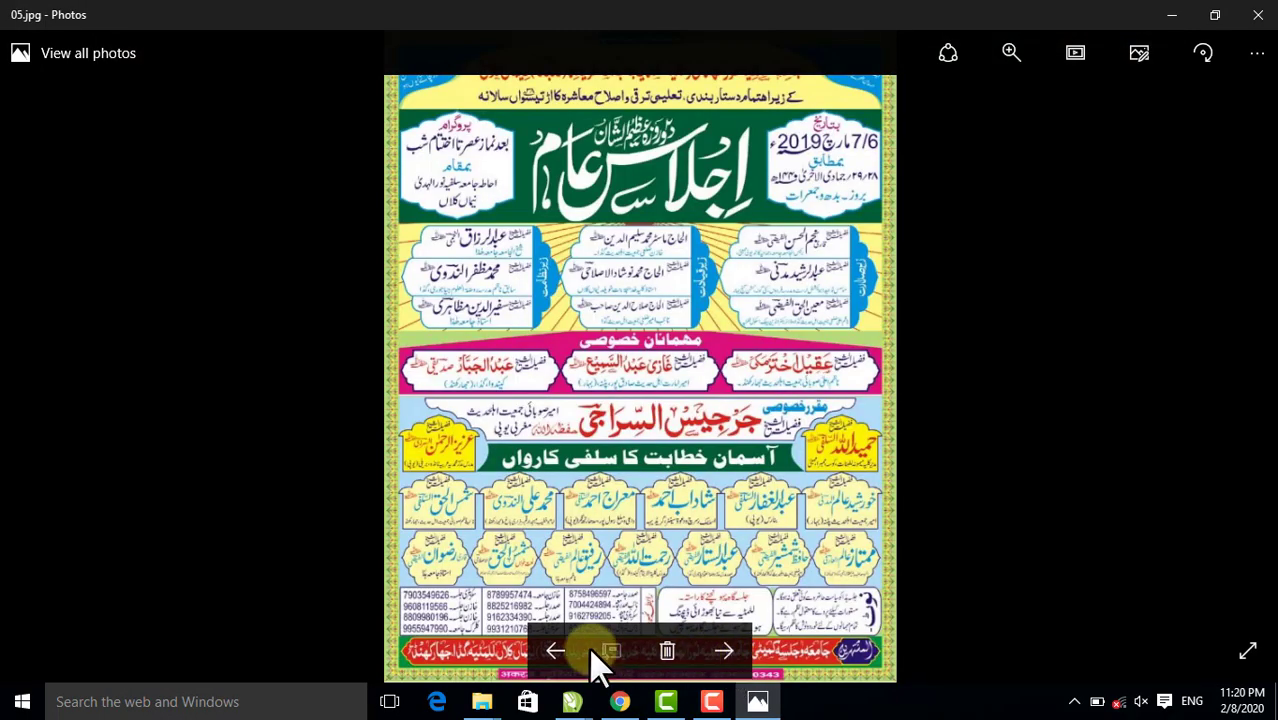
left_click(555, 651)
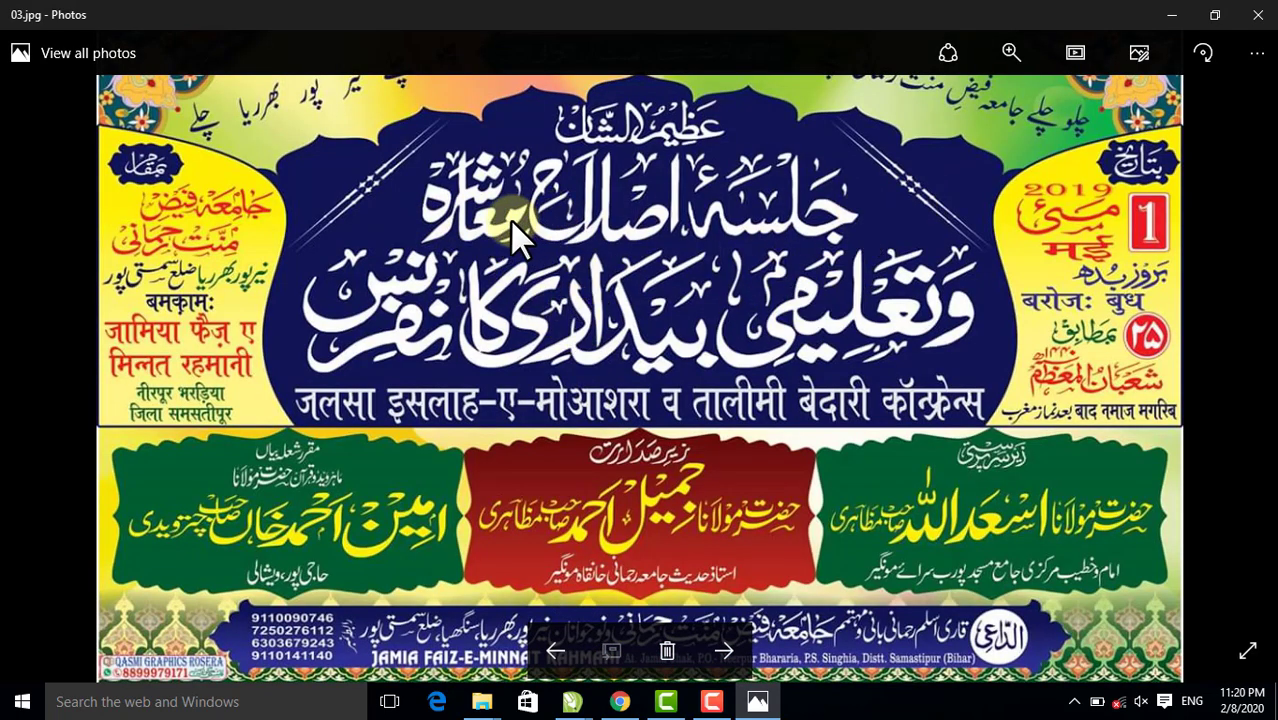
Show poster 05.jpg and examine the calligraphy in its green title band up close
left_click(724, 649)
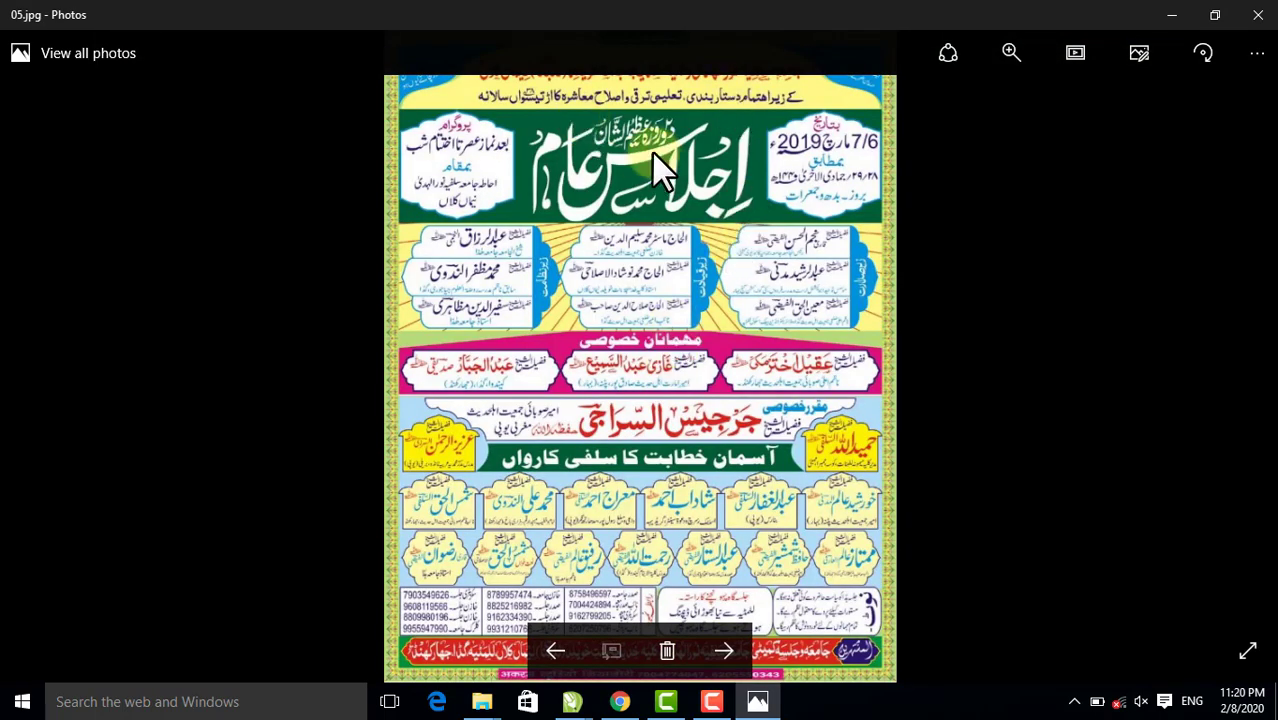
scroll(651, 151, "up", 3)
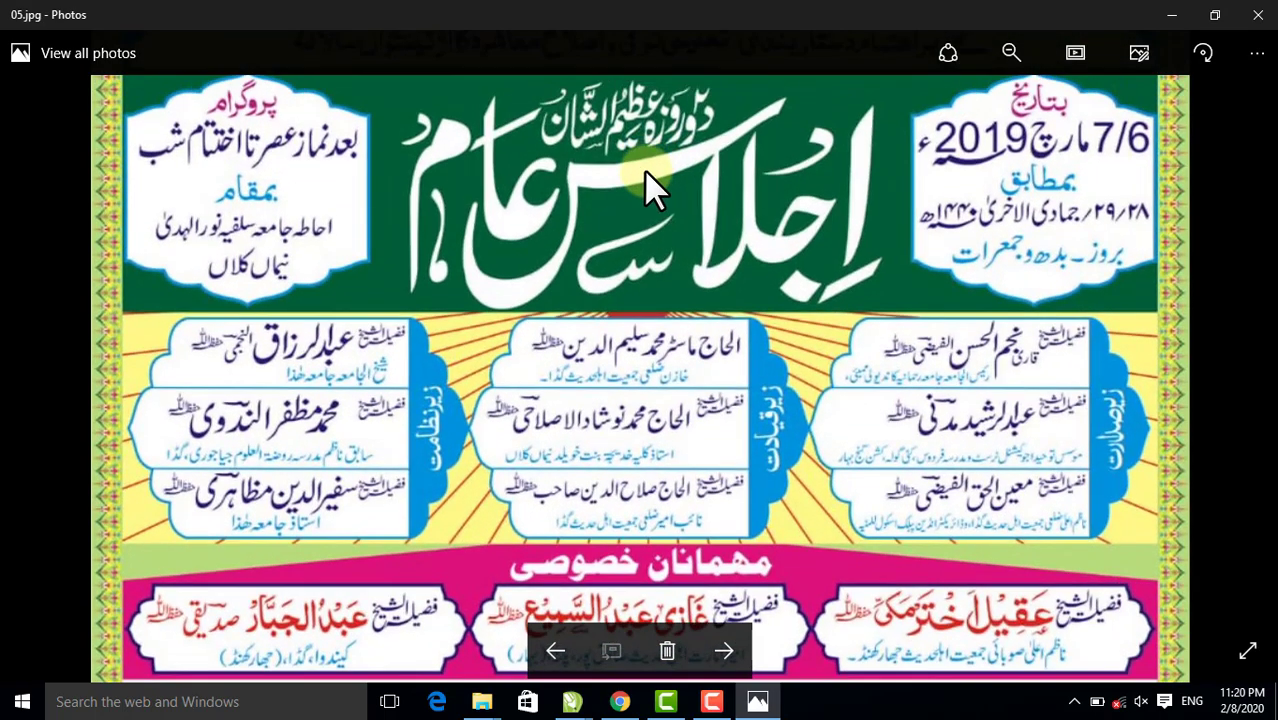
left_click_drag(651, 190, 644, 294)
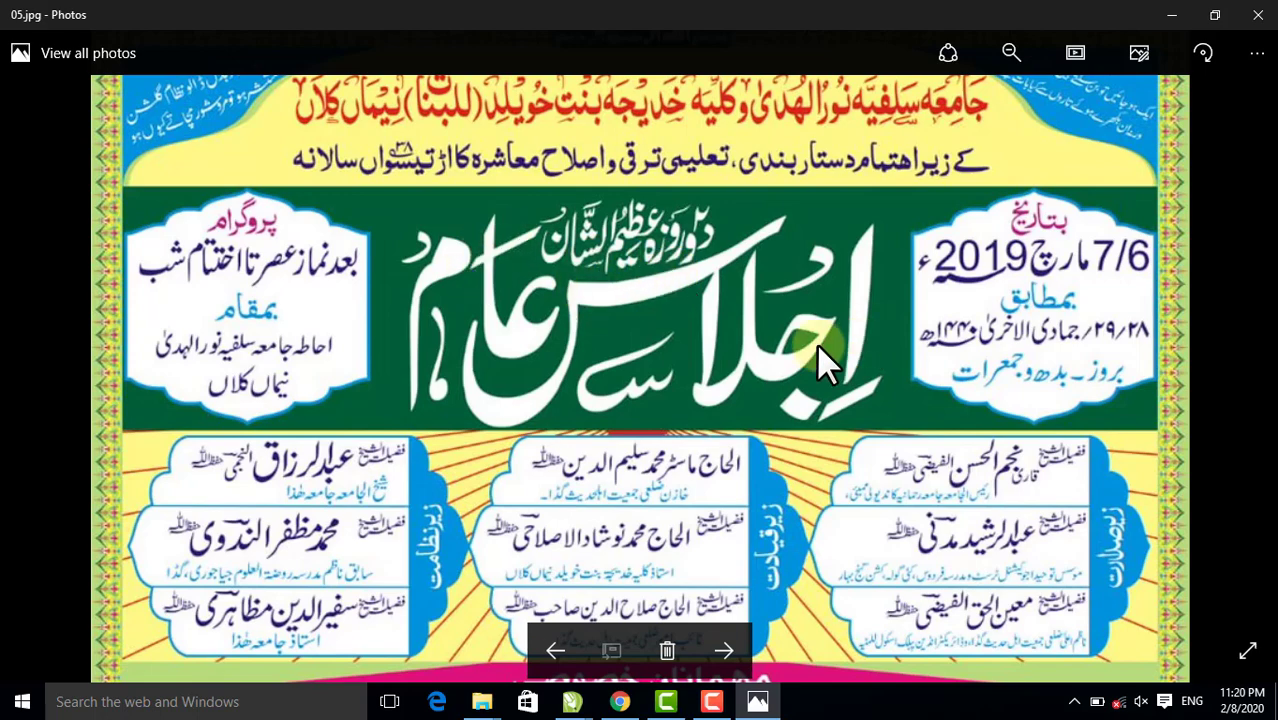
Examine the title of poster 06.jpg up close and browse past 07.jpg to the poster that follows it
left_click(724, 648)
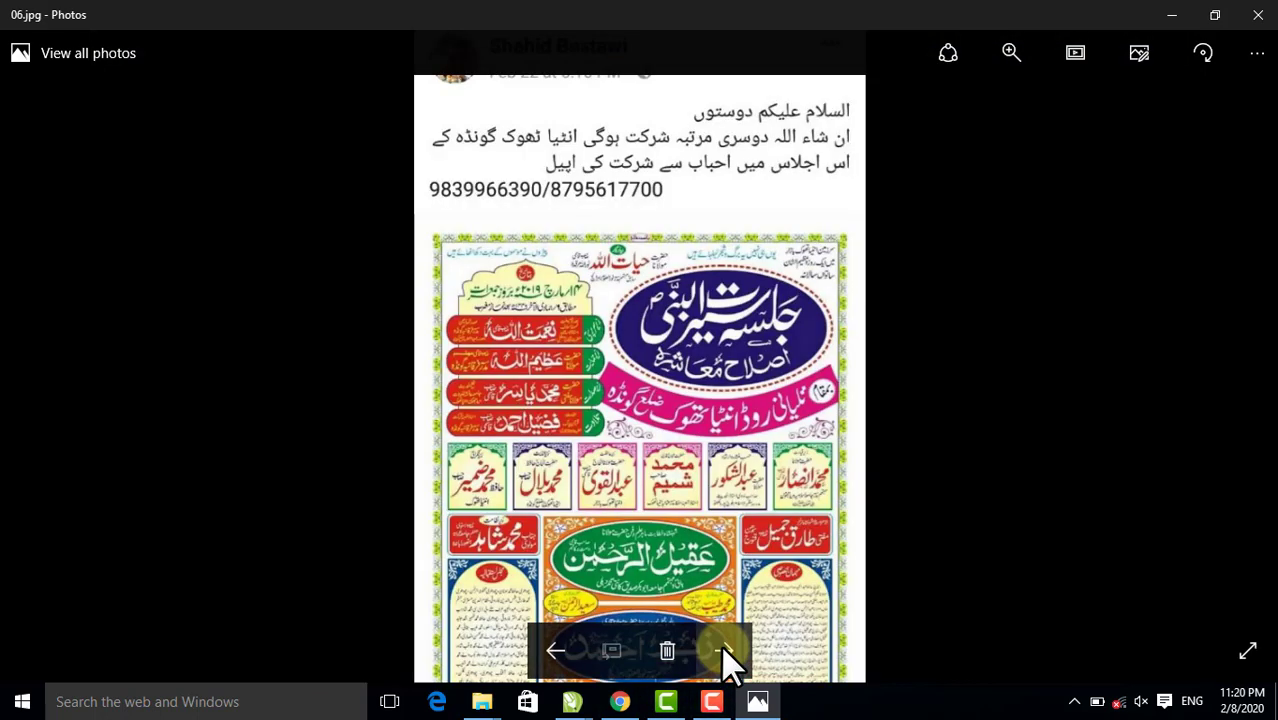
scroll(804, 300, "up", 3)
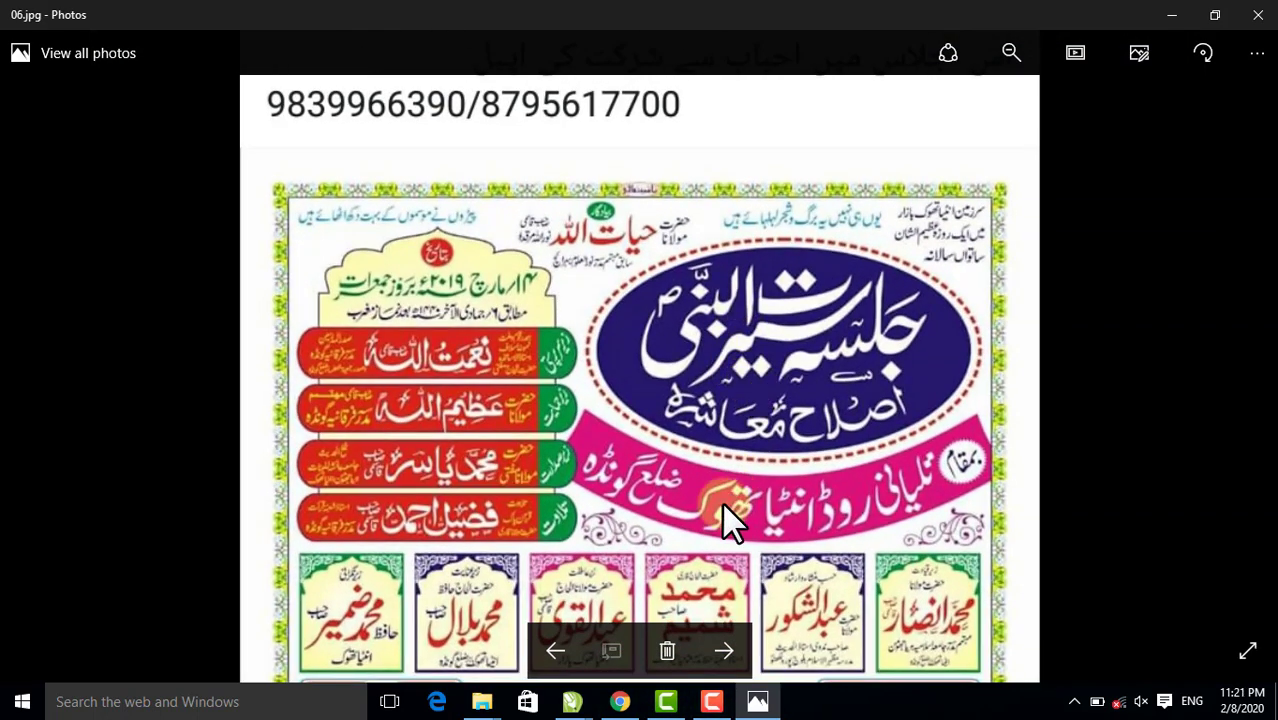
left_click(718, 648)
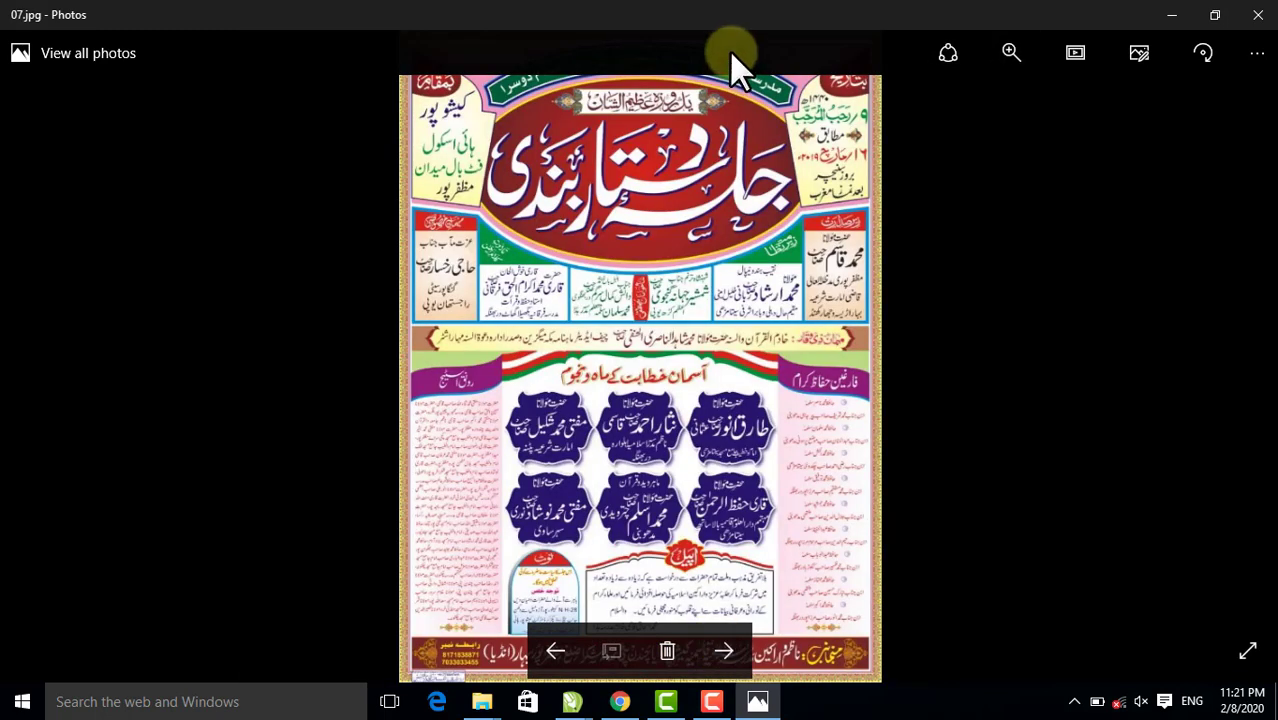
left_click(724, 651)
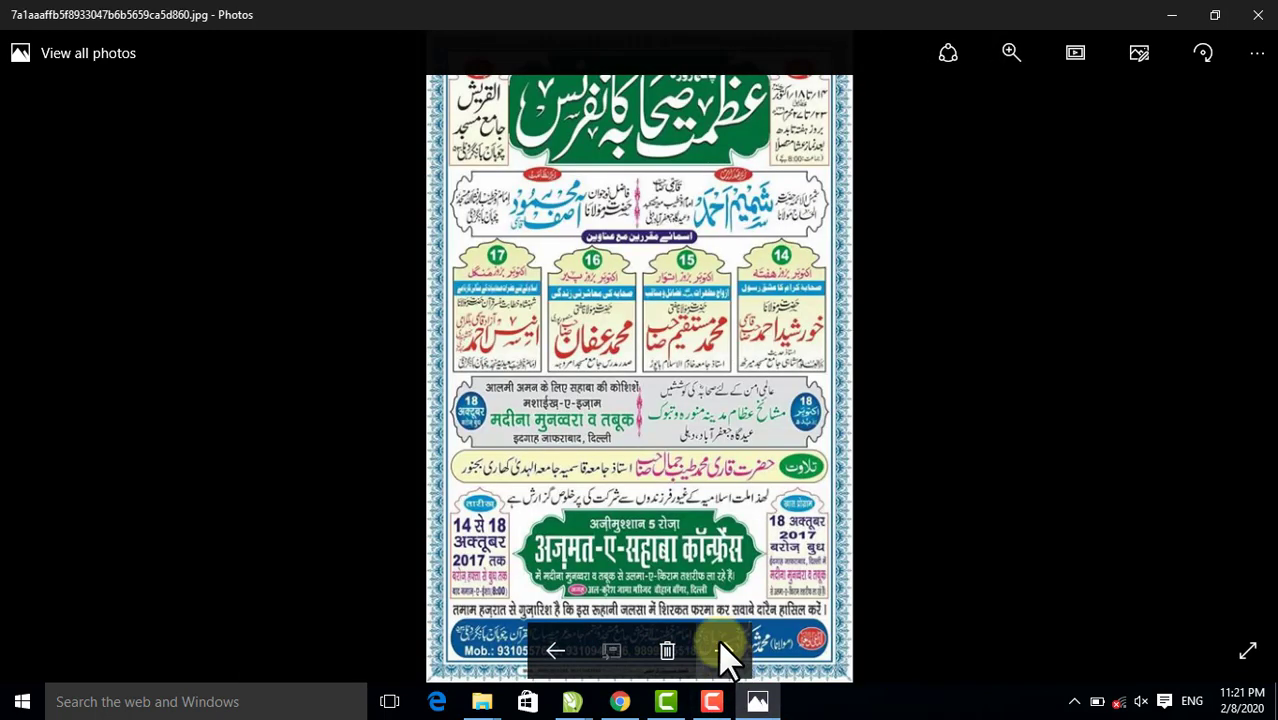
Examine the title calligraphy of poster 08.jpg up close, close the image, dismiss the error message, and select 01.jpg in the folder
left_click(722, 648)
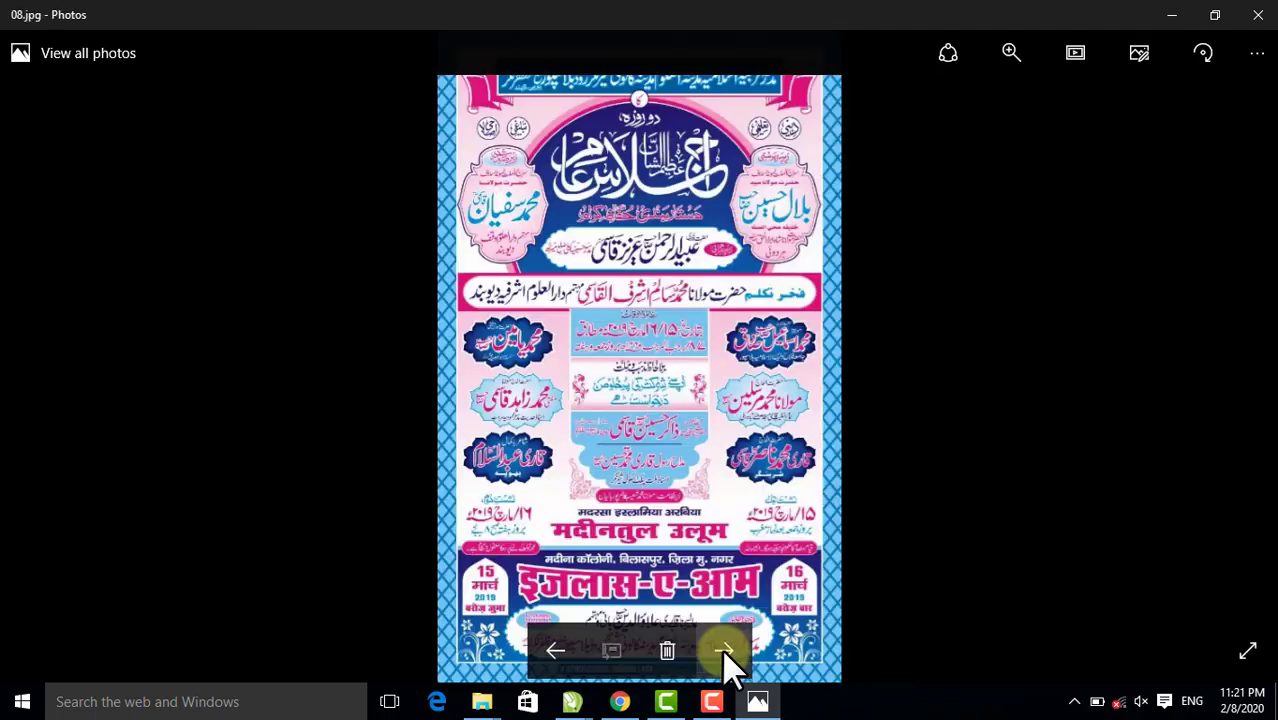
scroll(610, 116, "up", 4)
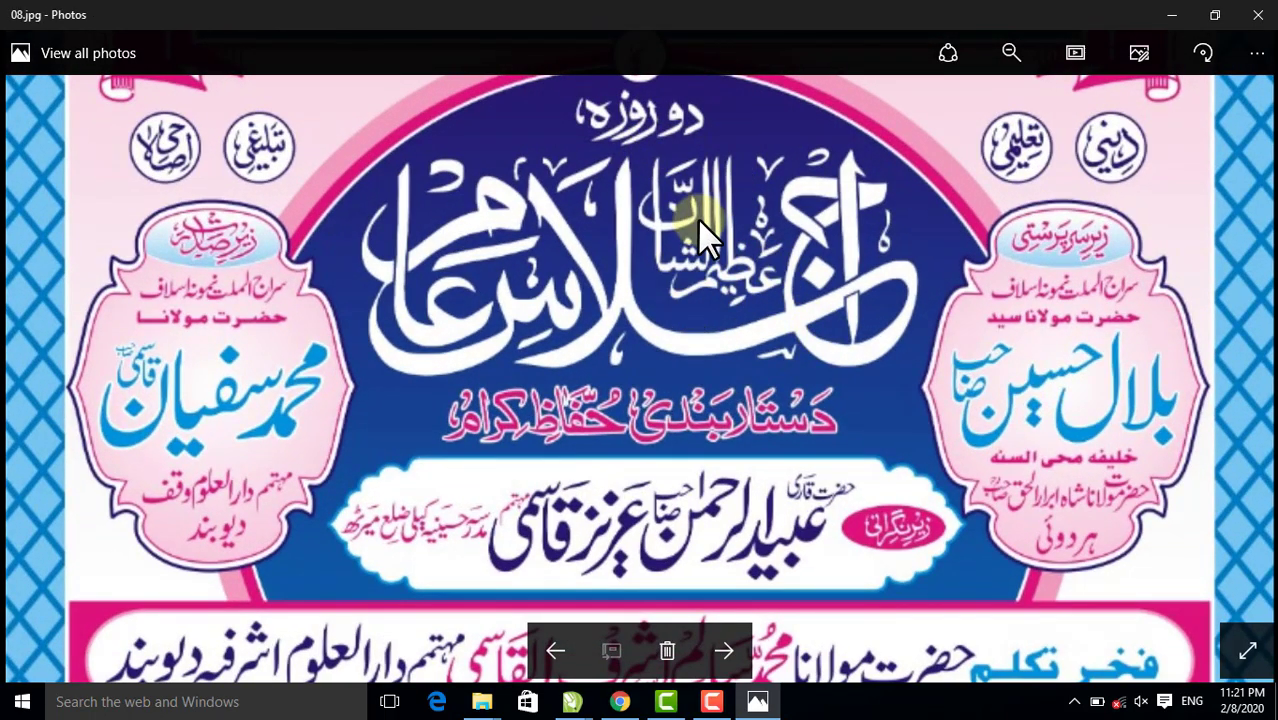
left_click_drag(697, 218, 726, 293)
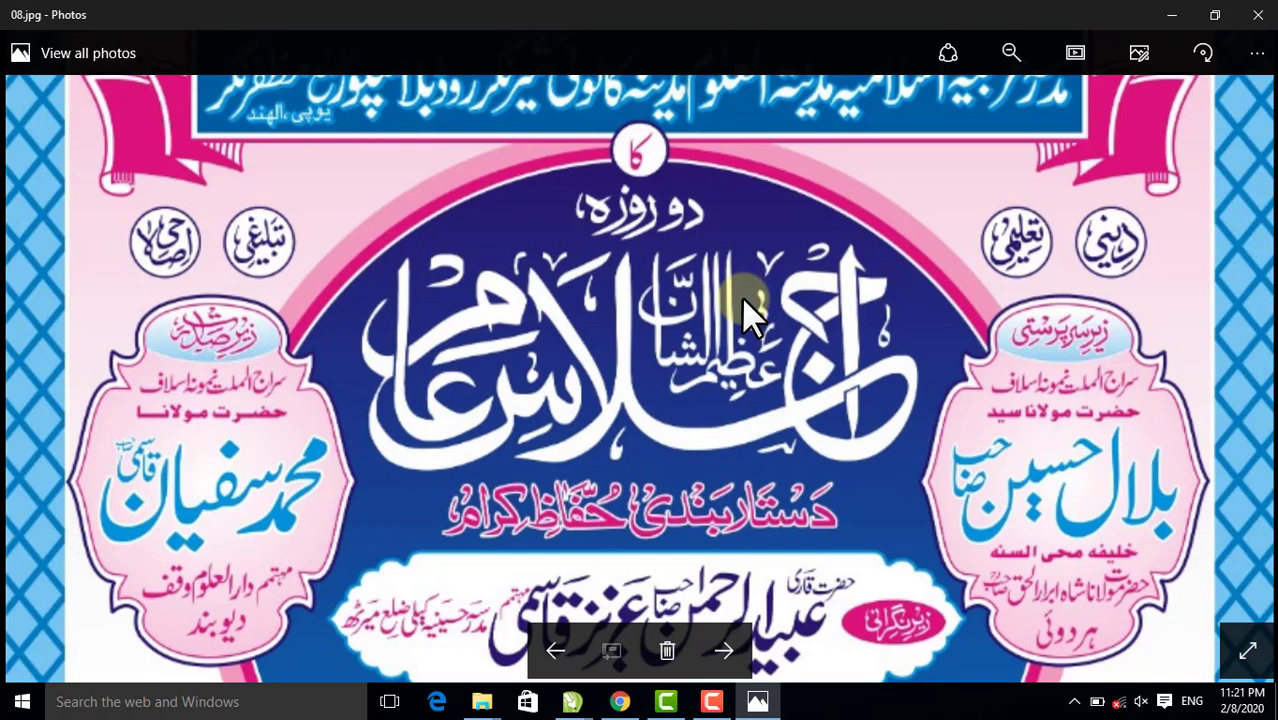
left_click(1258, 14)
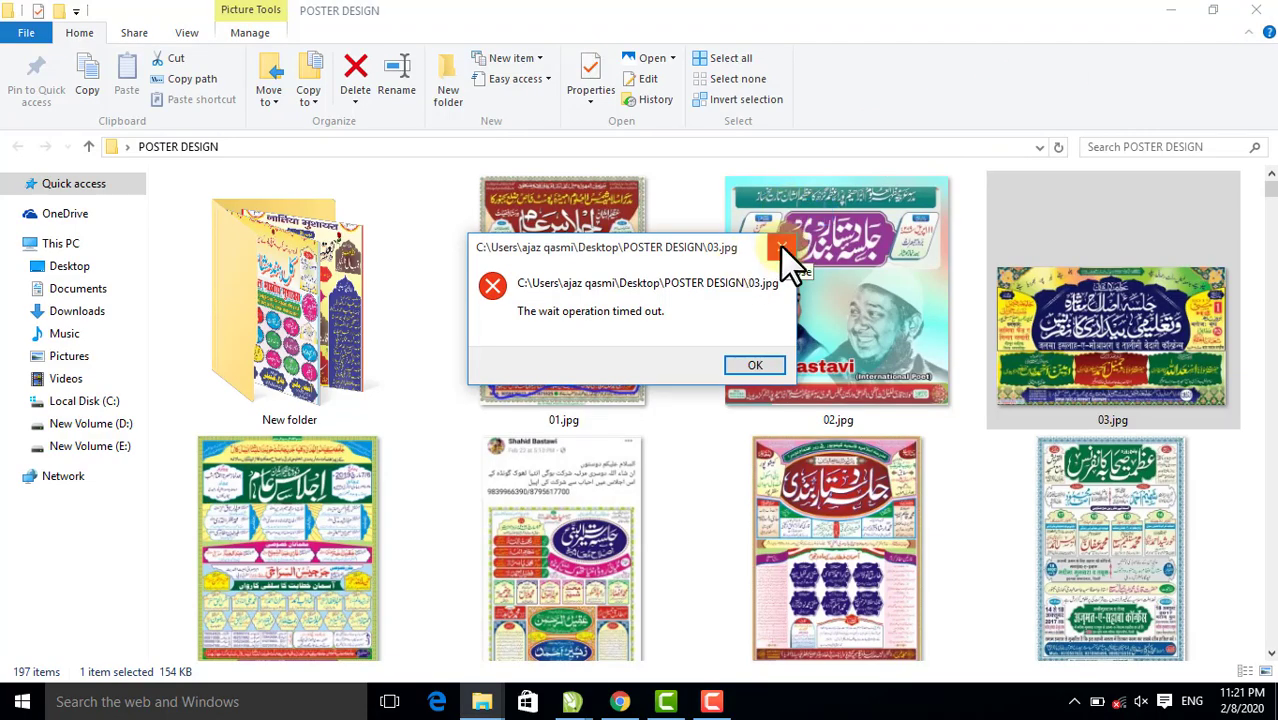
left_click(783, 247)
left_click(632, 312)
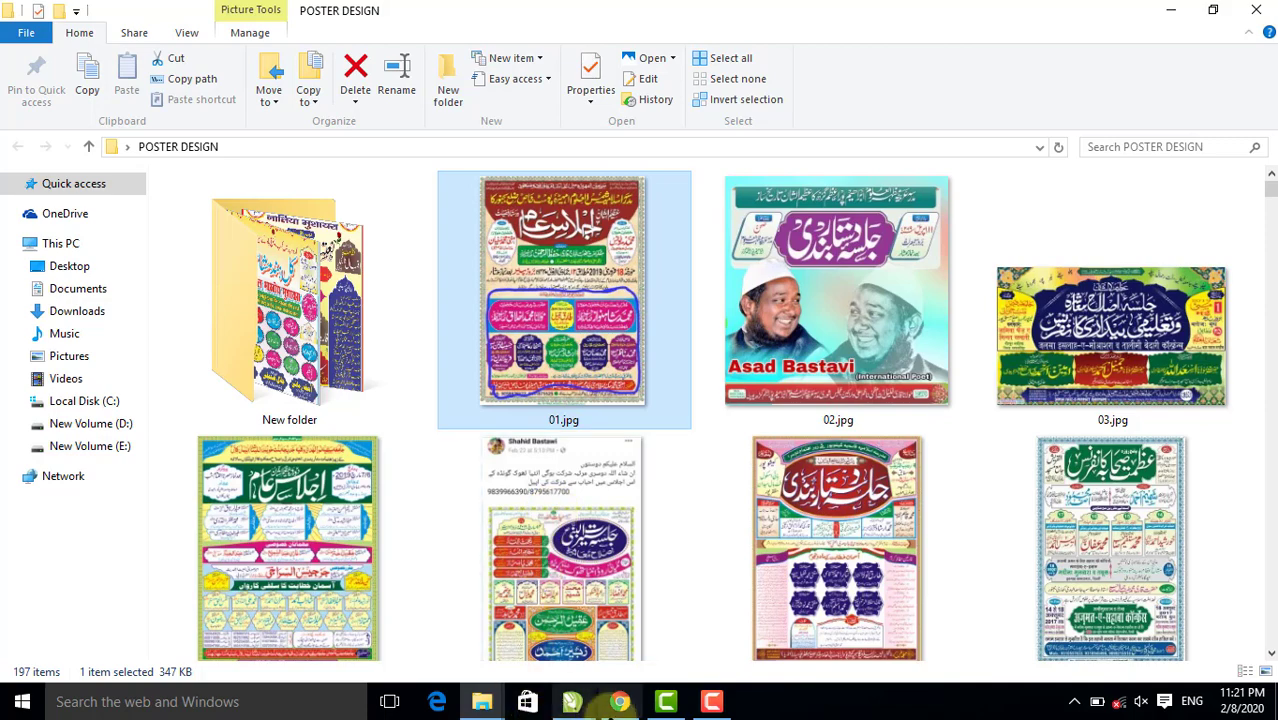
Look over the Ajaz Computers channel's uploads in Chrome and return to the KITABAT 002.cdr drawing in CorelDRAW
left_click(619, 701)
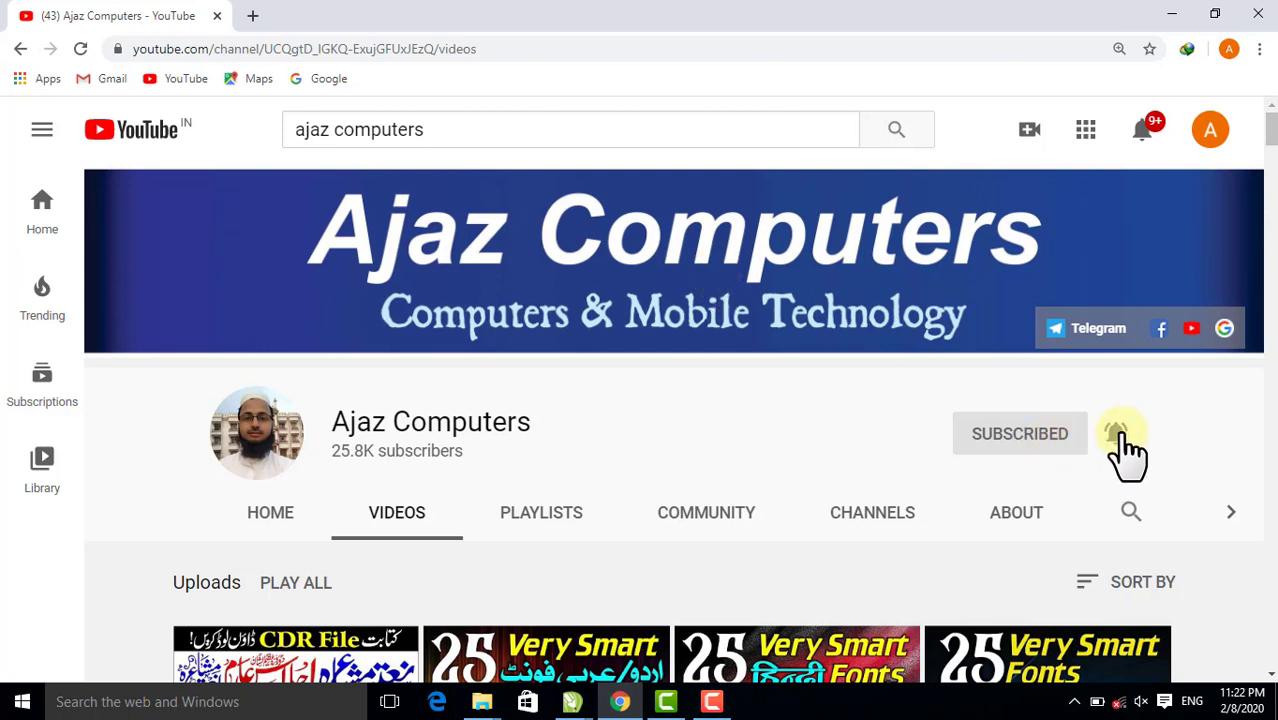
scroll(731, 444, "down", 2)
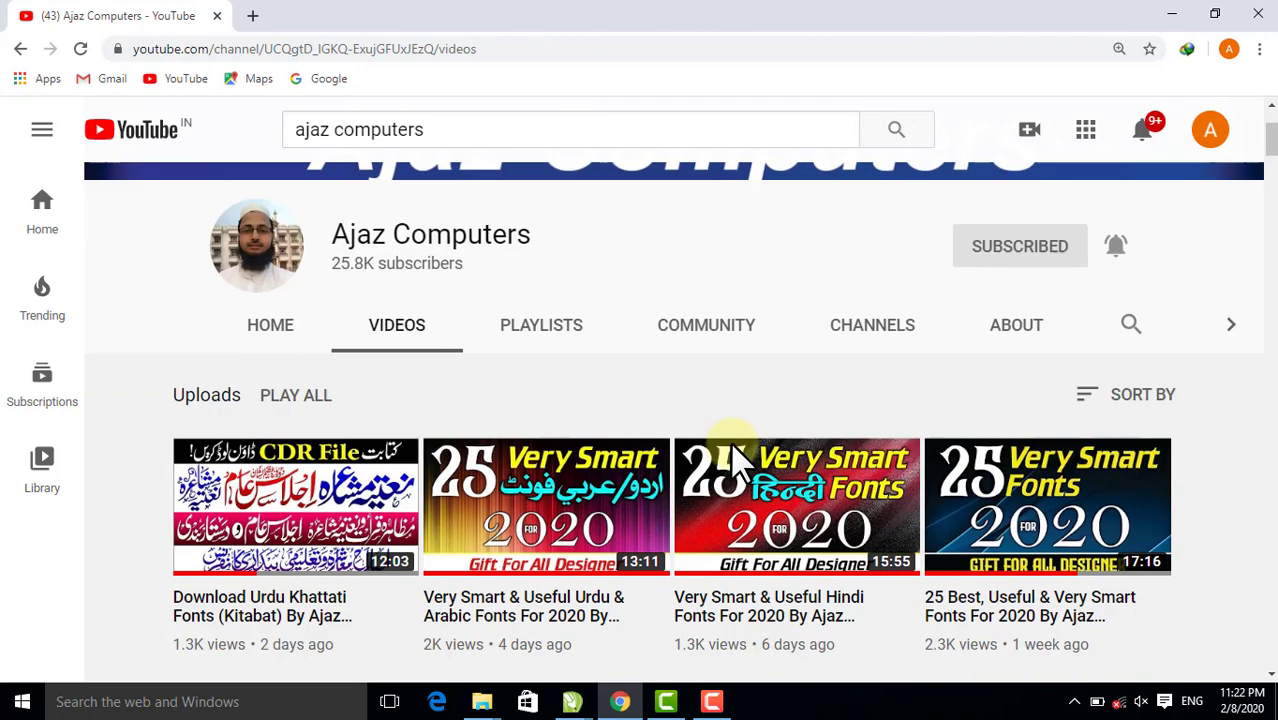
left_click(572, 700)
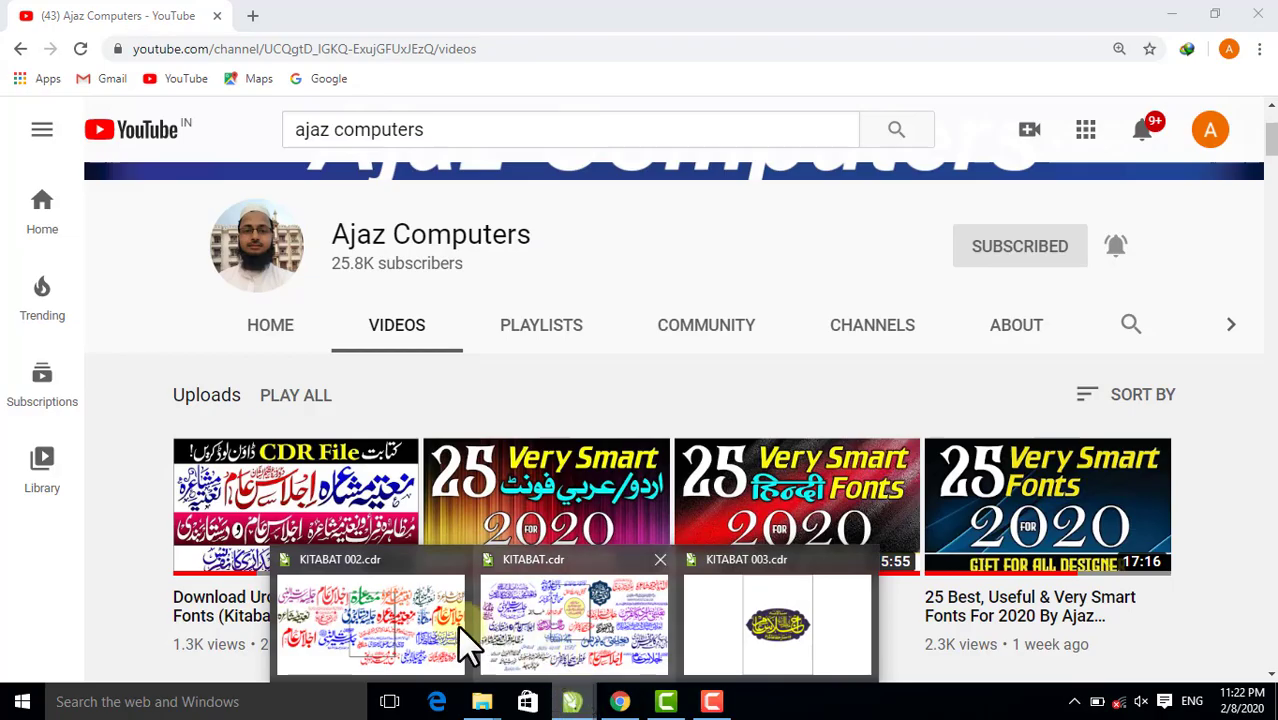
left_click(428, 640)
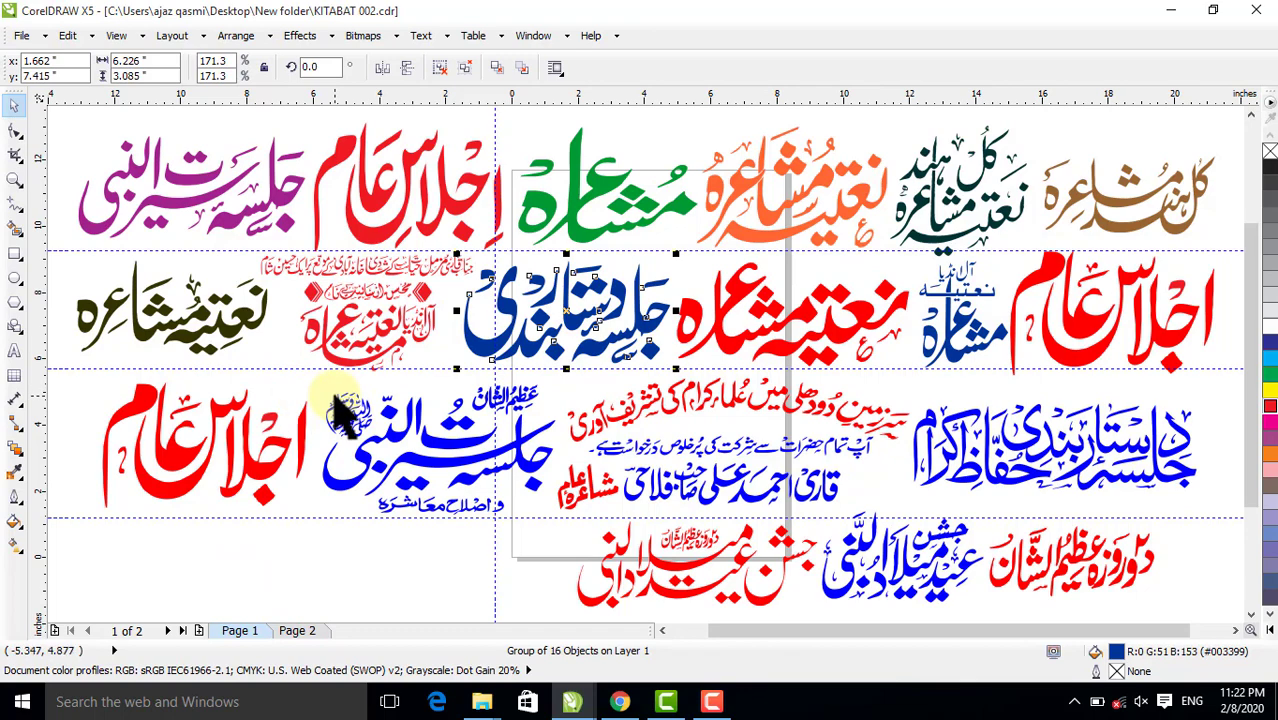
Look over the calligraphy titles in KITABAT.cdr and both pages of KITABAT 003.cdr
key("ctrl+Tab")
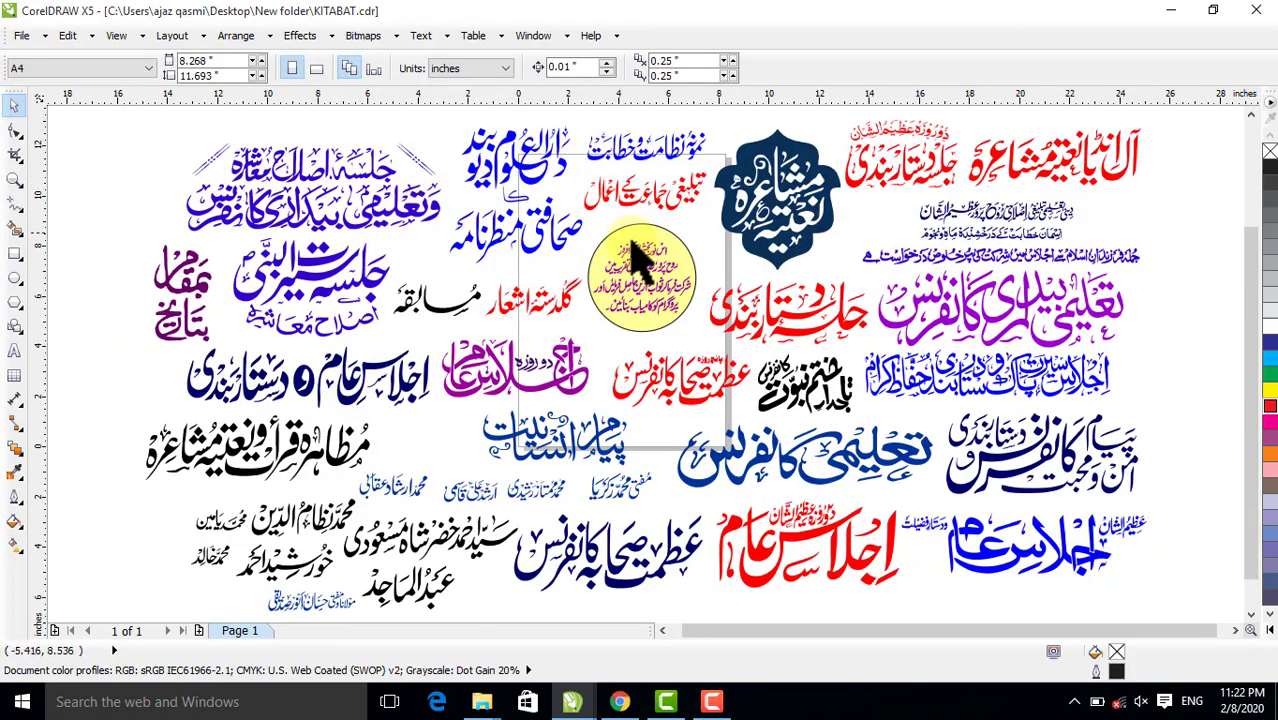
key("ctrl+Tab")
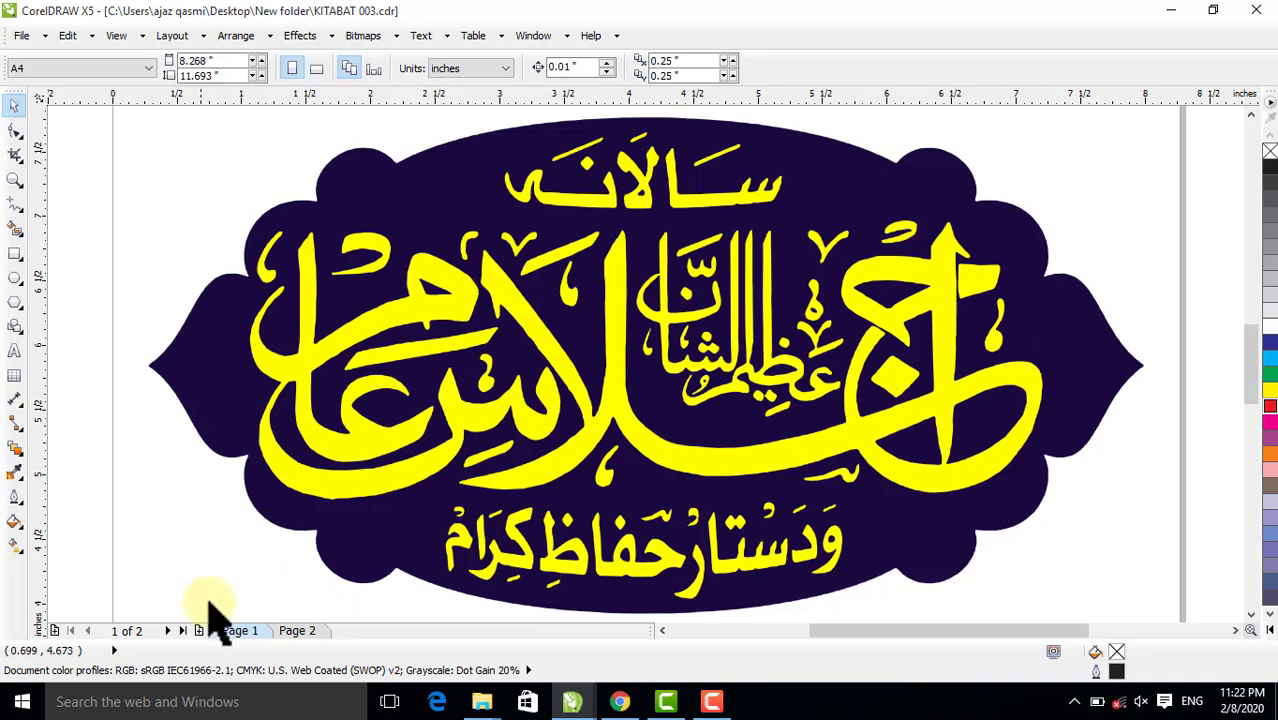
left_click(298, 631)
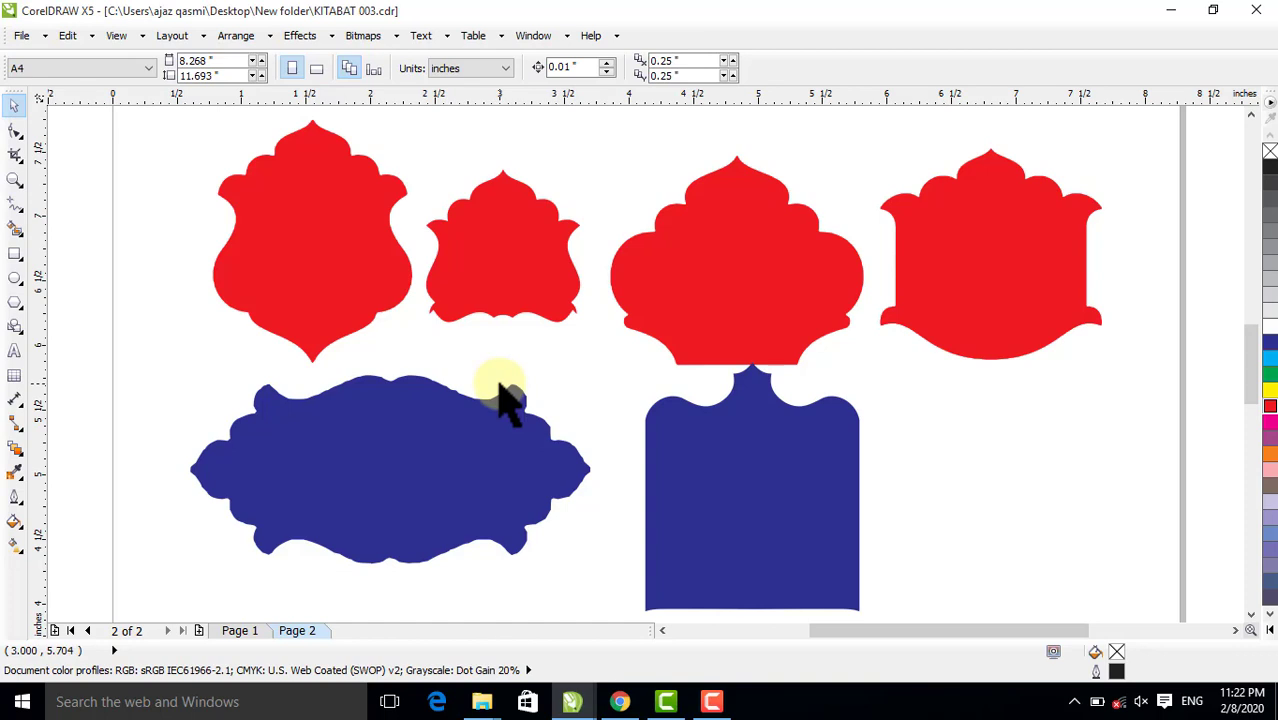
left_click(241, 631)
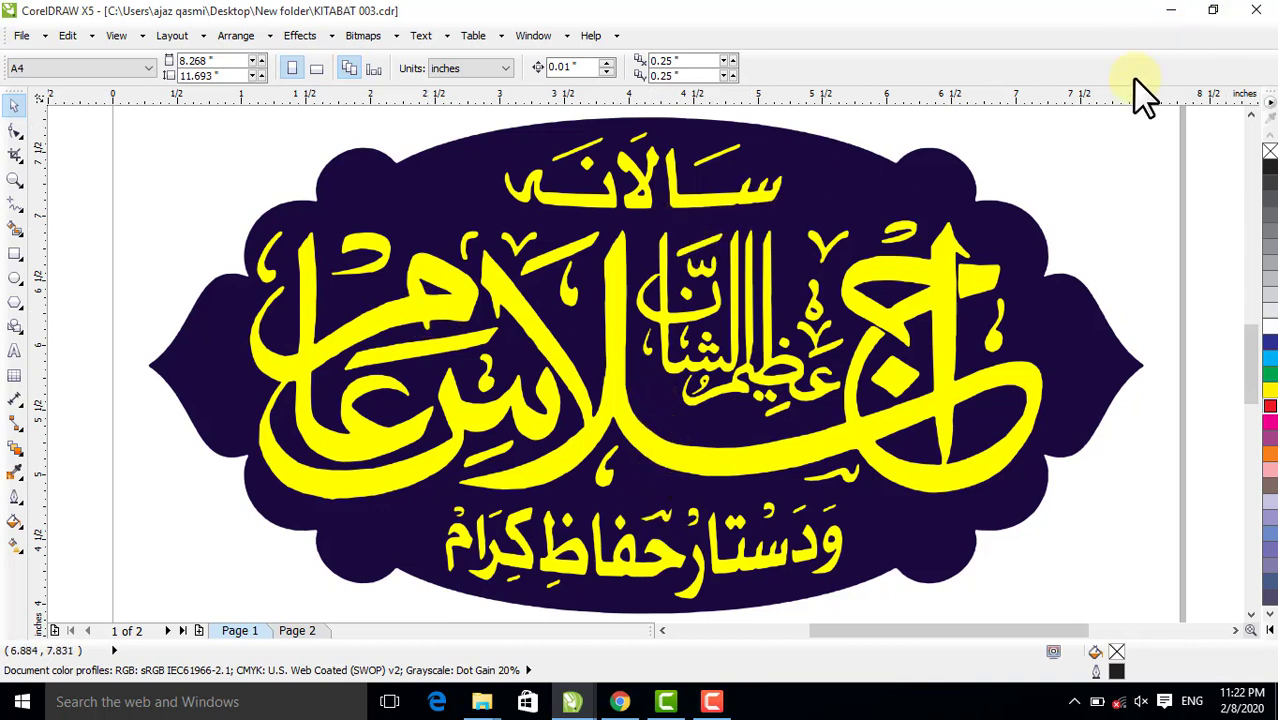
Close all the calligraphy drawings without saving changes and create a new blank document
key("alt+F4")
key("Tab")
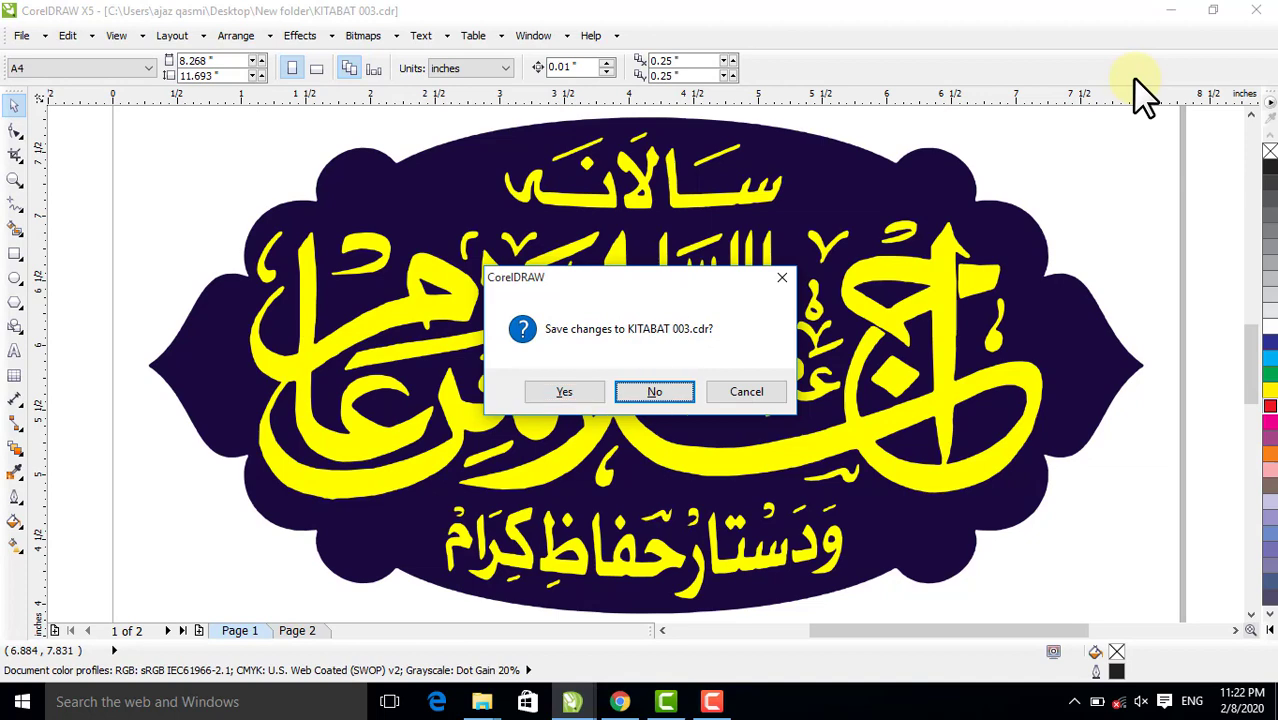
key("Return")
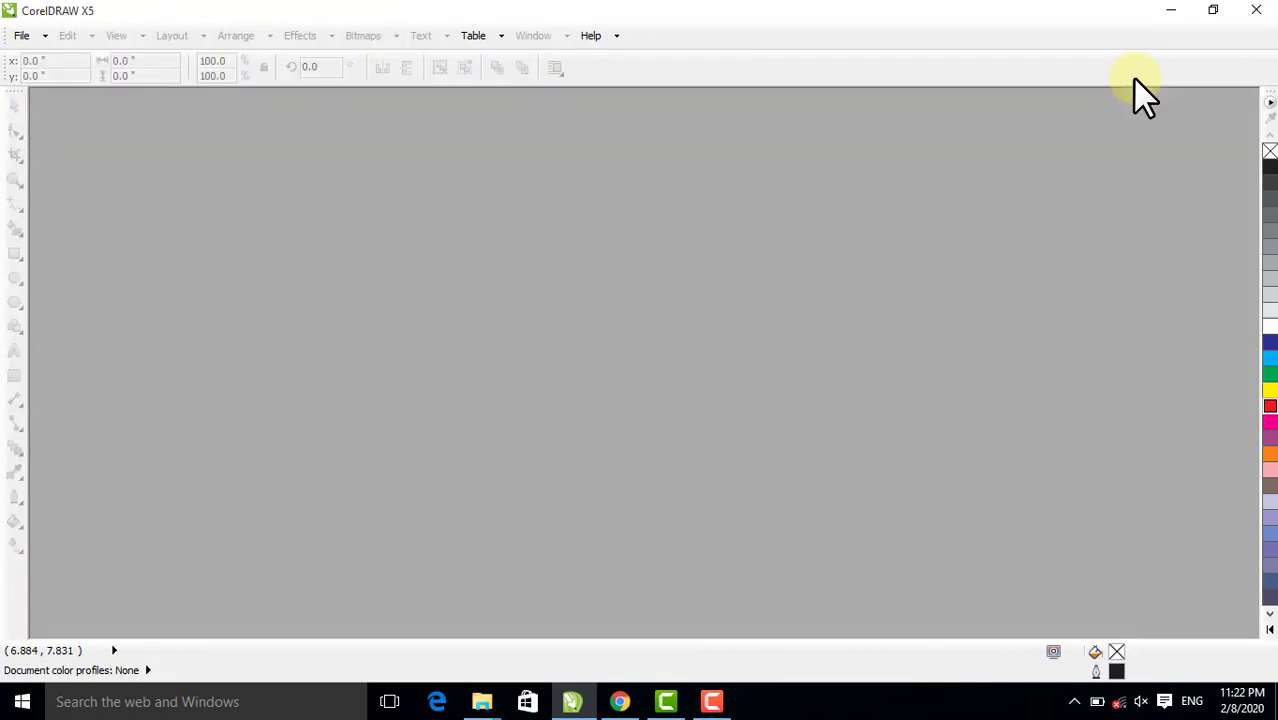
key("ctrl+n")
key("Return")
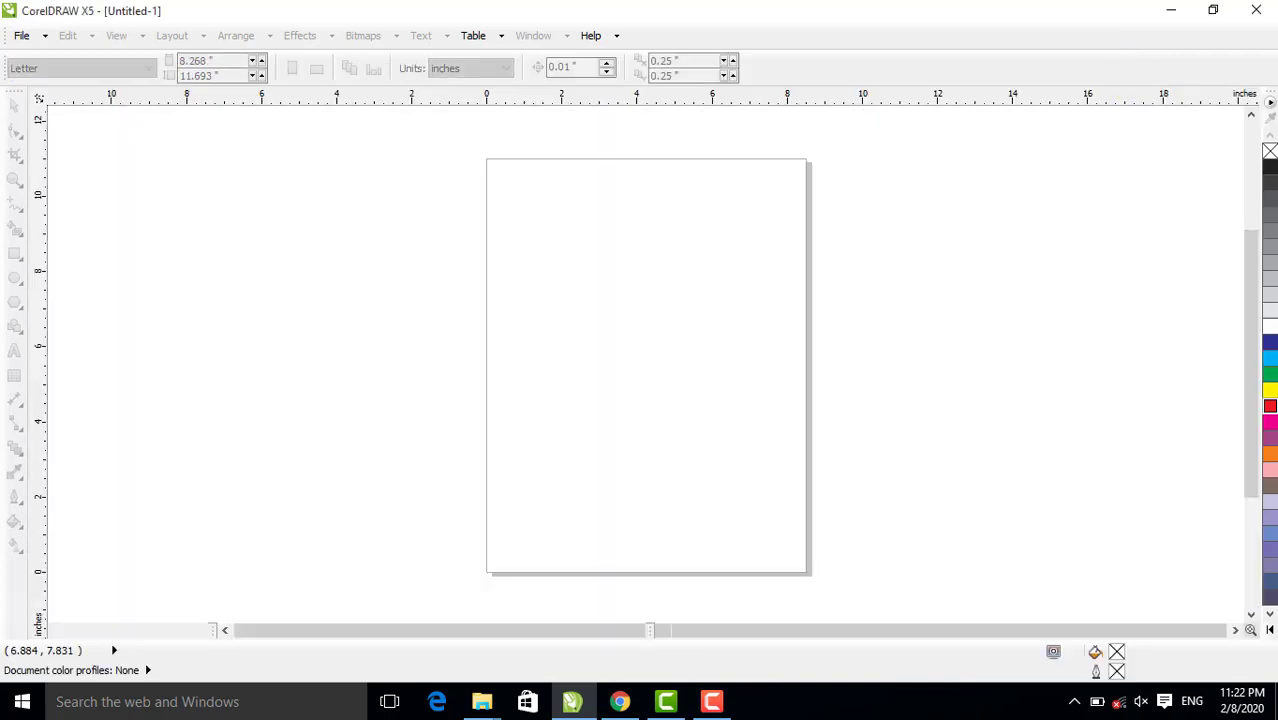
Import 02.jpg from the POSTER DESIGN folder onto the page of the new CorelDRAW document
left_click(1172, 12)
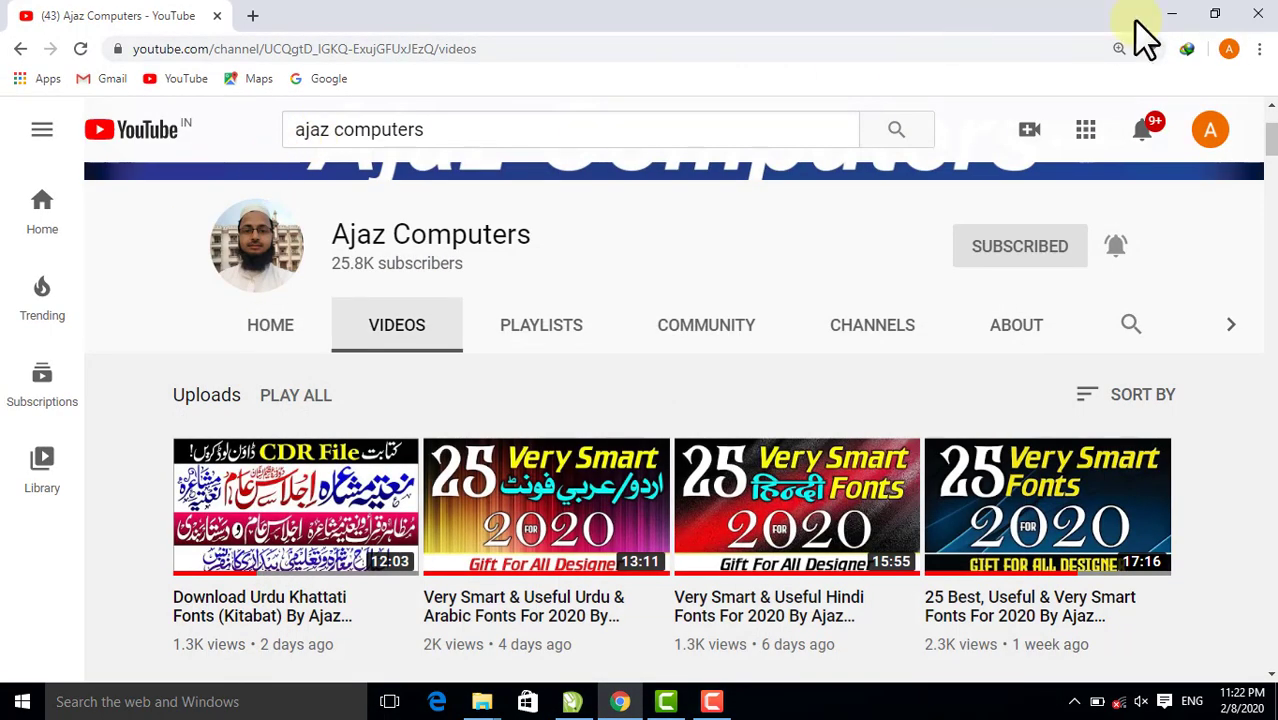
left_click(1172, 14)
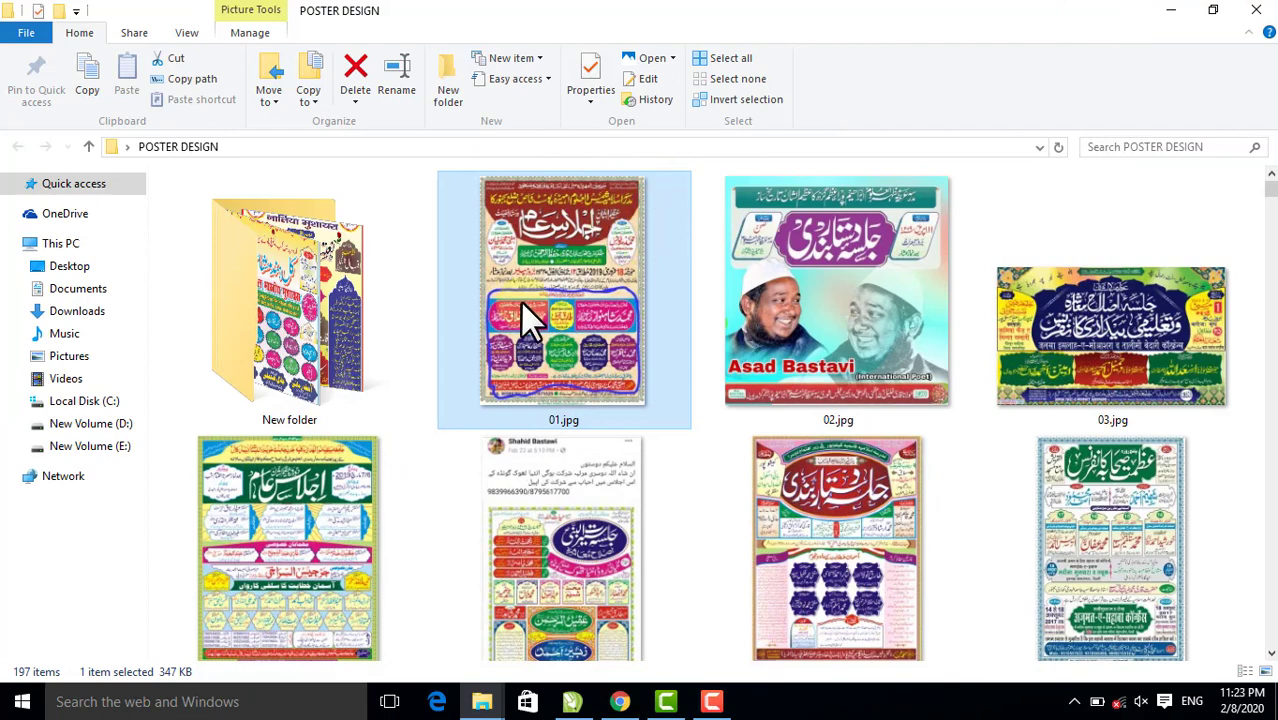
left_click(849, 240)
left_click_drag(849, 240, 602, 400)
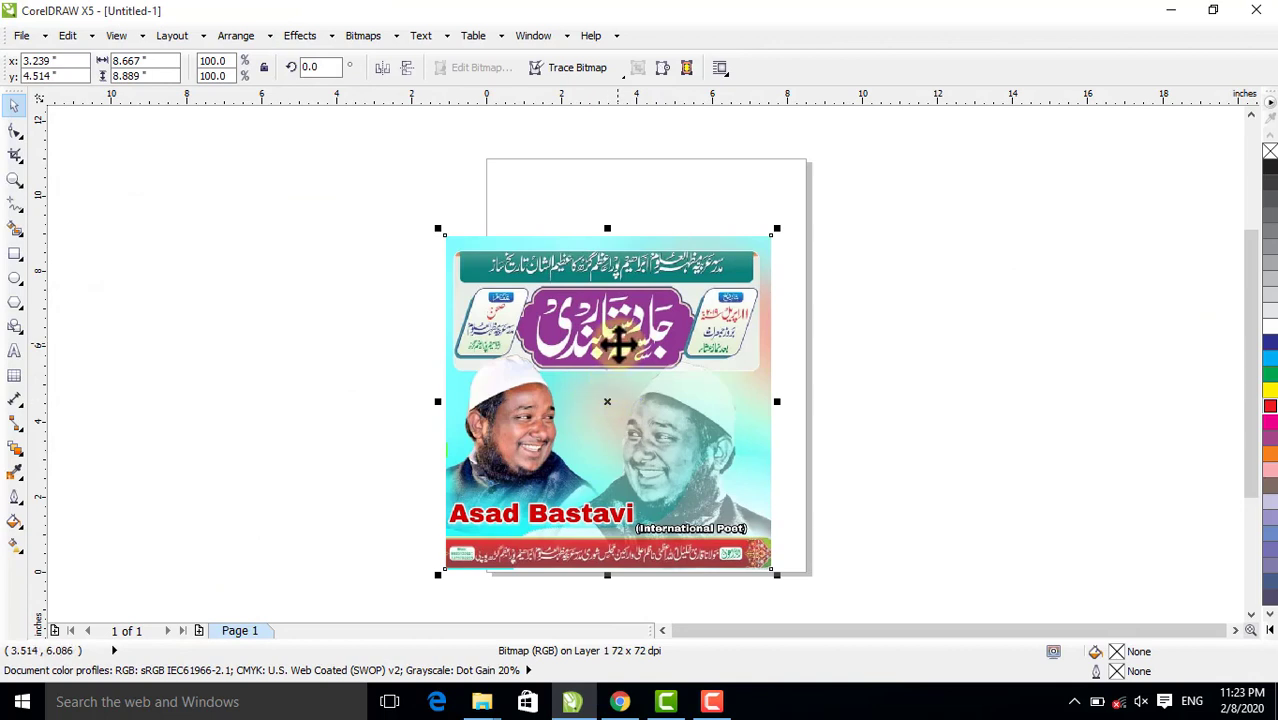
Examine the purple title calligraphy and the date panel of the imported poster up close
key("shift+F2")
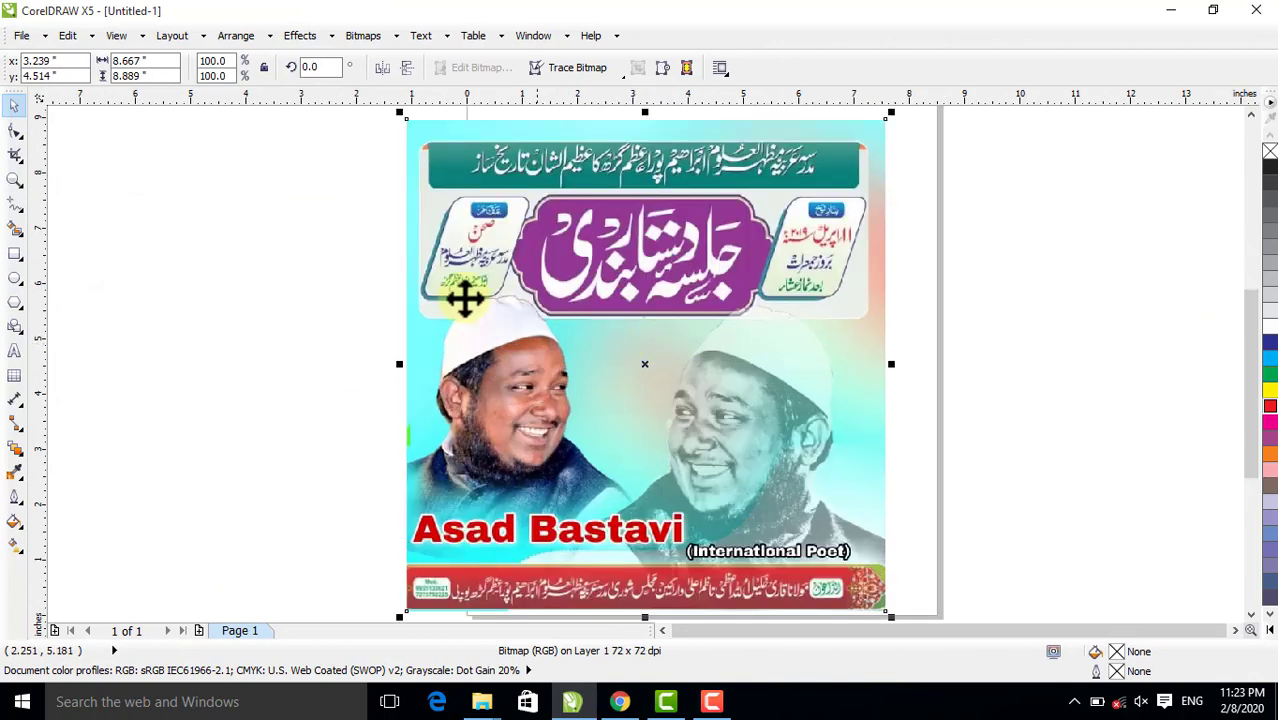
left_click(13, 182)
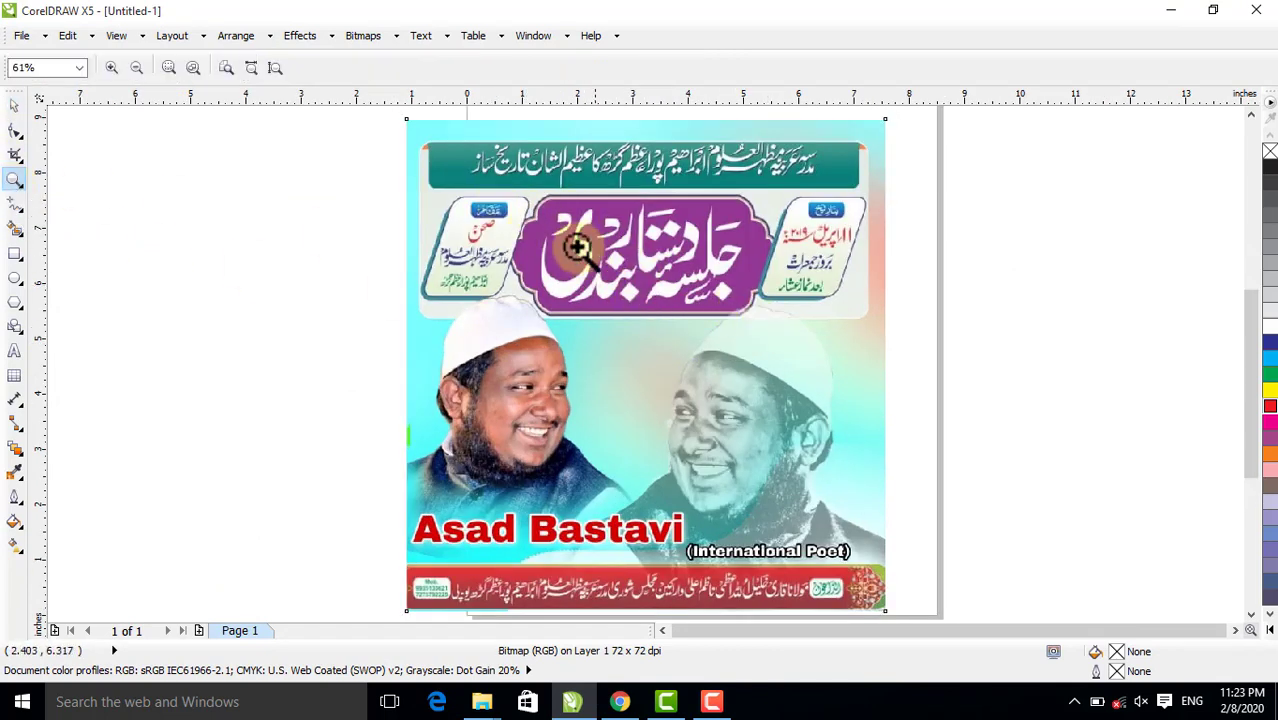
left_click_drag(500, 186, 763, 323)
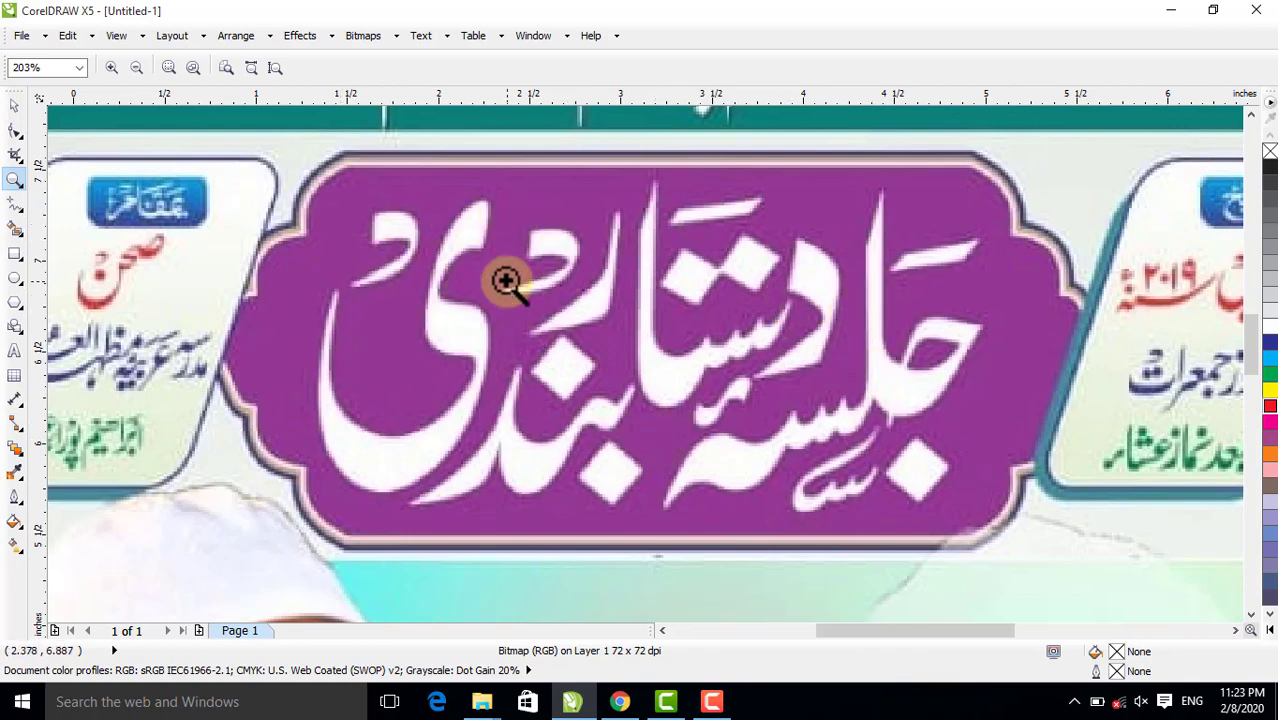
key("shift+F4")
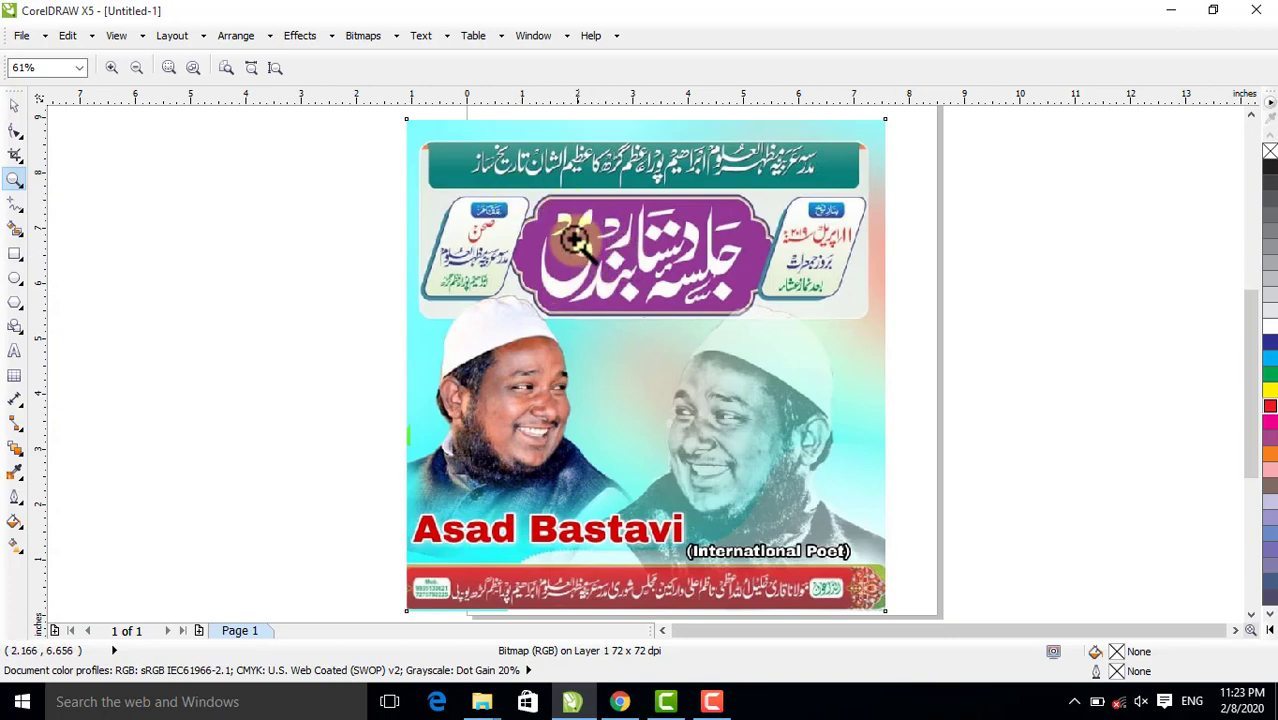
left_click_drag(508, 180, 764, 331)
key("shift+F4")
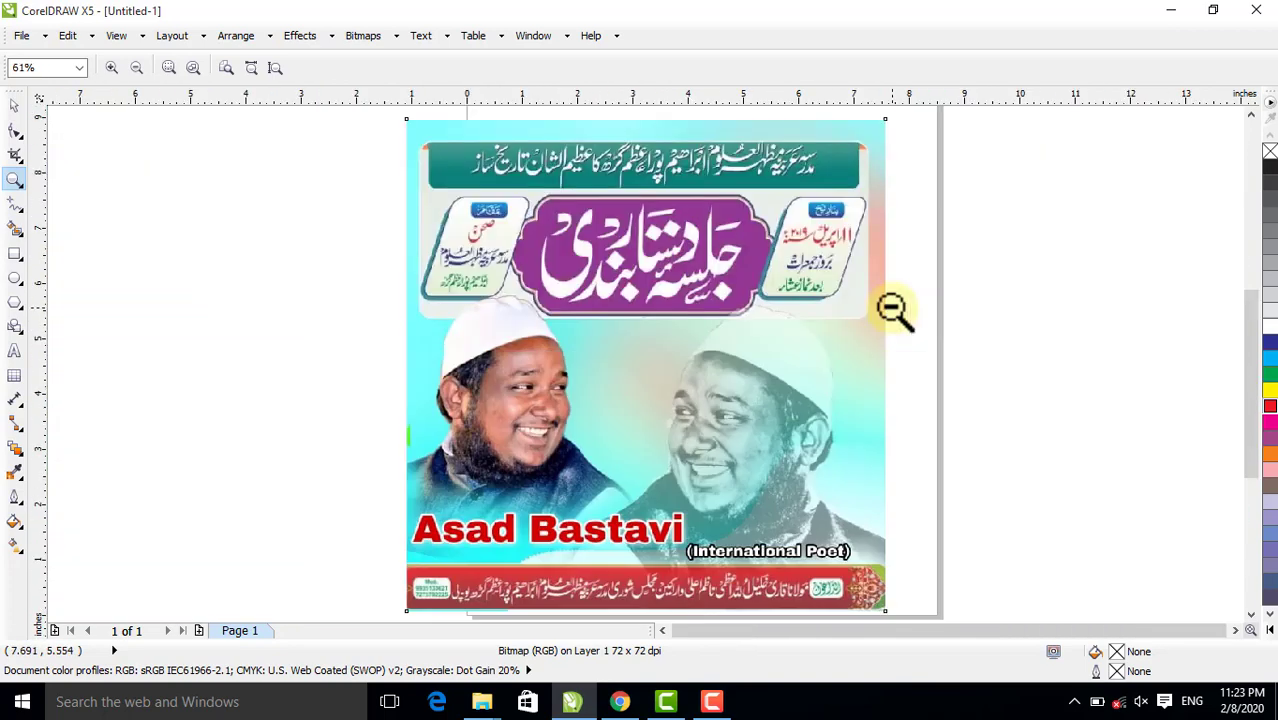
left_click_drag(779, 206, 859, 300)
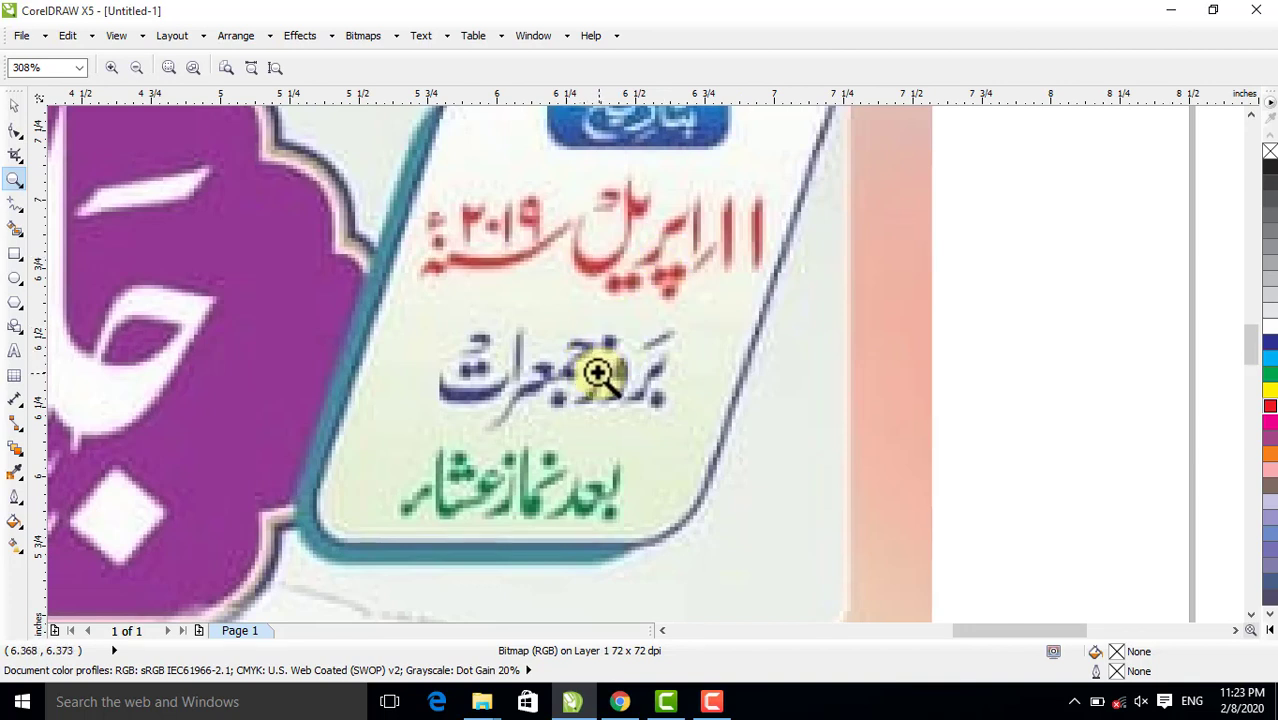
key("shift+F4")
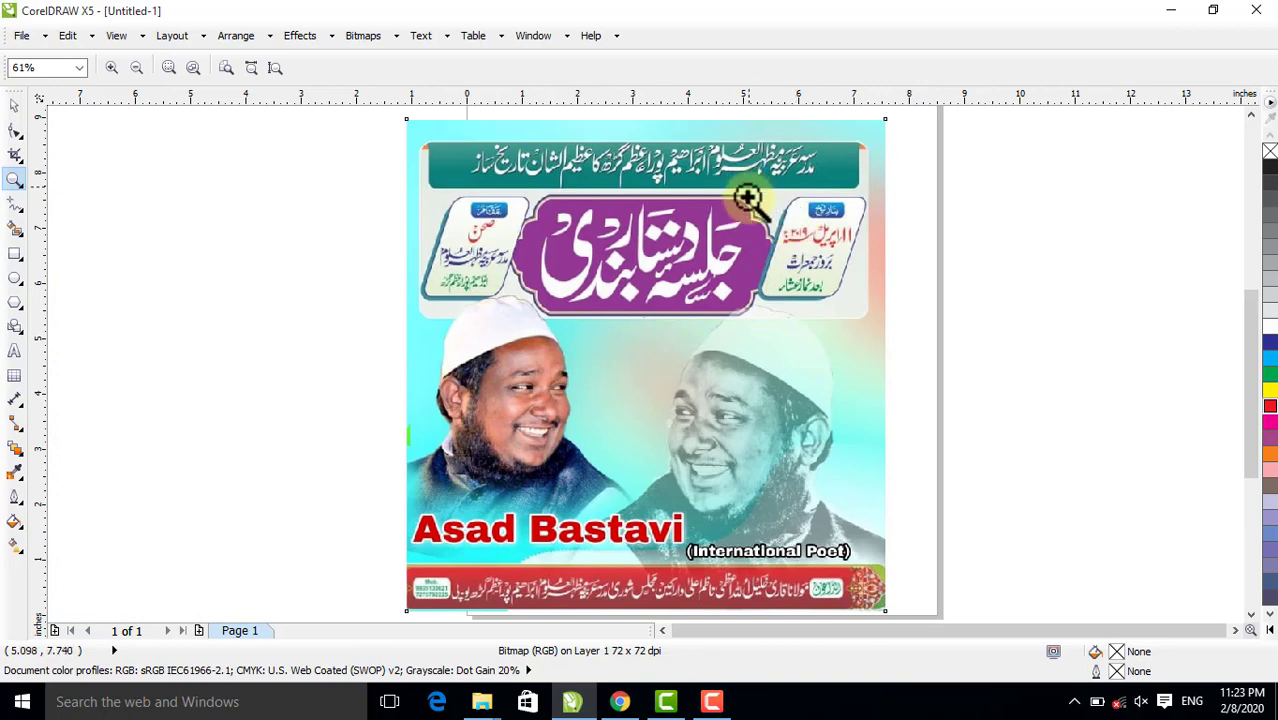
left_click_drag(818, 282, 868, 326)
key("shift+F4")
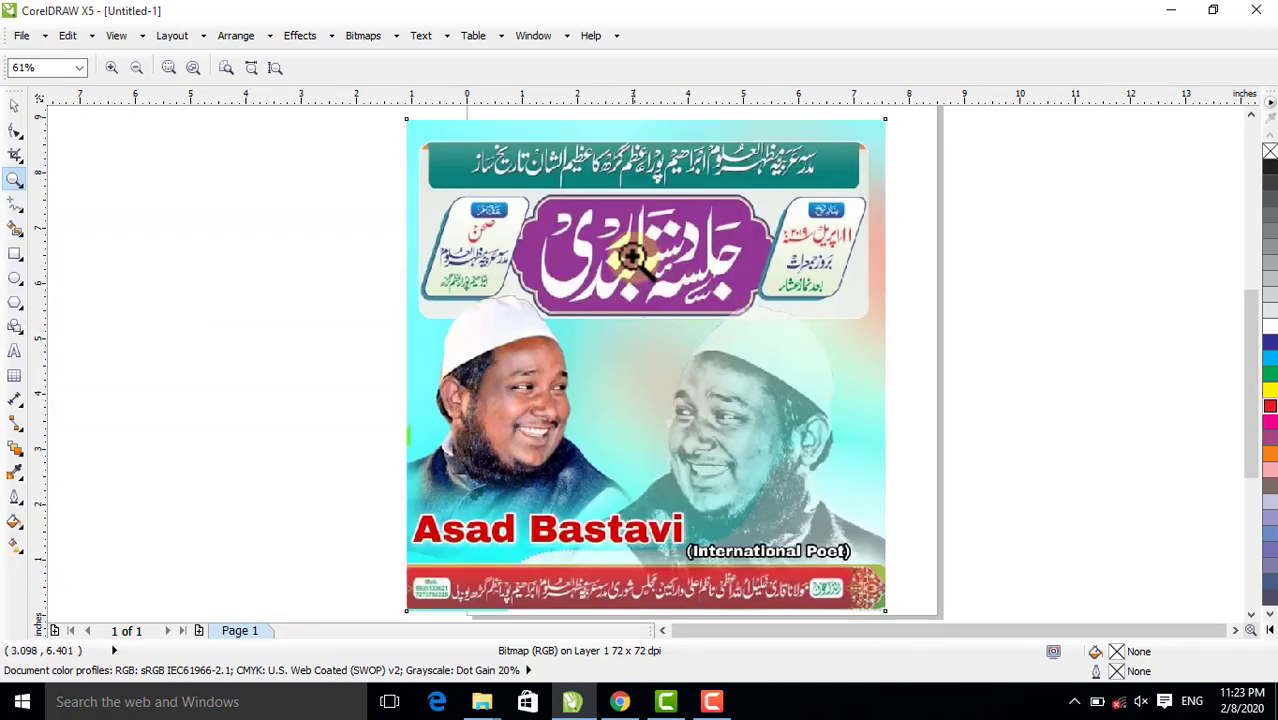
left_click_drag(514, 198, 756, 334)
key("shift+F4")
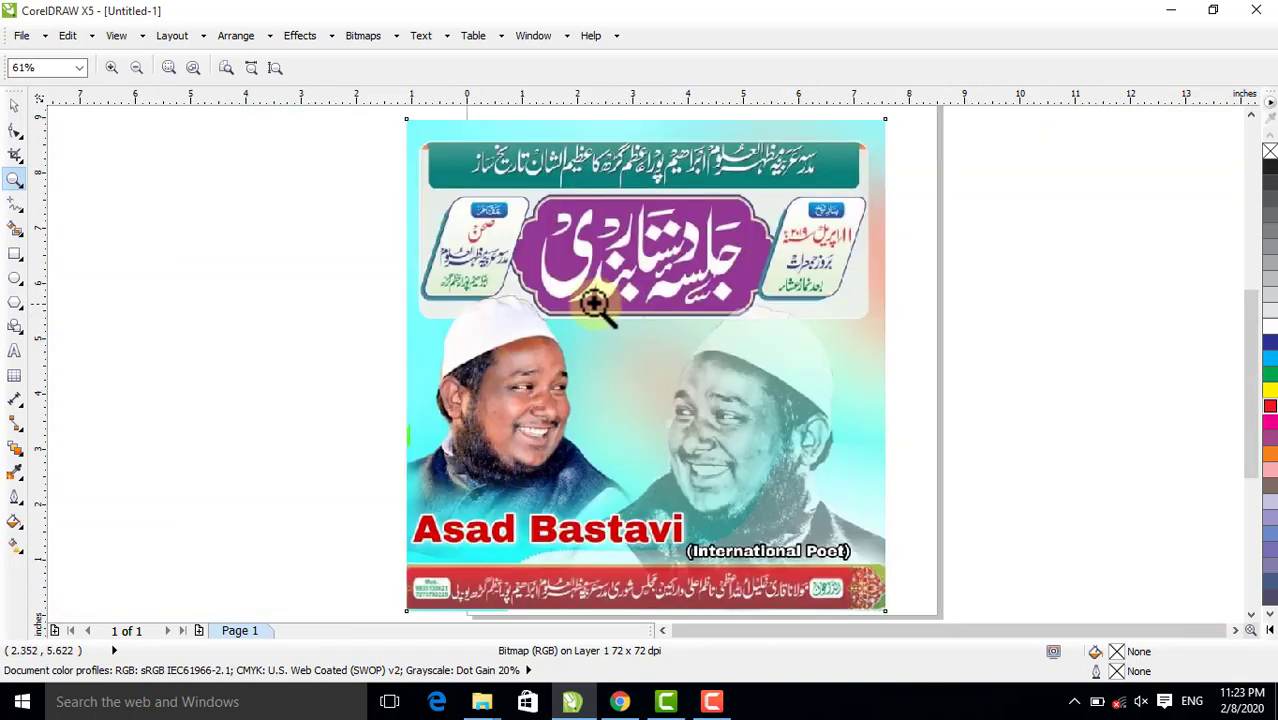
Shift the poster slightly and draw a rectangle about 3.9 by 2.1 inches around its purple title
left_click(14, 105)
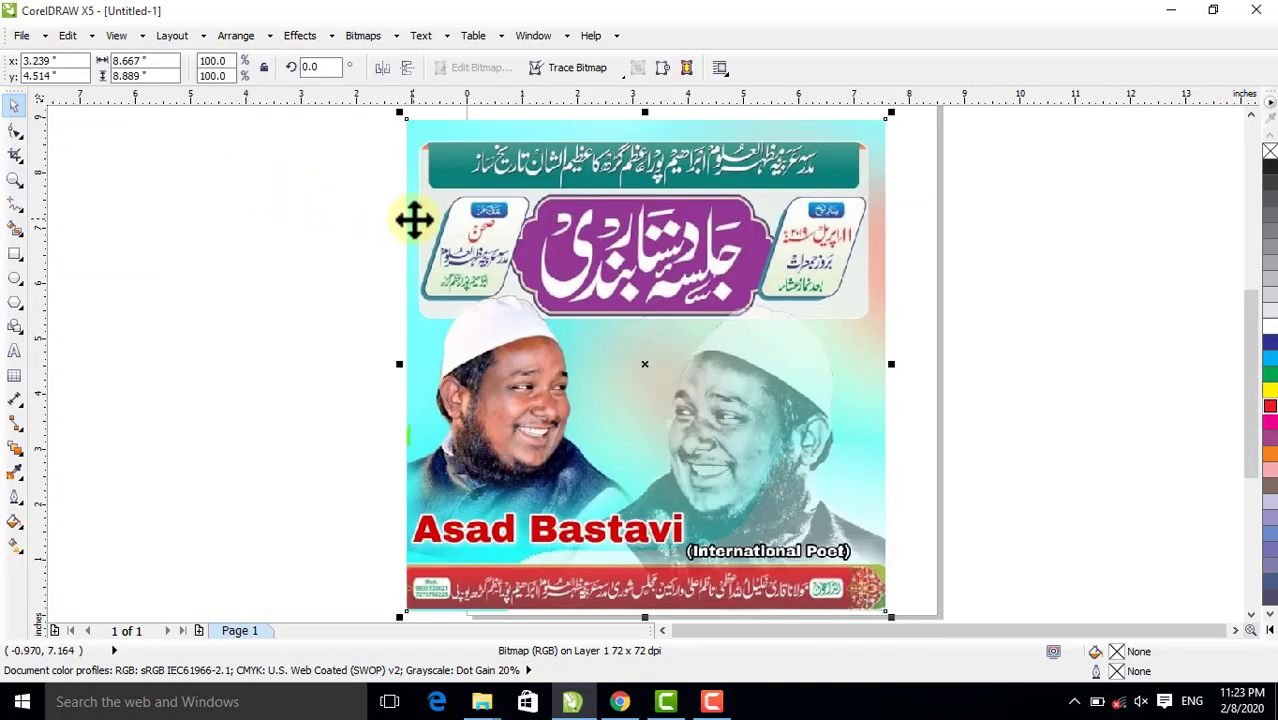
left_click_drag(414, 220, 345, 240)
left_click(134, 200)
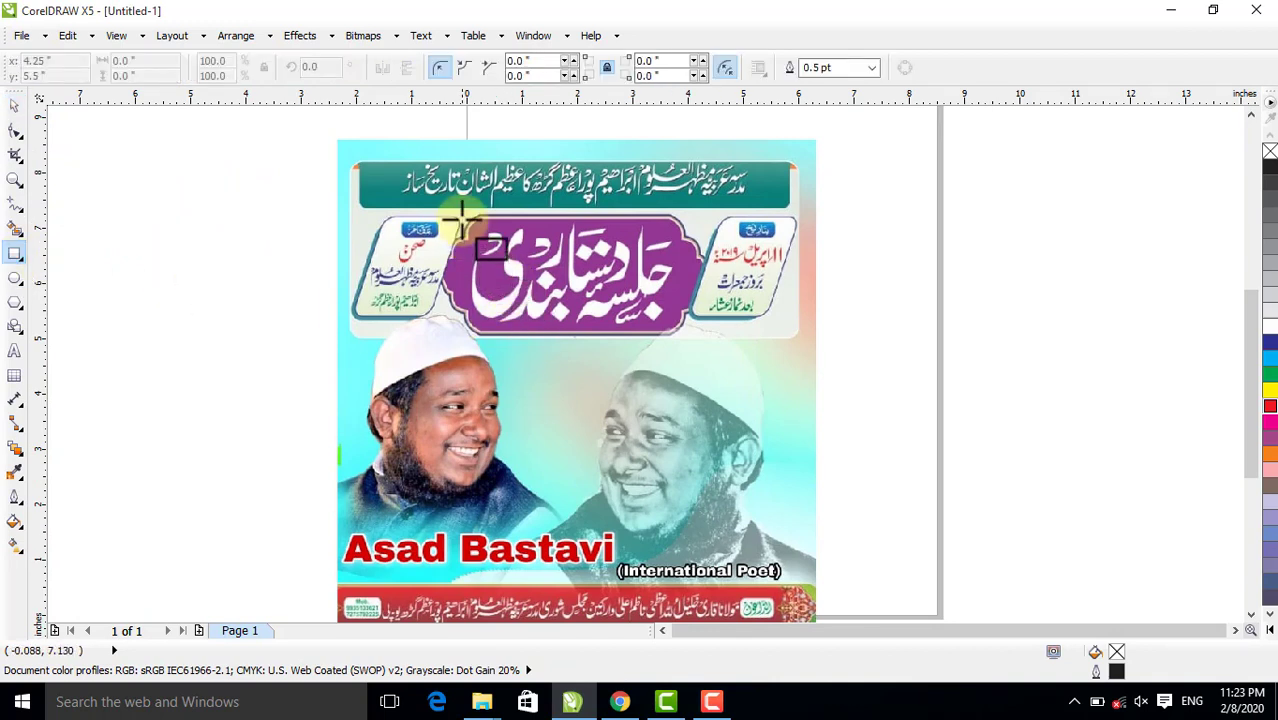
mouse_move(463, 216)
left_mouse_down()
mouse_move(545, 300)
mouse_move(639, 345)
mouse_move(680, 337)
left_mouse_up()
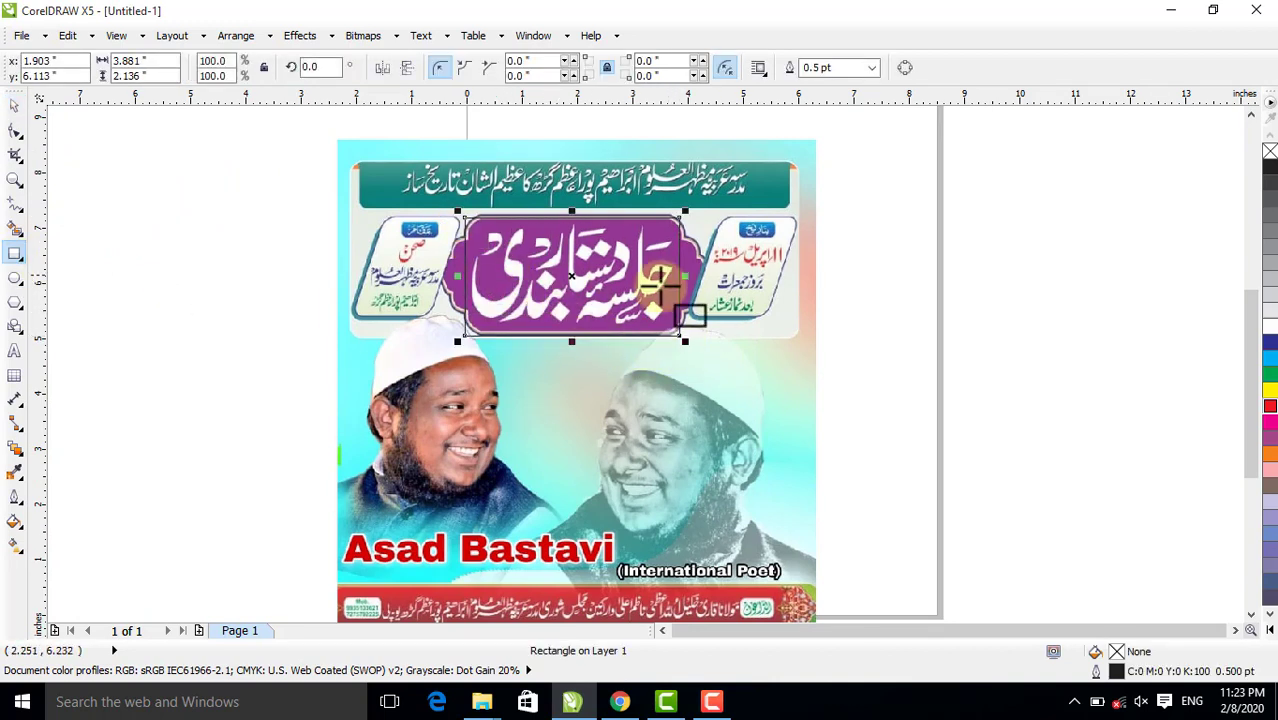
left_click(14, 104)
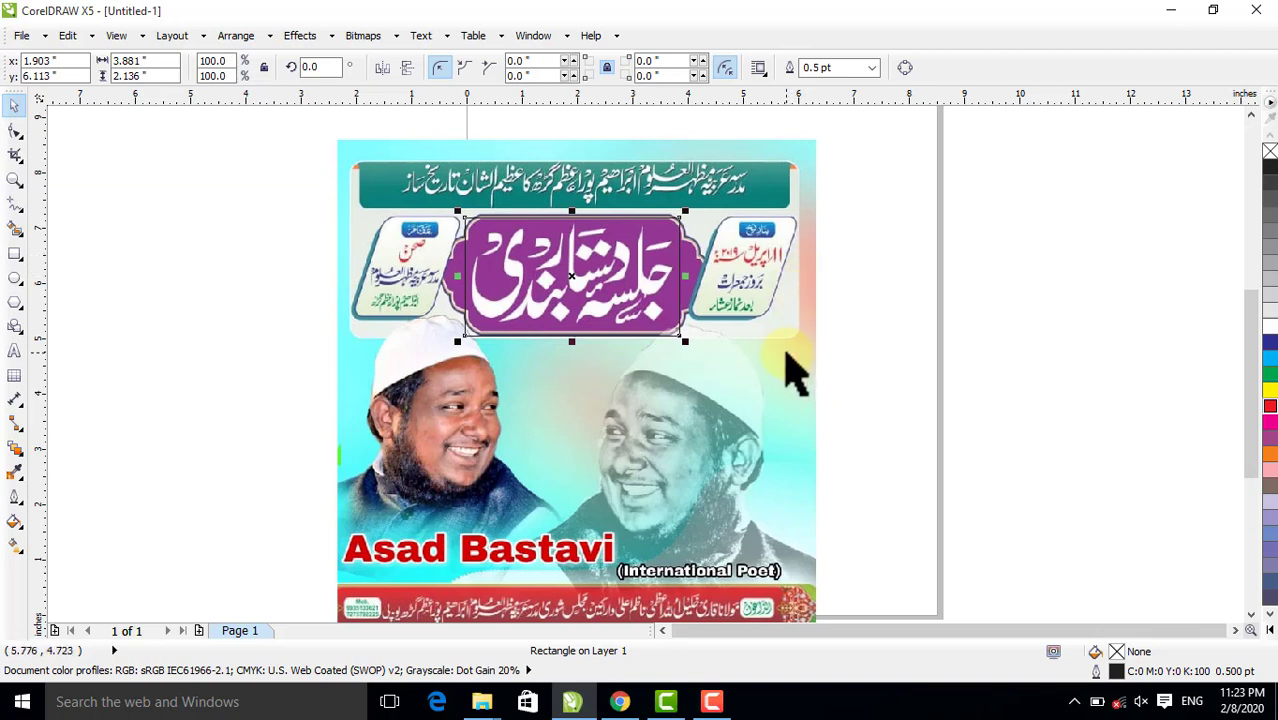
left_click(770, 358, "shift")
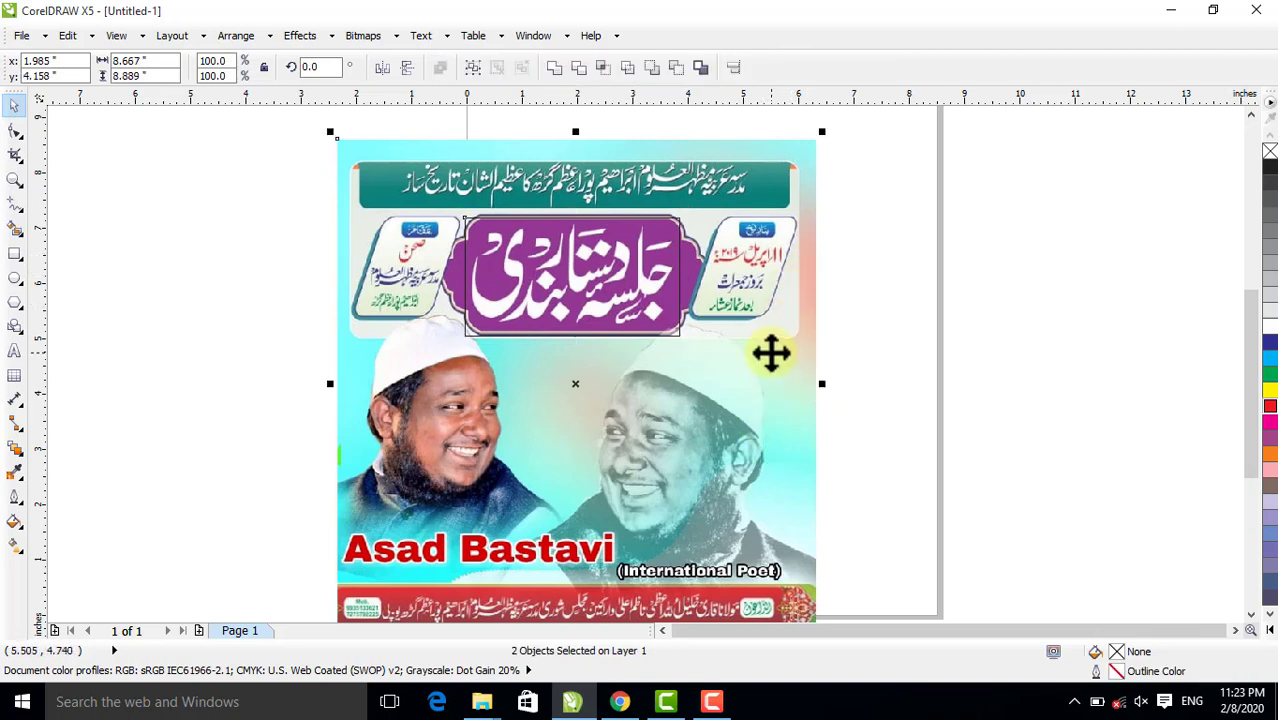
left_click(249, 38)
mouse_move(434, 352)
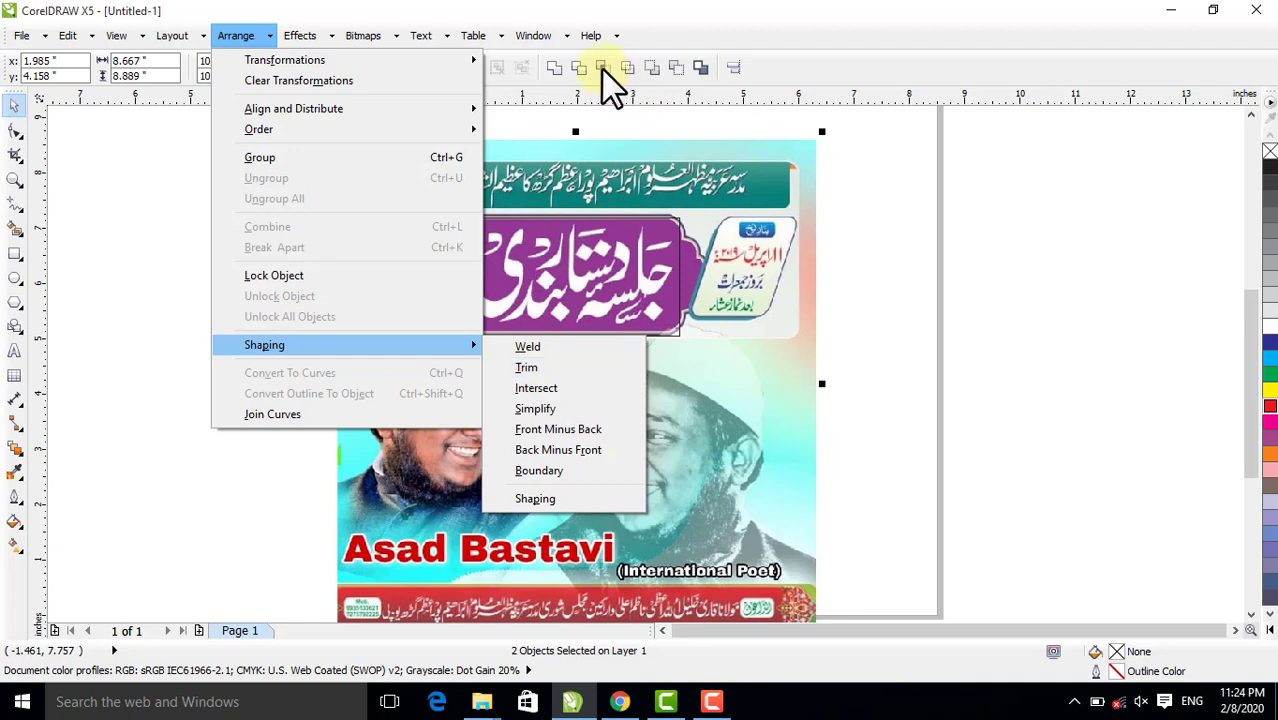
left_click(970, 177)
left_click(910, 215)
Intersect the rectangle with the poster bitmap to cut out a separate copy of the title
left_click(687, 290)
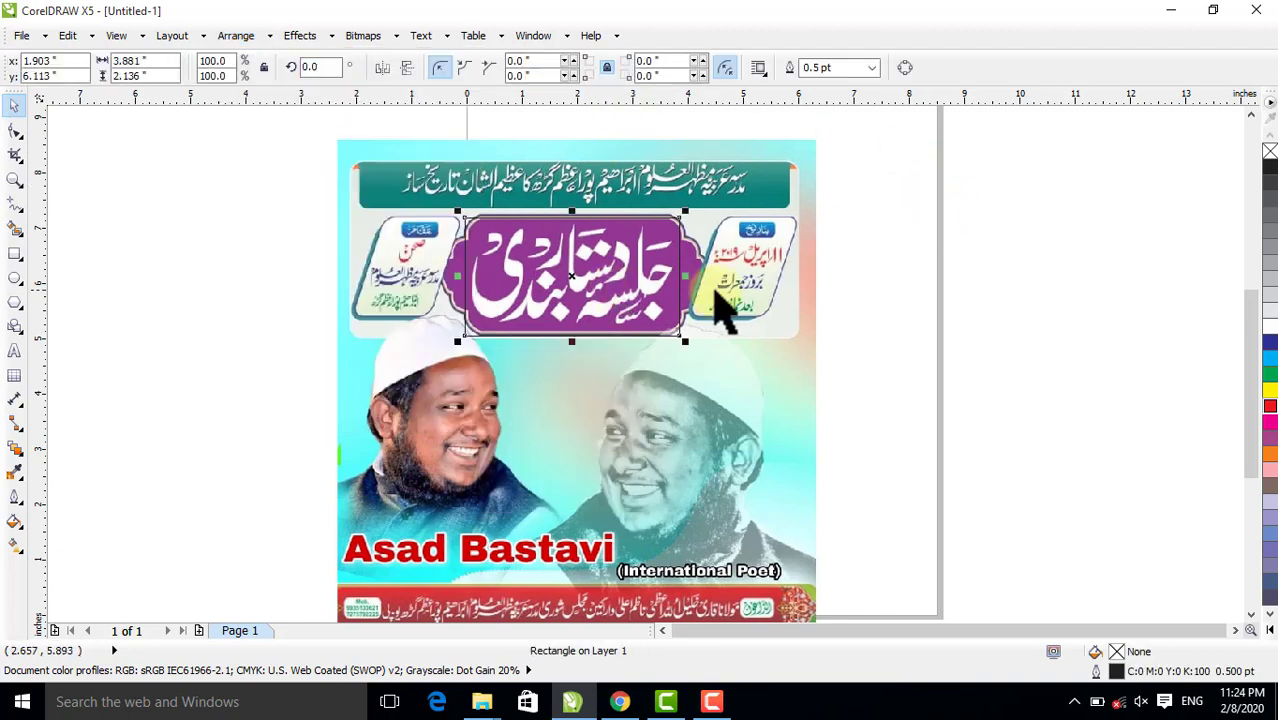
left_click(747, 300, "shift")
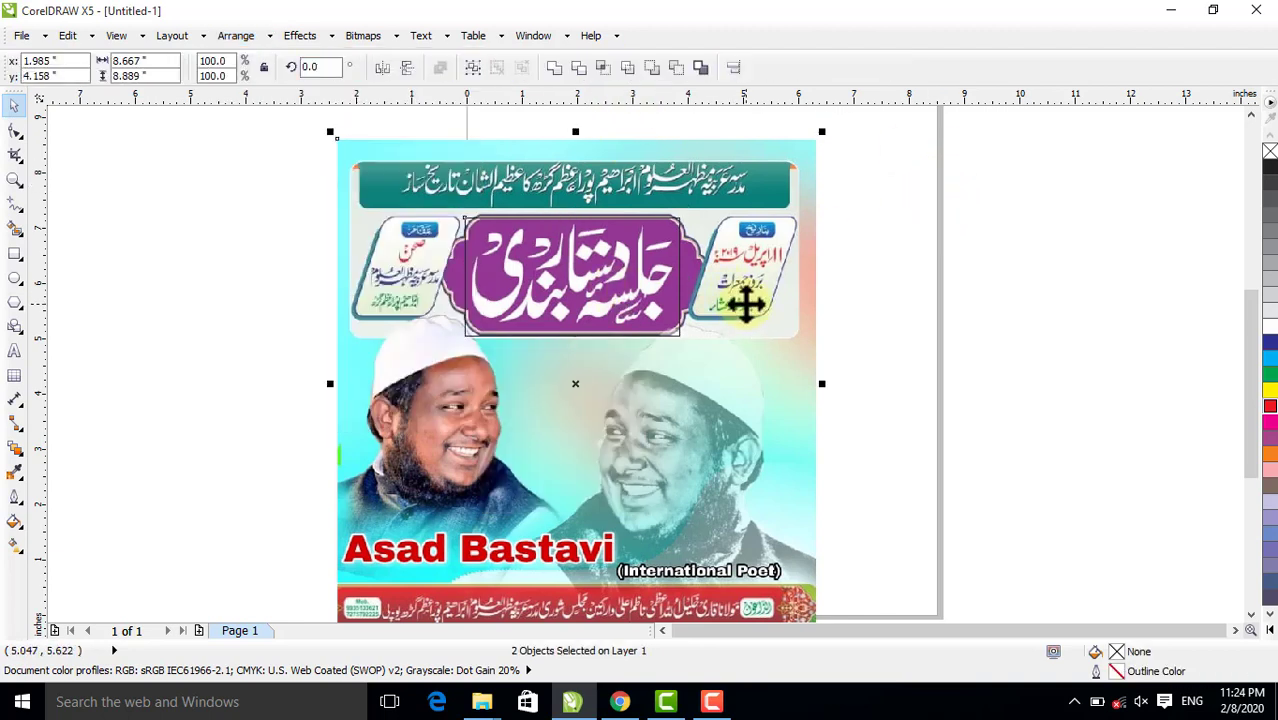
left_click(605, 70)
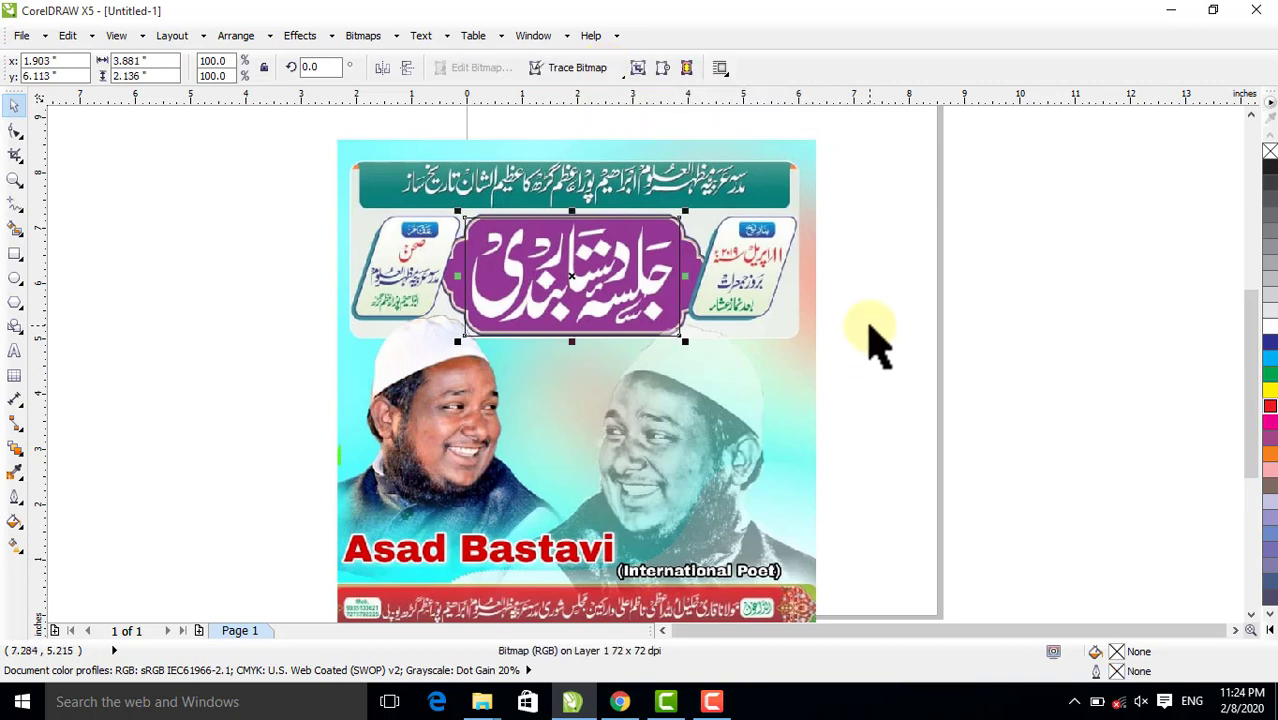
Move the original poster, the rectangle and the cropped title apart from one another
left_click(855, 315)
left_click_drag(756, 265, 1084, 288)
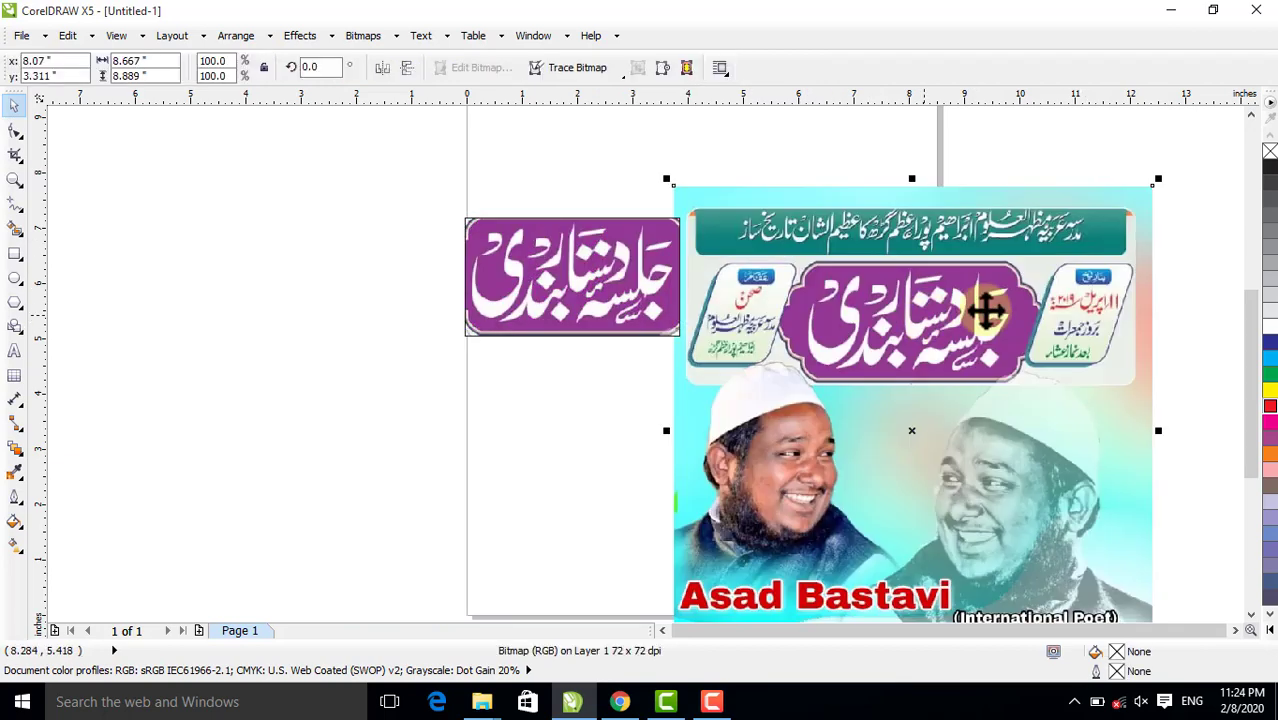
left_click_drag(704, 285, 776, 285)
mouse_move(605, 291)
left_mouse_down()
mouse_move(334, 322)
mouse_move(608, 400)
mouse_move(611, 315)
left_mouse_up()
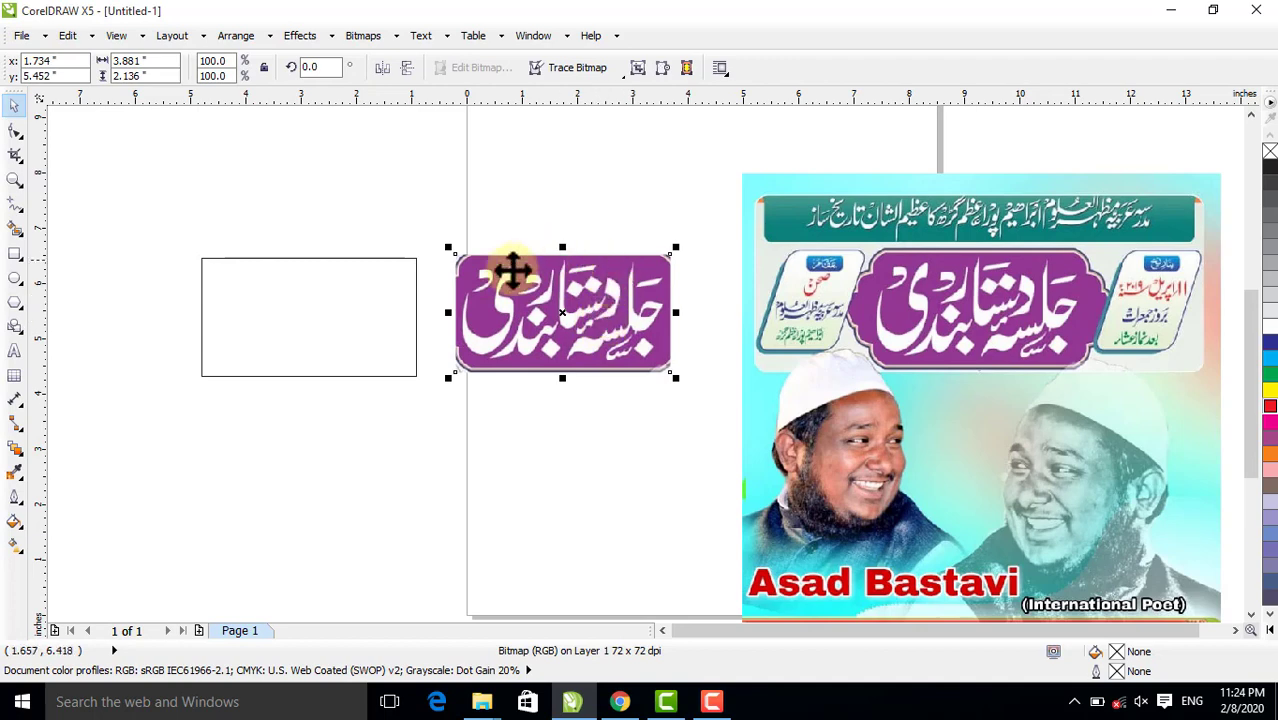
Delete the original poster and the empty rectangle, keeping only the cropped title bitmap
left_click(1010, 365)
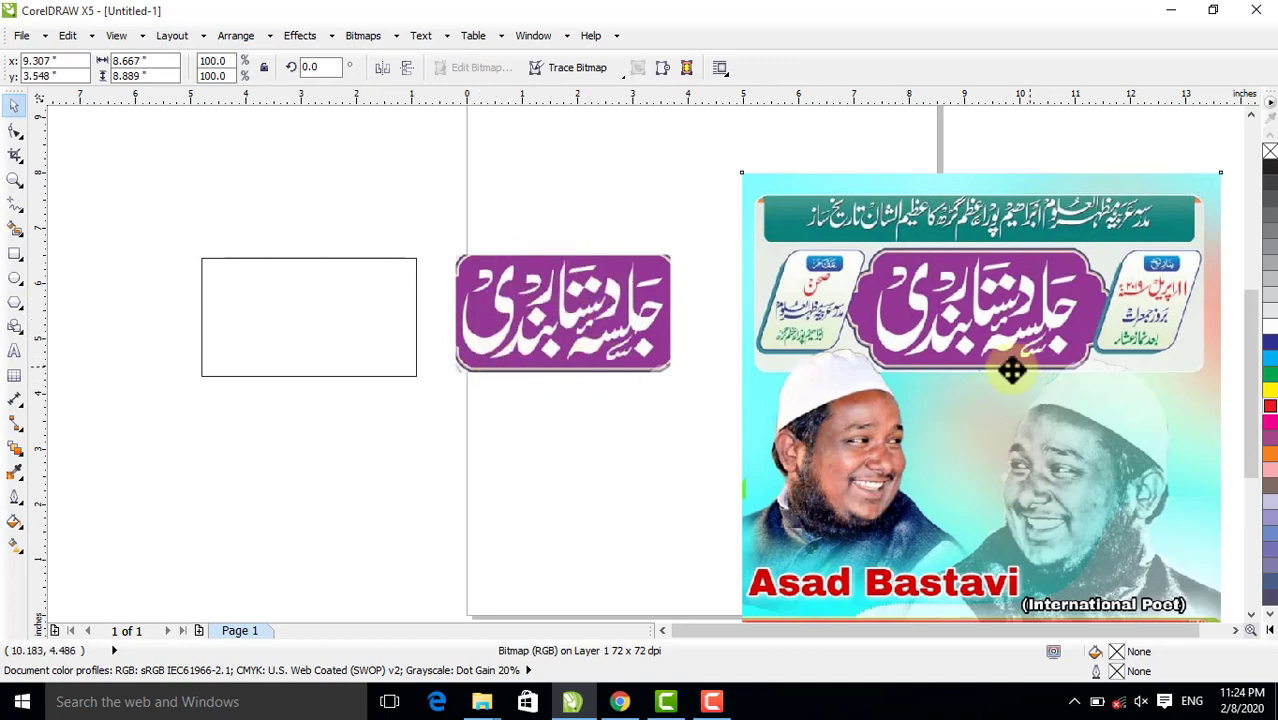
left_click_drag(1010, 365, 921, 485)
left_click_drag(653, 378, 765, 365)
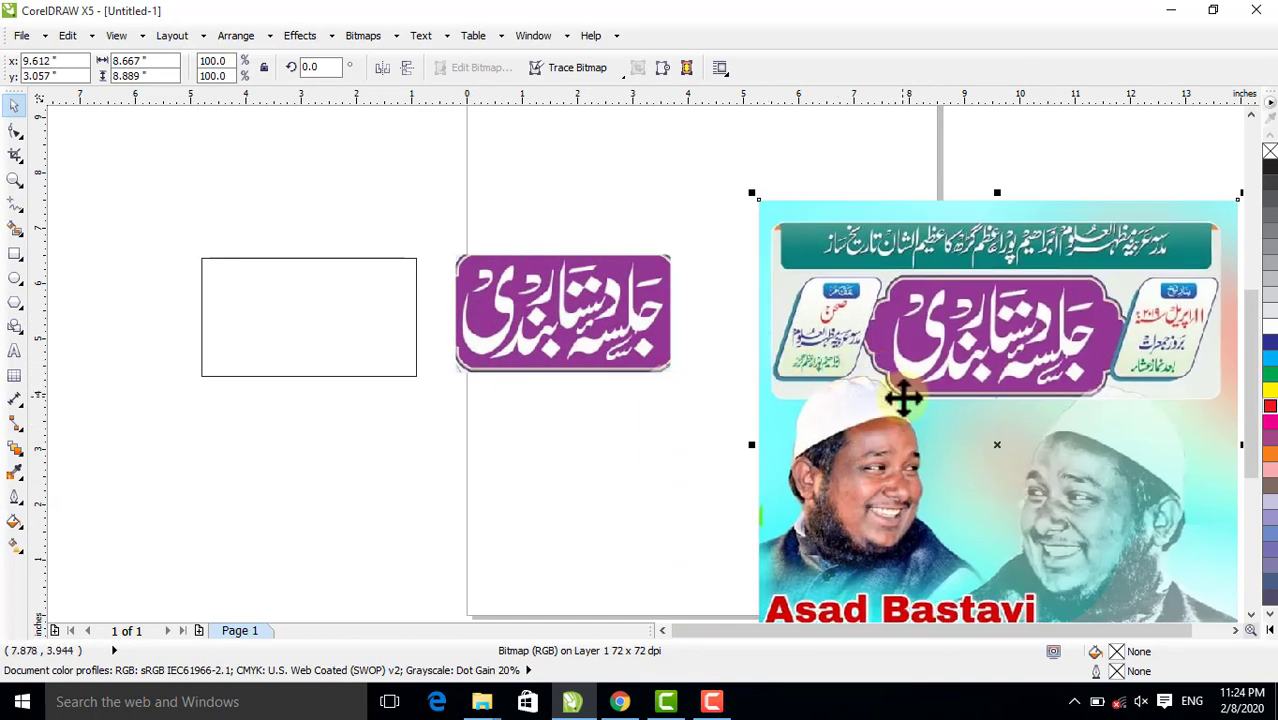
left_click_drag(851, 349, 848, 323)
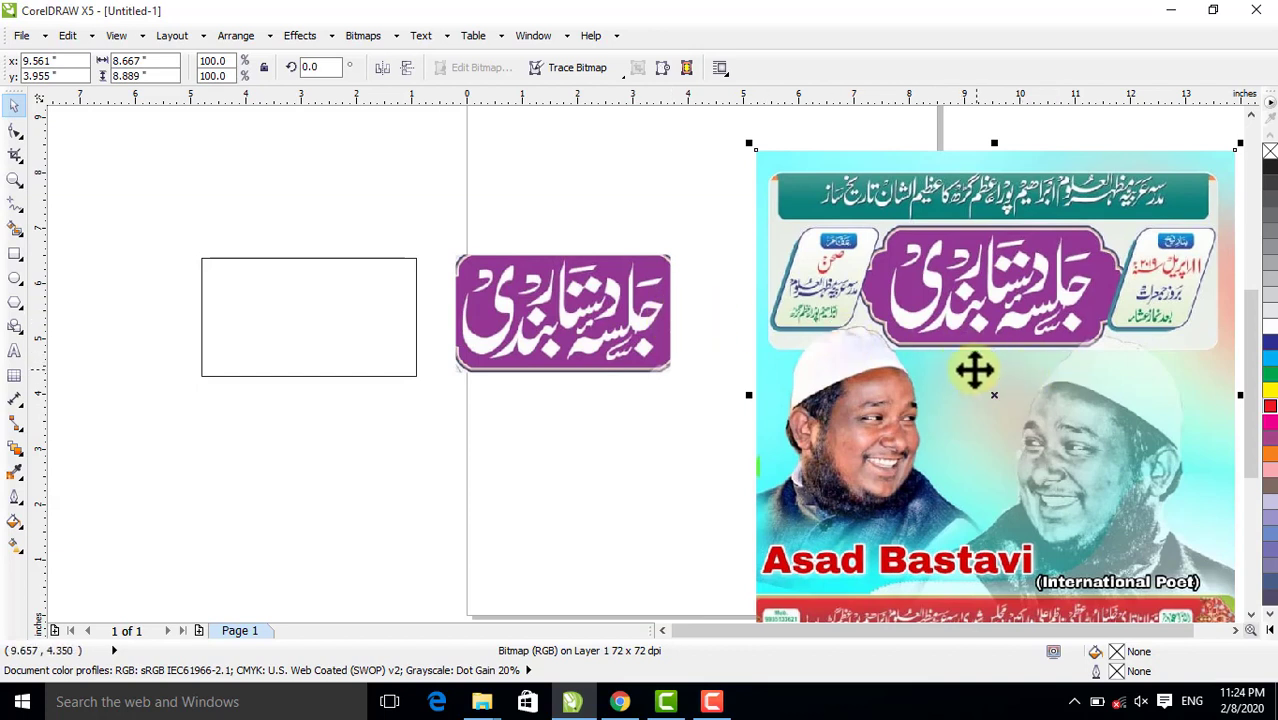
key("Delete")
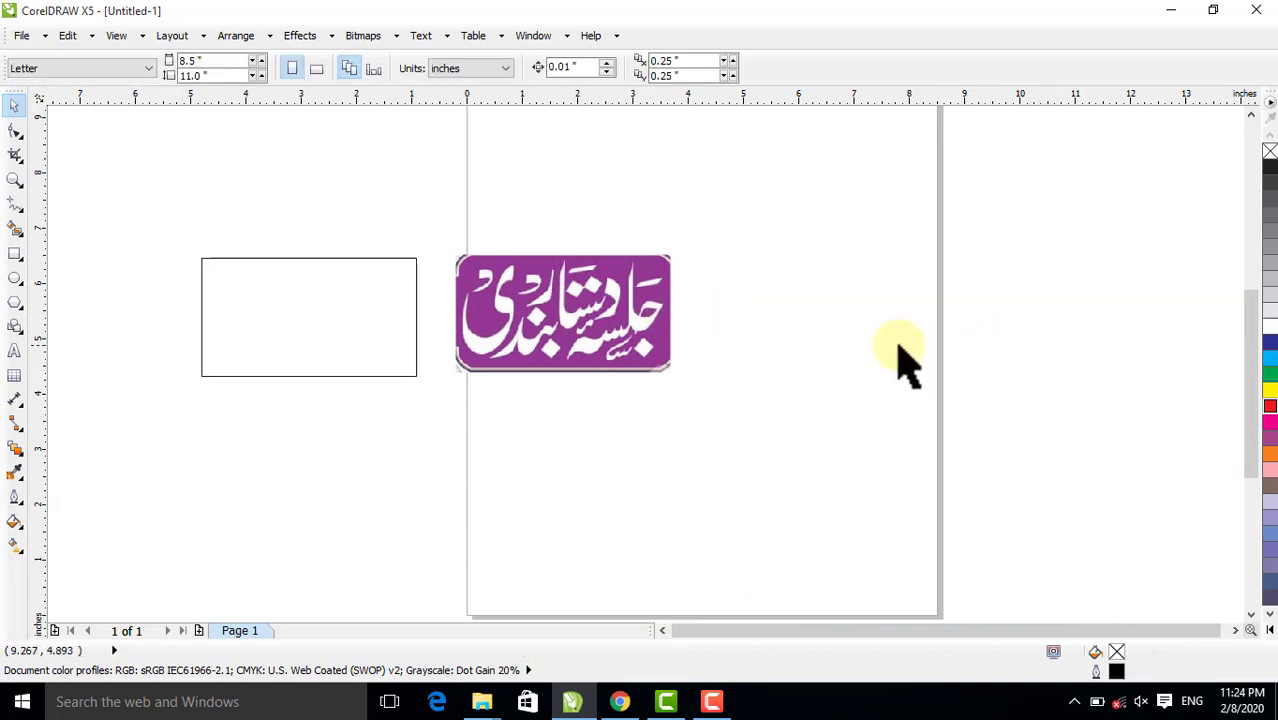
left_click(312, 322)
key("Delete")
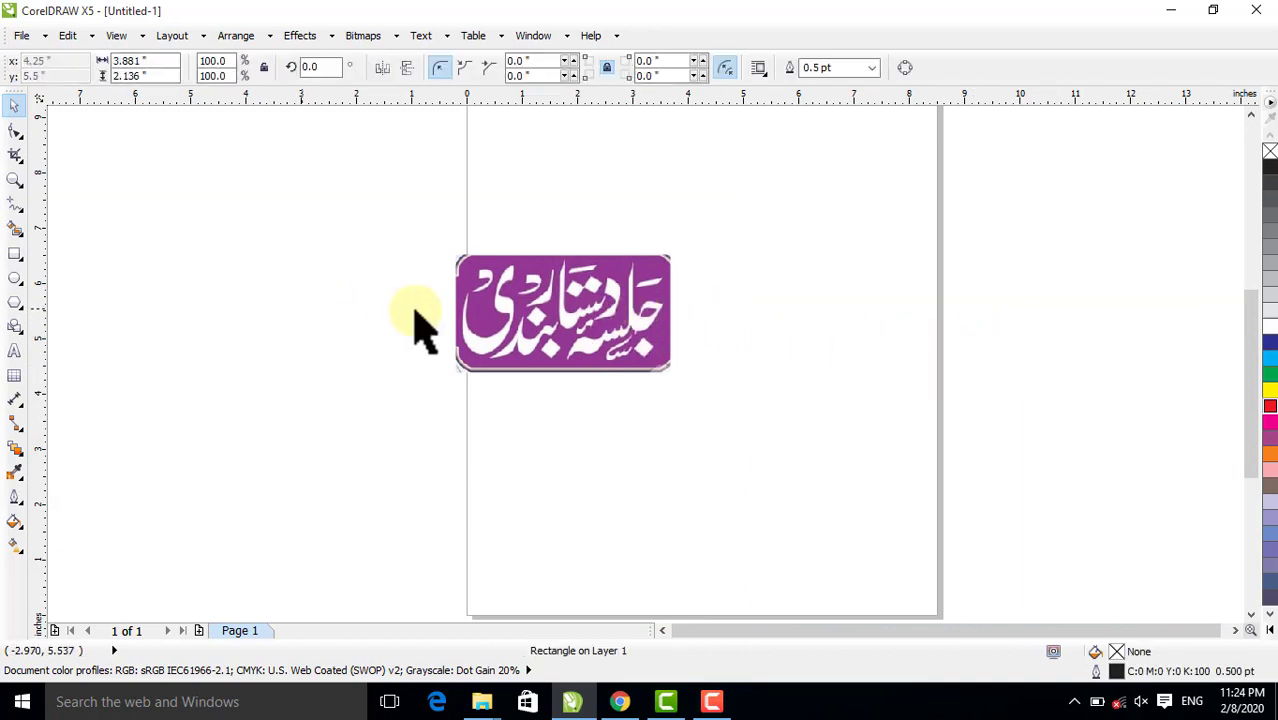
Start converting the cropped title image to a bitmap with the Black and White (1-bit) color mode
left_click(562, 345)
key("shift+F2")
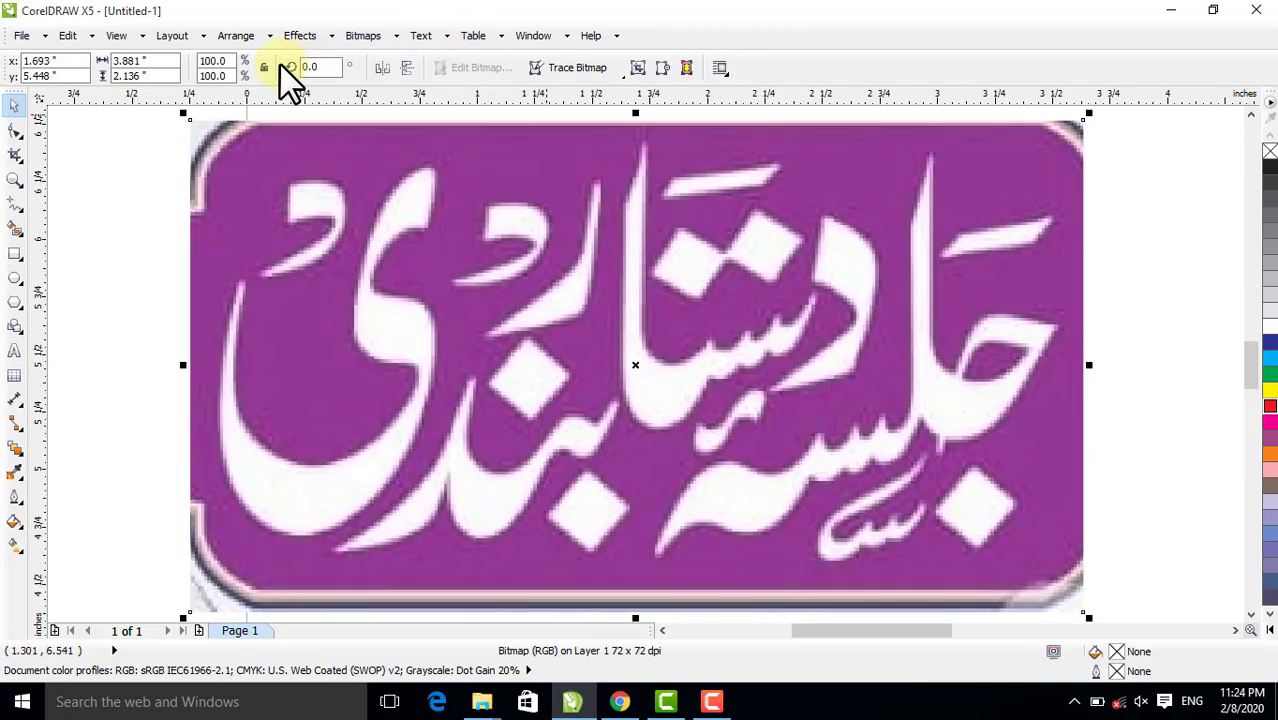
left_click(236, 33)
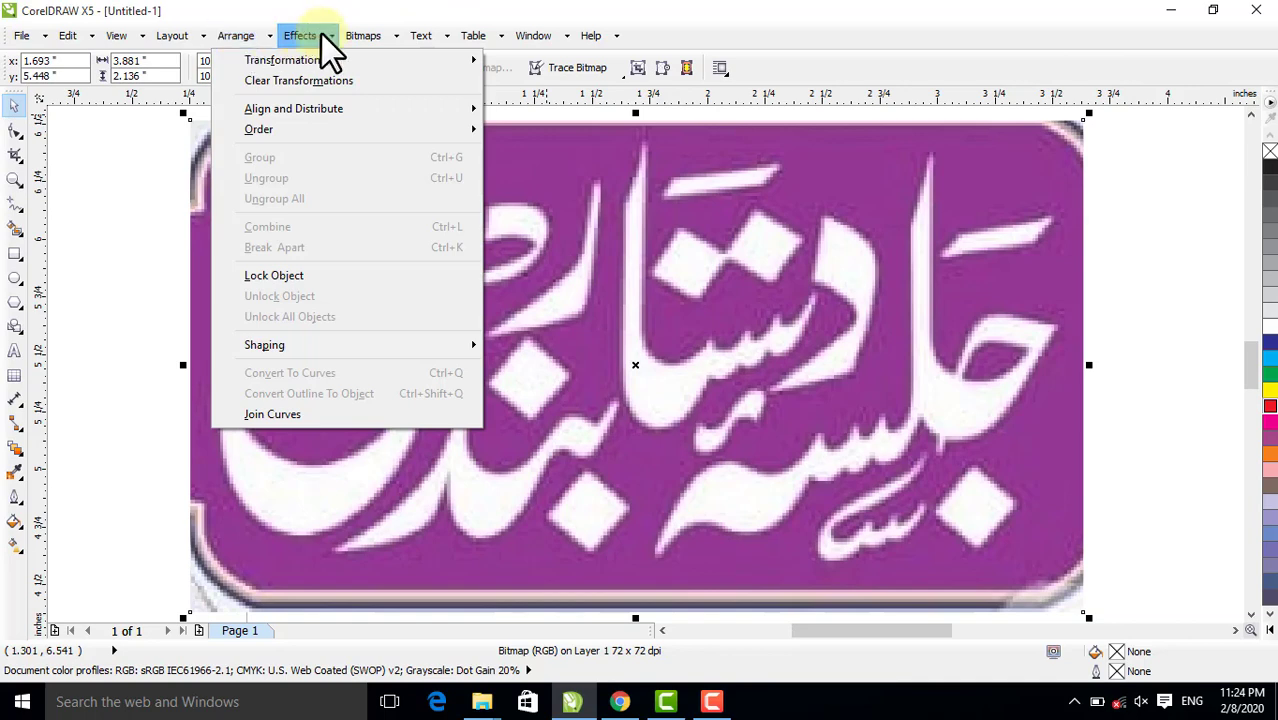
mouse_move(373, 38)
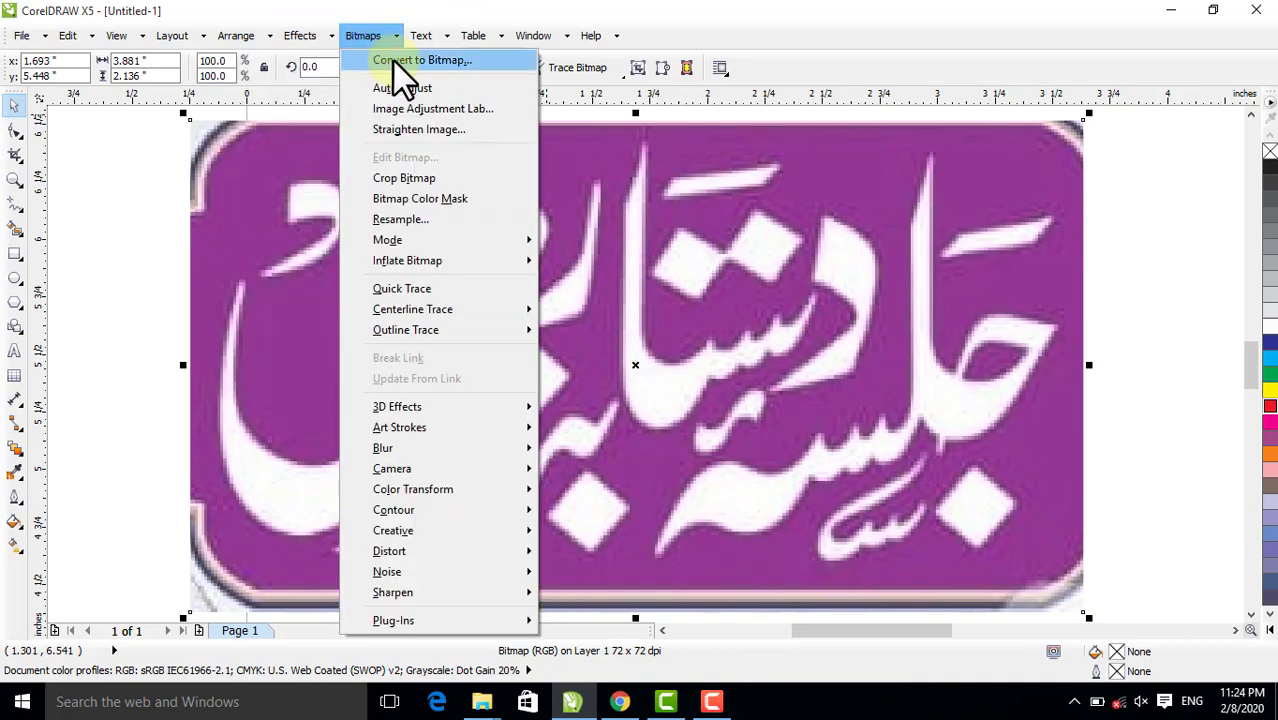
left_click(412, 60)
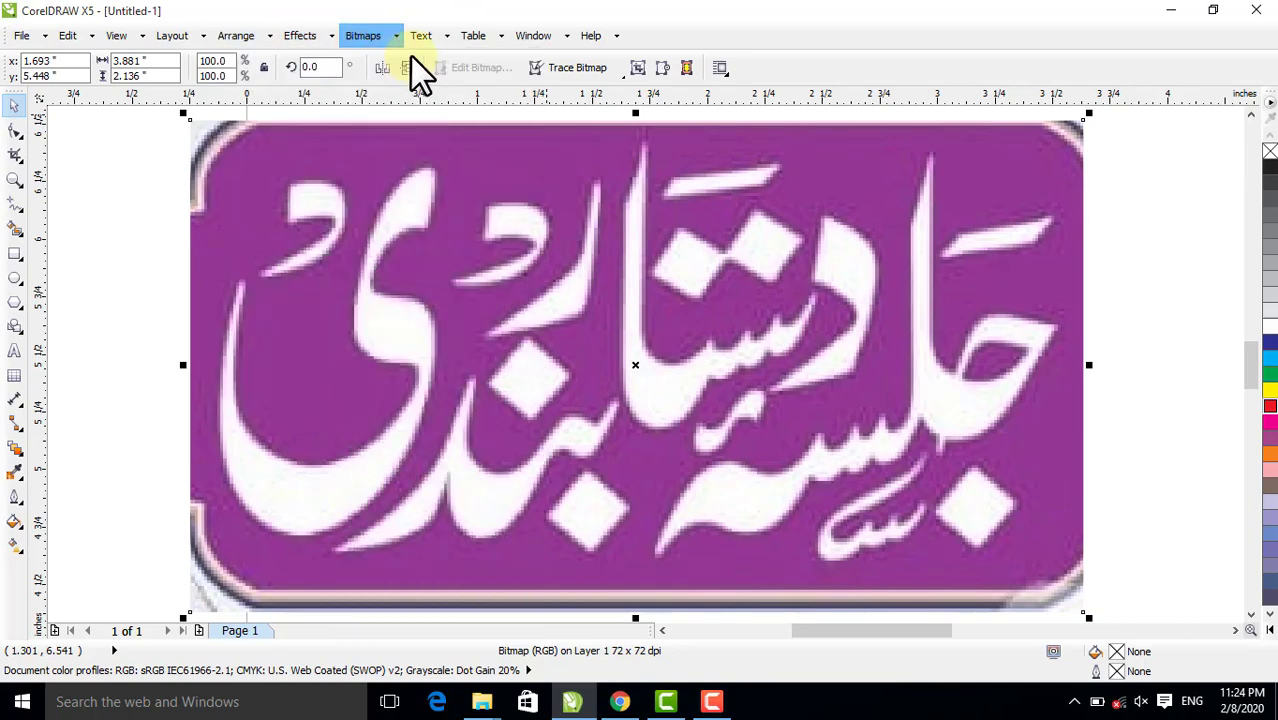
left_click(652, 287)
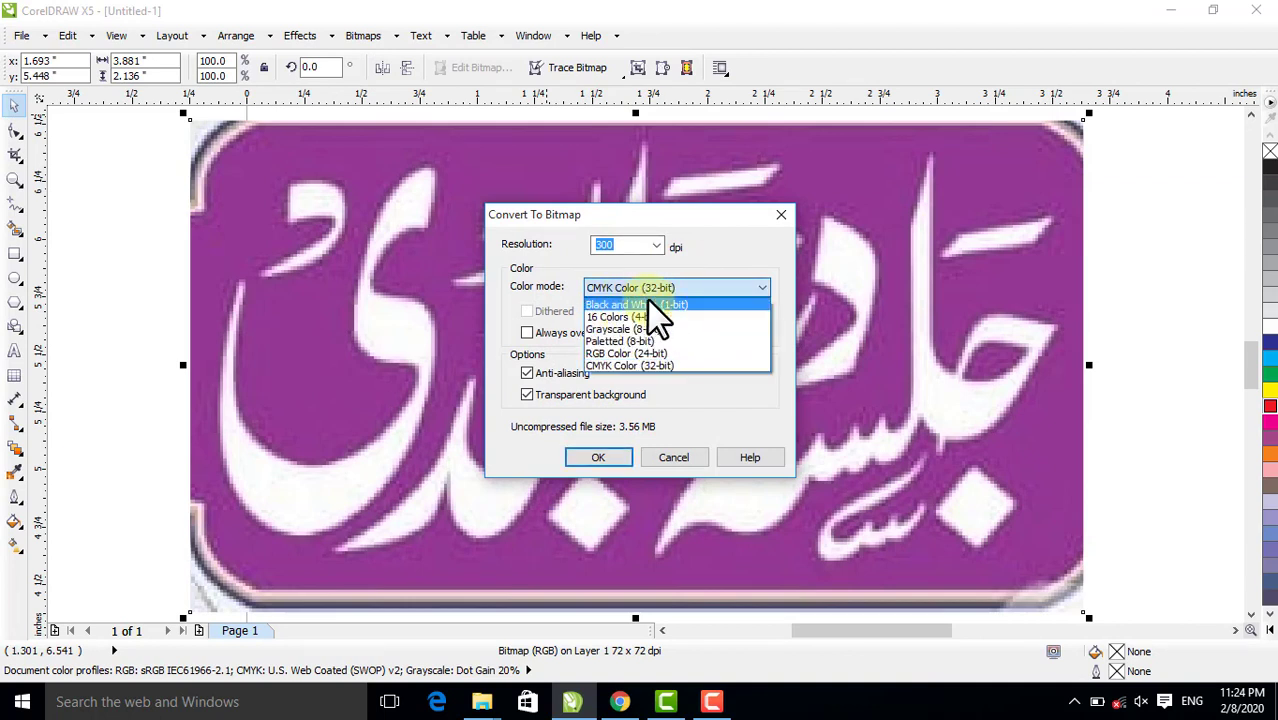
left_click(649, 304)
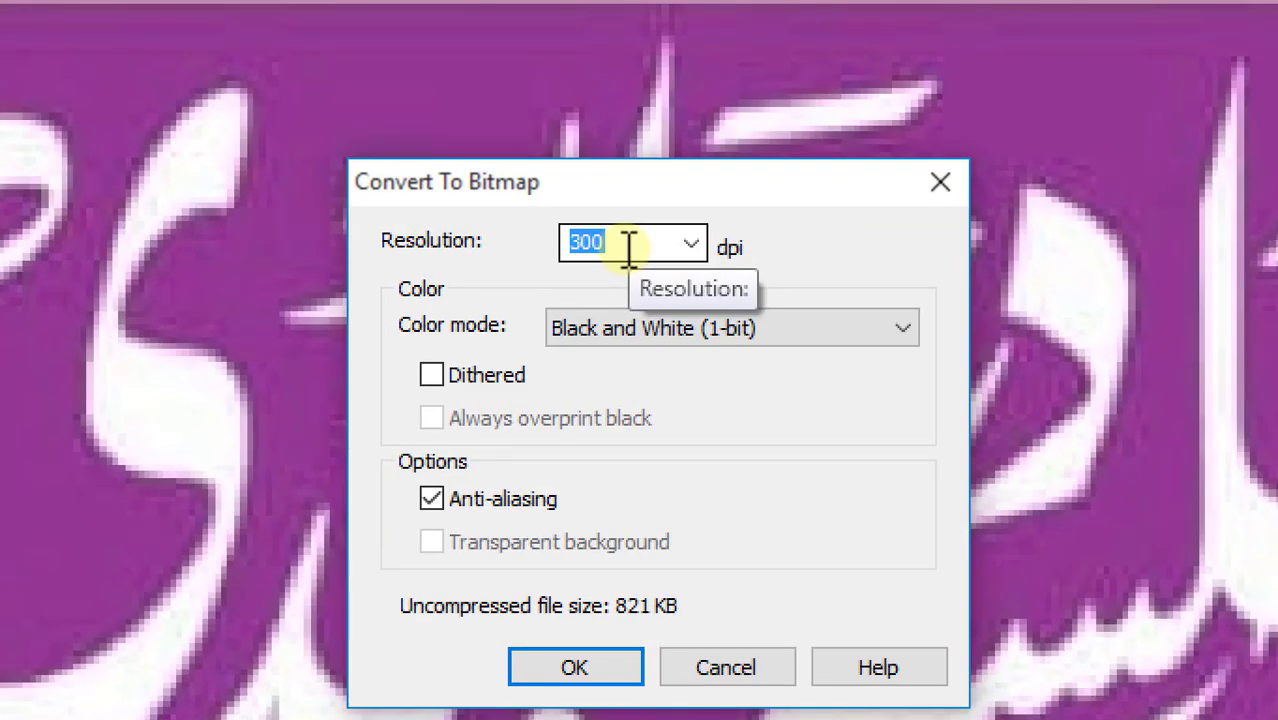
Set the conversion resolution to 800 dpi and apply it to the title bitmap
key("Tab")
key("alt+Down")
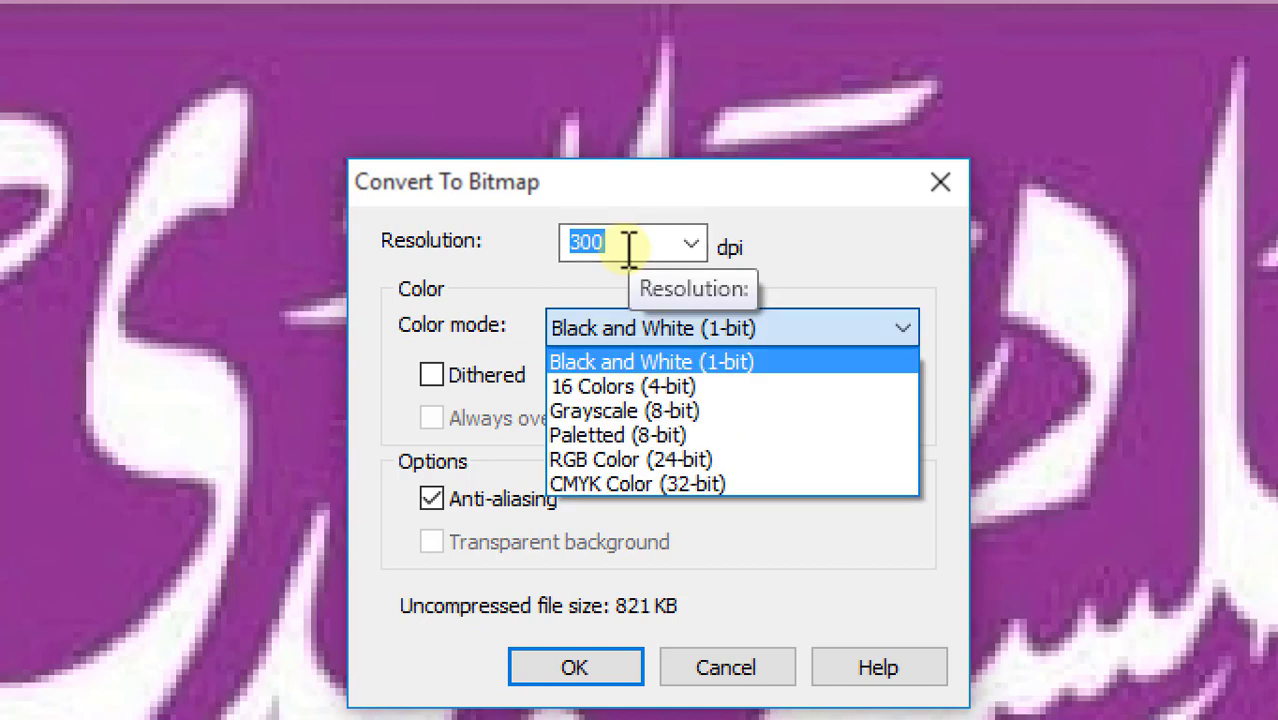
key("Escape")
key("shift+Tab")
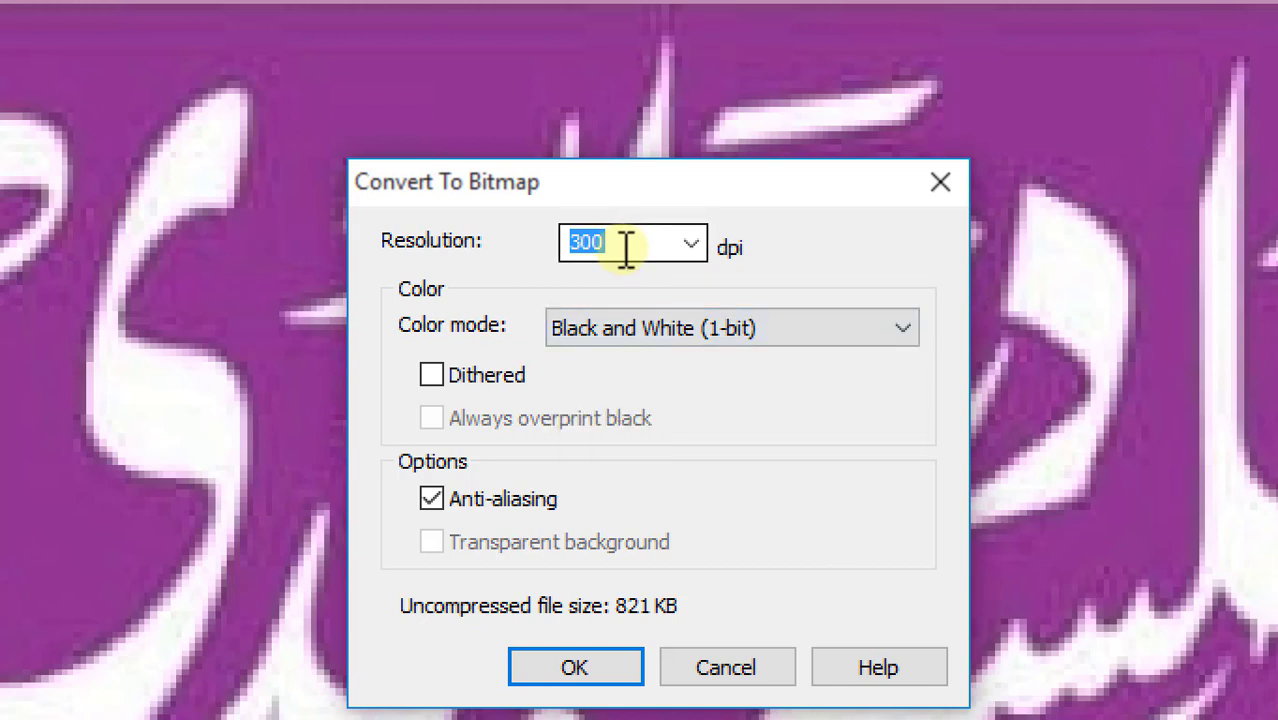
key("Tab")
key("alt+Down")
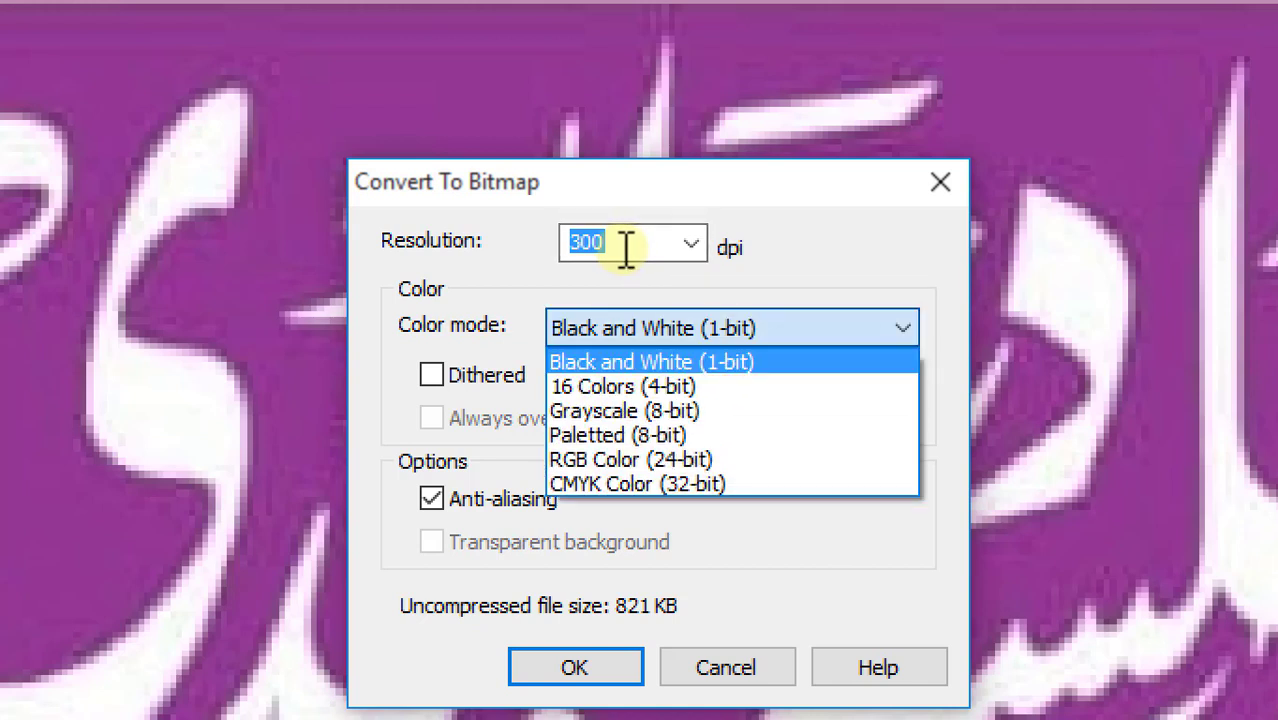
key("Escape")
key("shift+Tab")
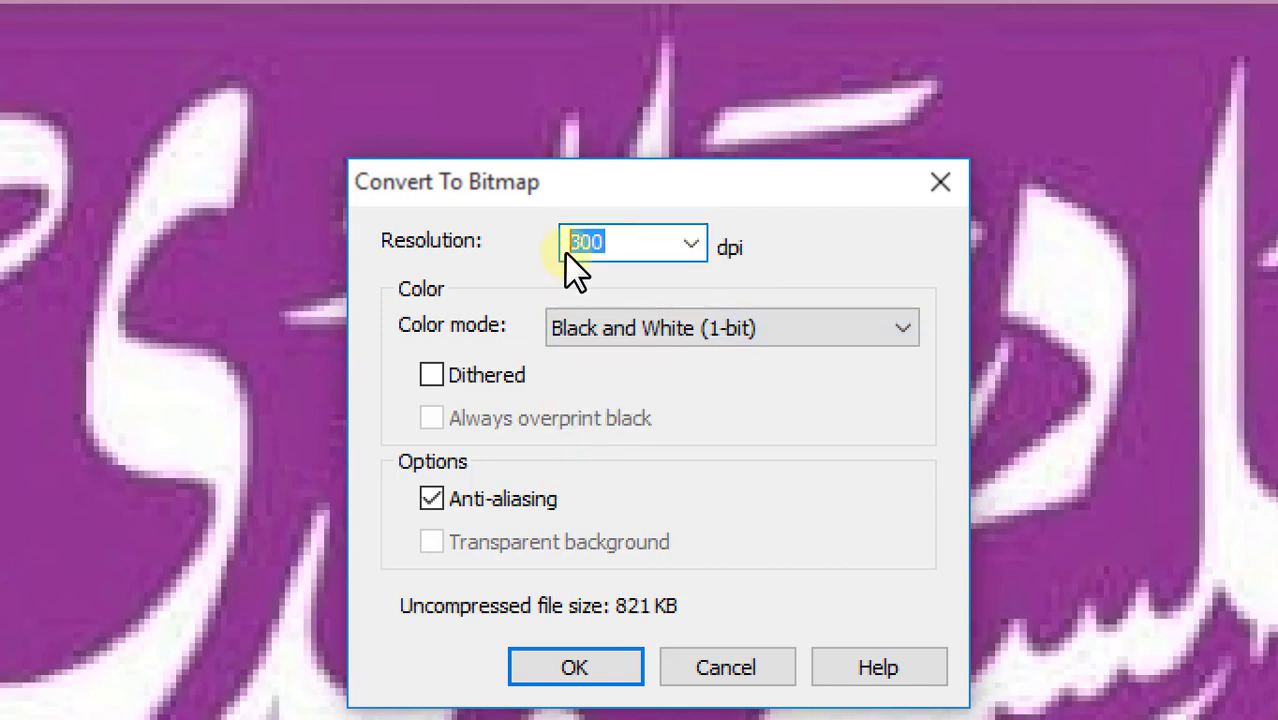
type("800")
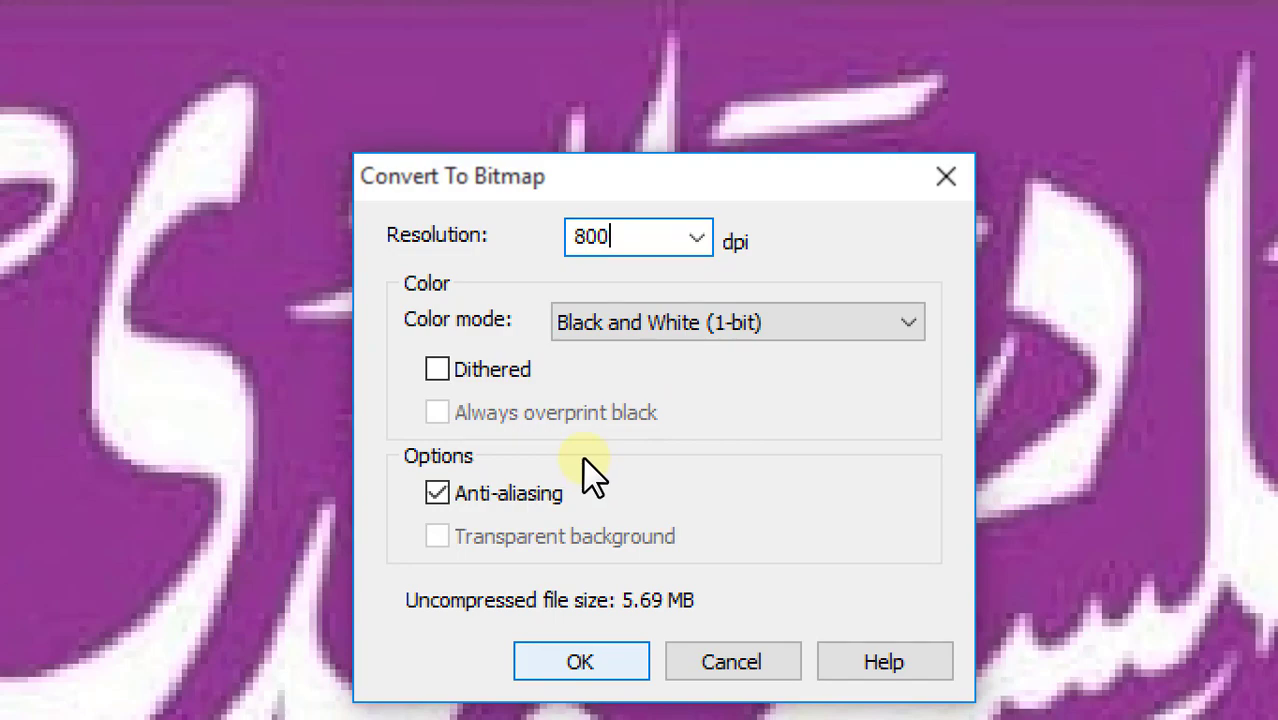
key("Return")
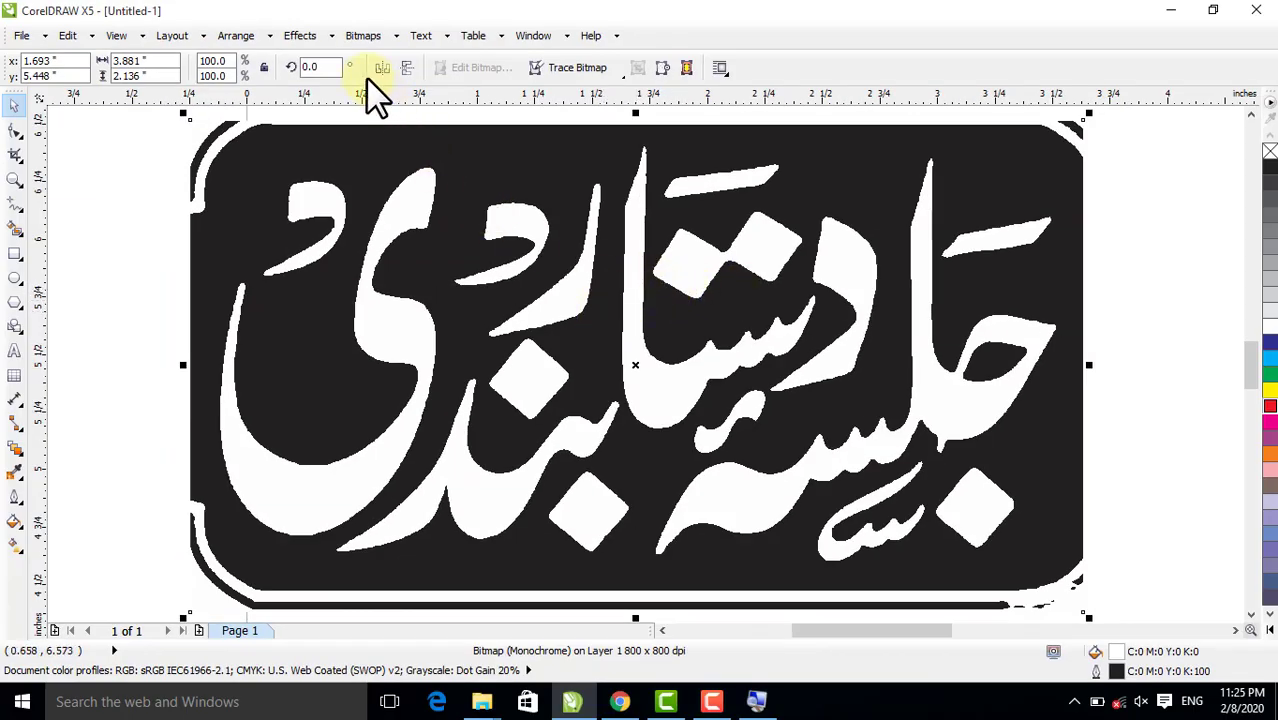
Outline-trace the monochrome title as a High Quality Image, reducing the bitmap and accepting the default PowerTRACE settings
left_click(368, 38)
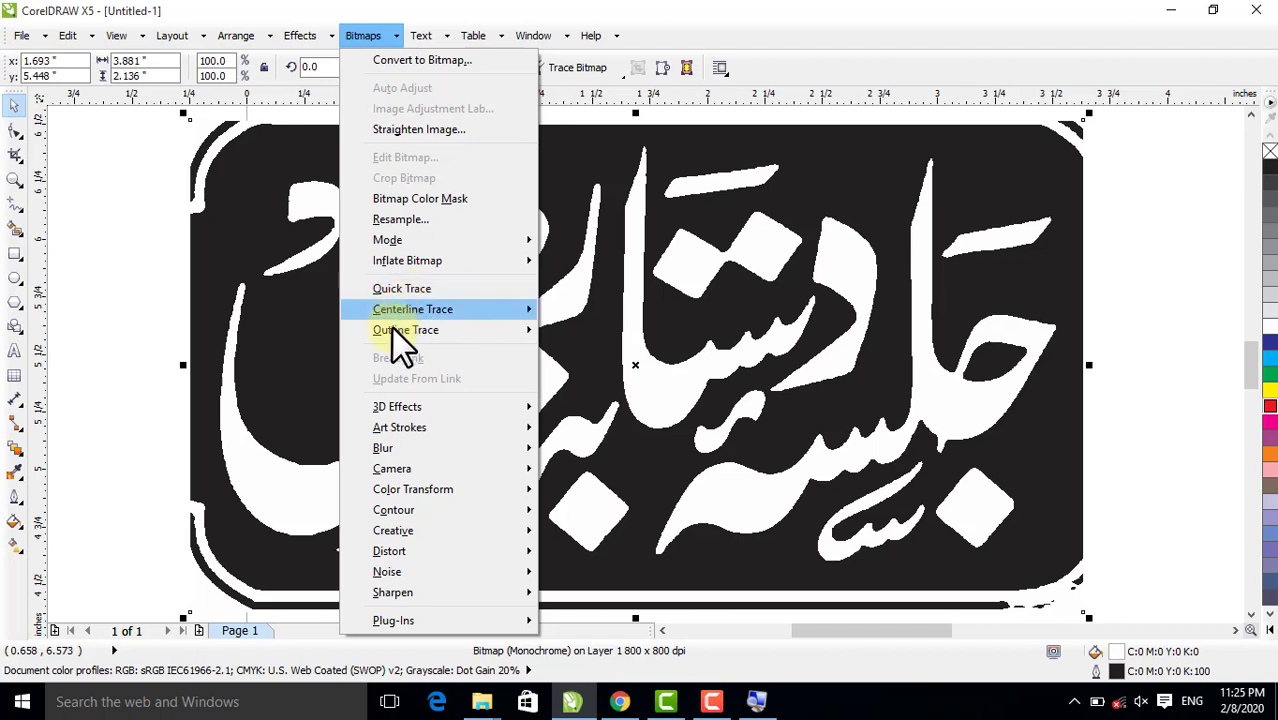
mouse_move(412, 338)
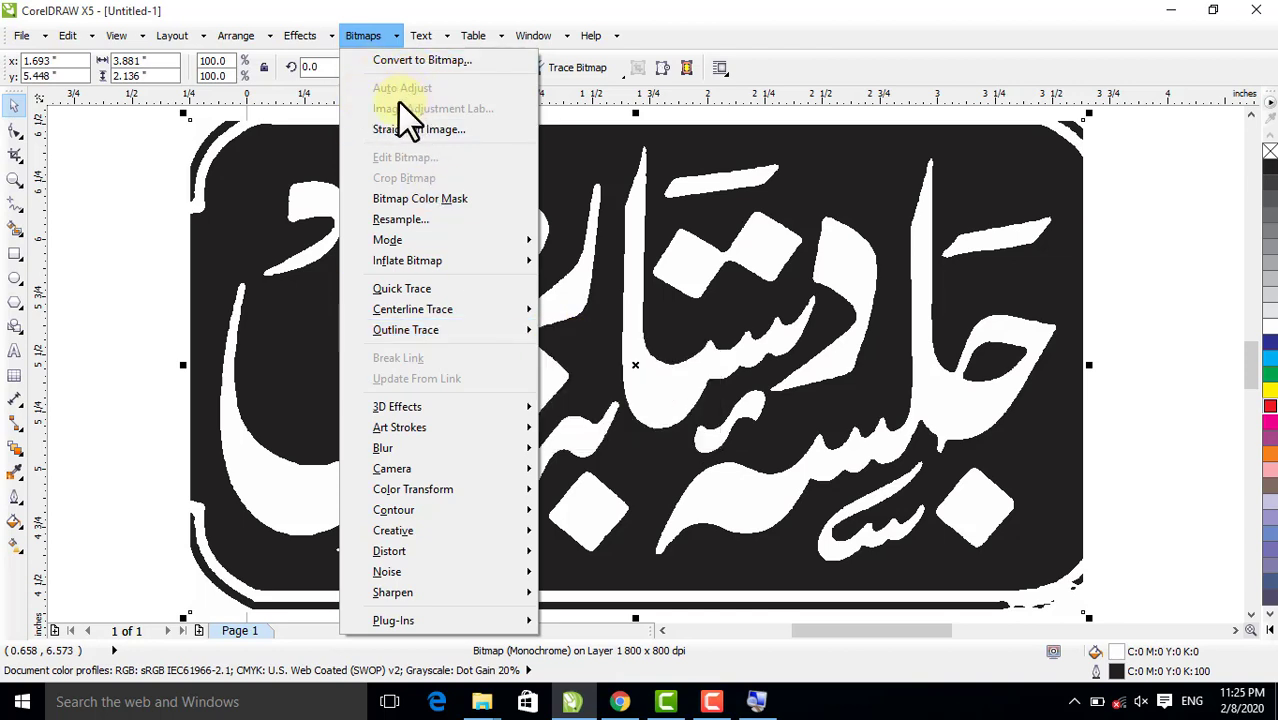
mouse_move(450, 330)
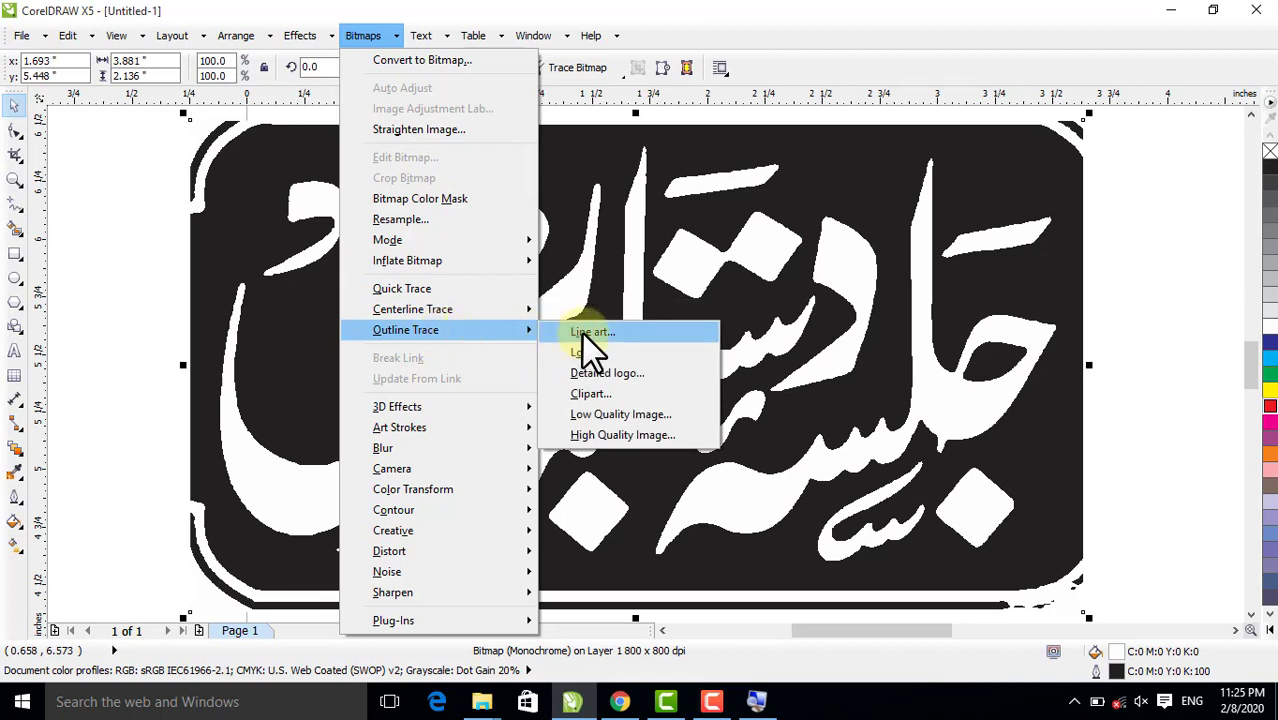
left_click(606, 438)
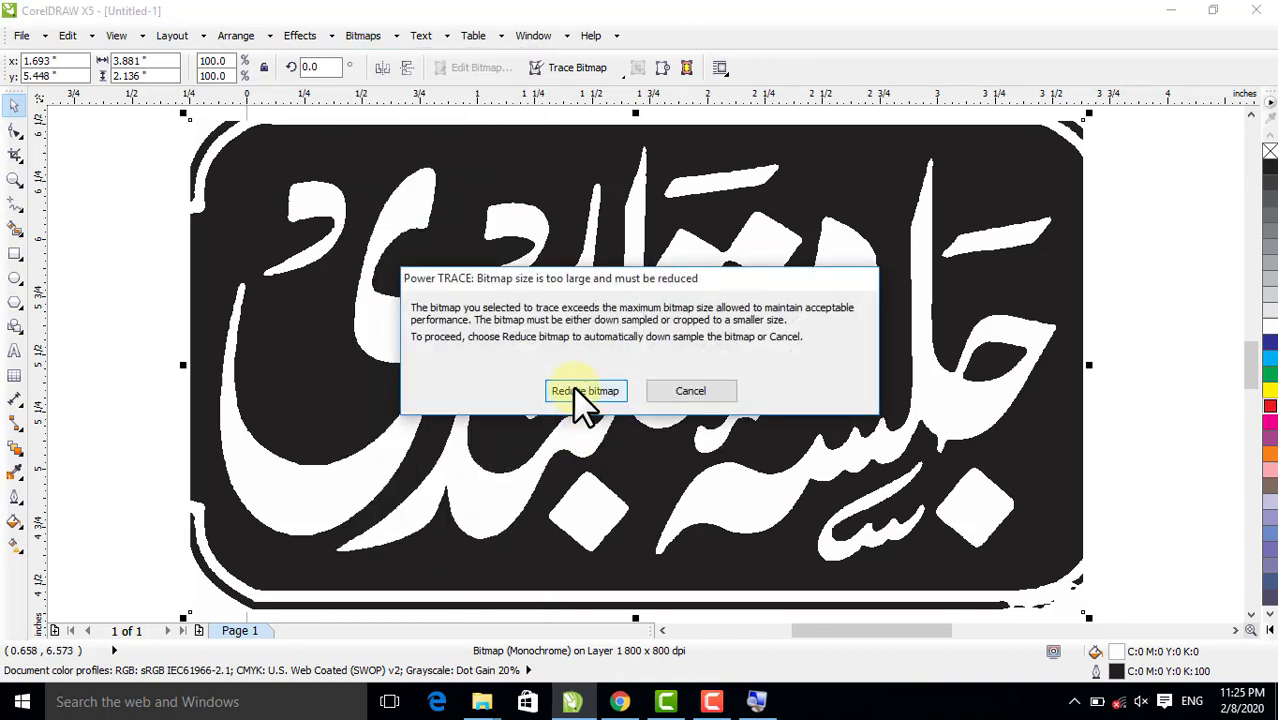
left_click(584, 391)
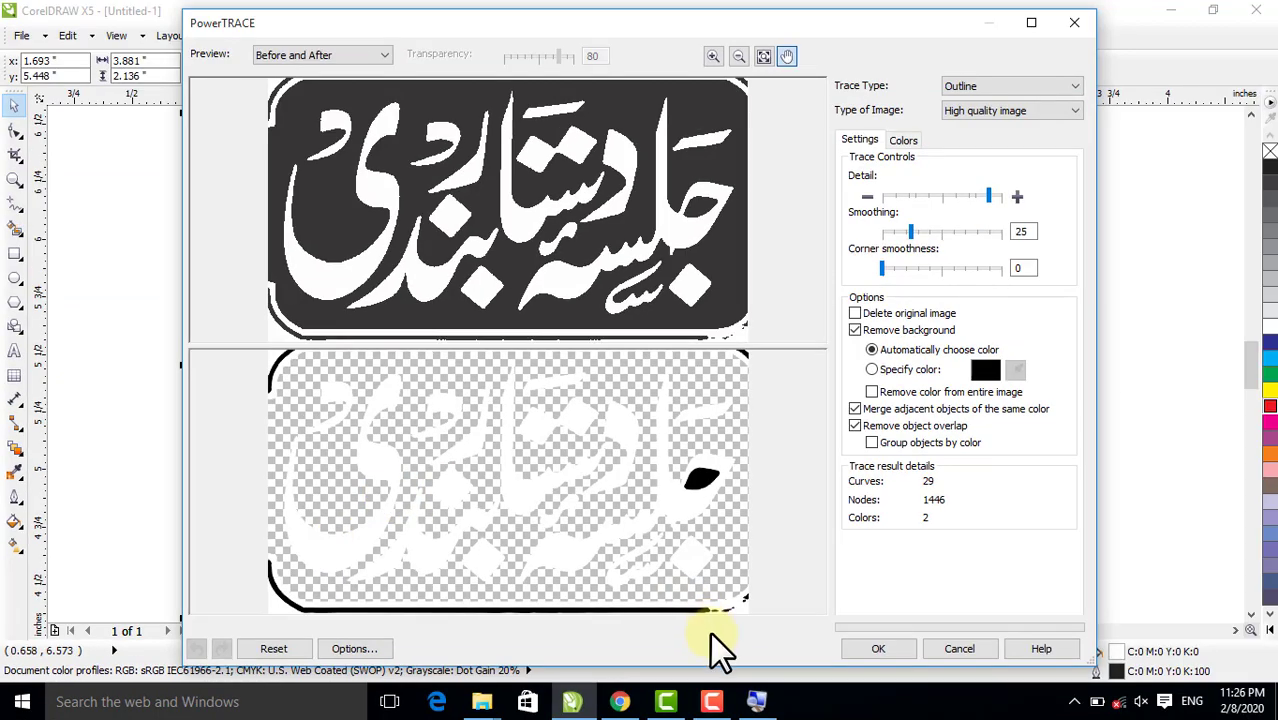
left_click(884, 648)
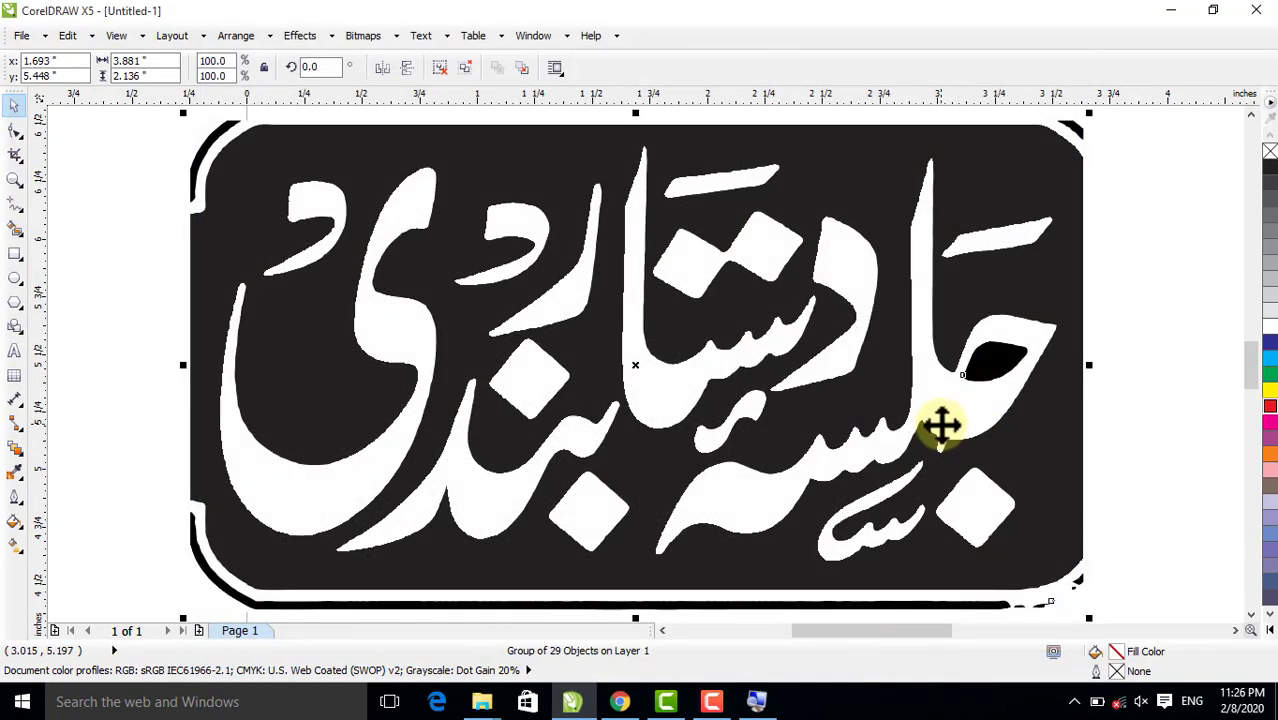
Move the monochrome bitmap away from the traced title and delete it, keeping only the traced vector group
scroll(930, 432, "down", 2)
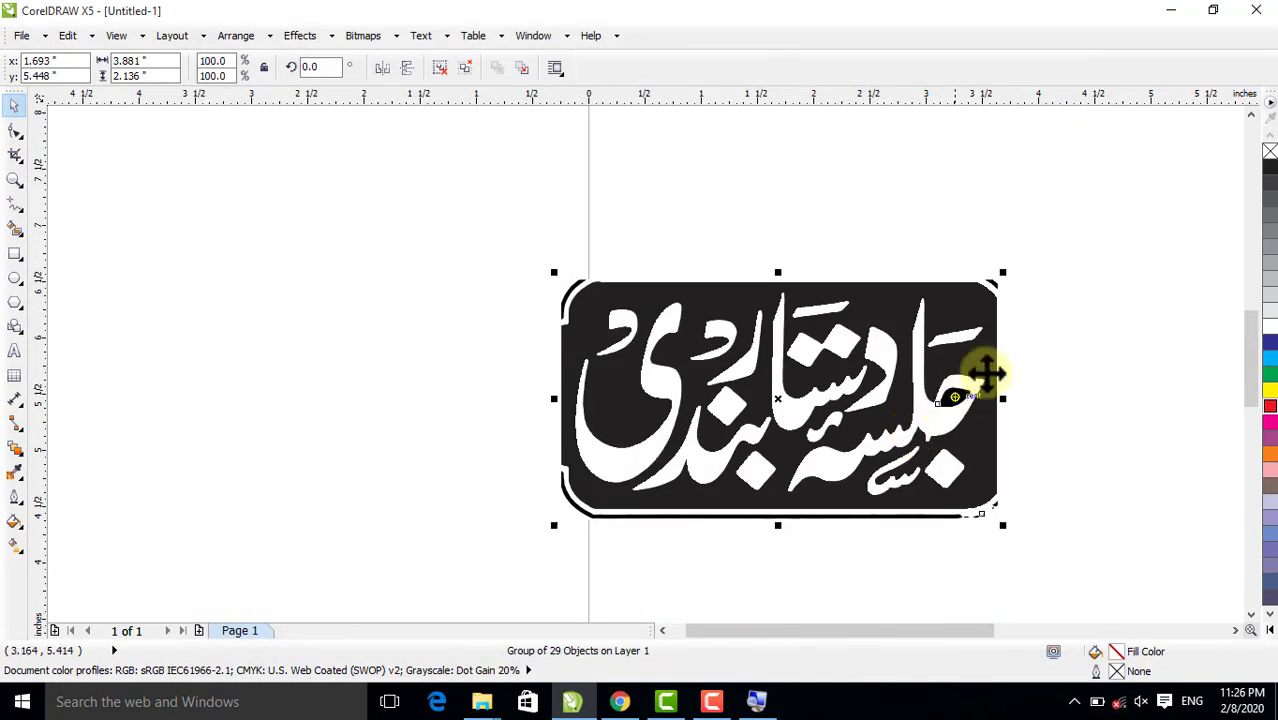
left_click(1078, 357)
left_click_drag(880, 301, 265, 194)
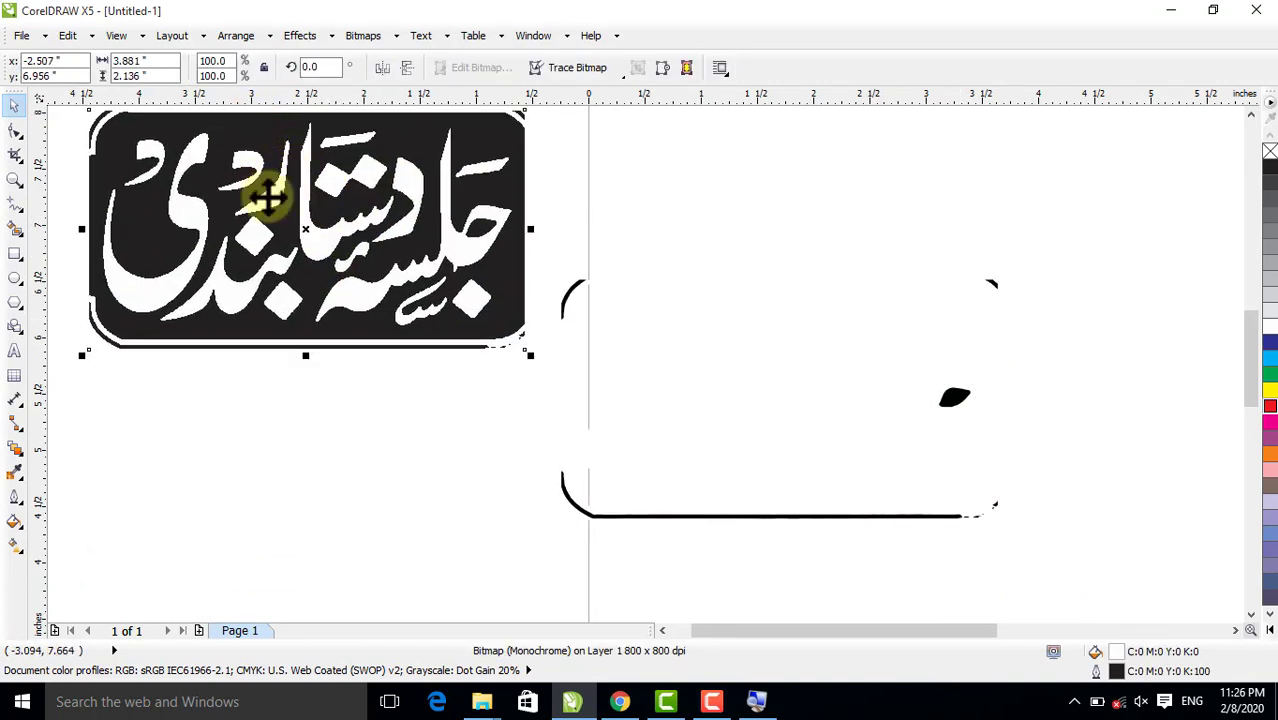
key("ctrl+z")
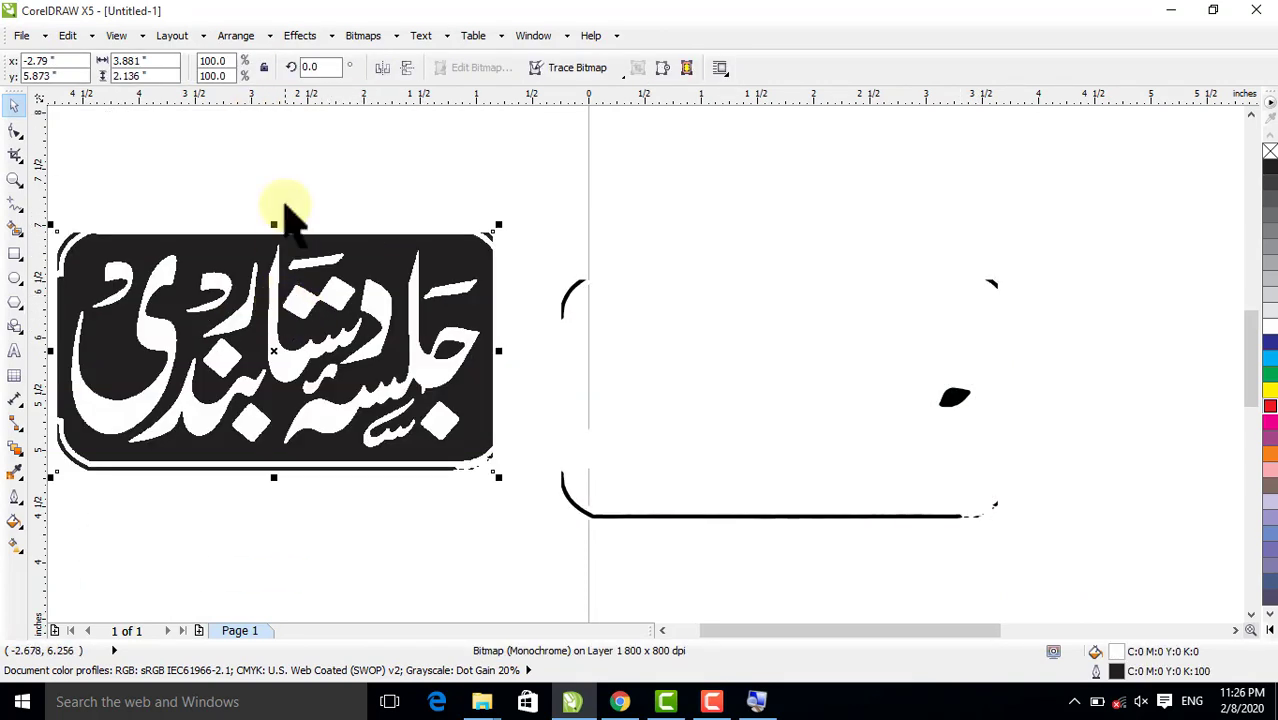
left_click(240, 42)
left_click(167, 178)
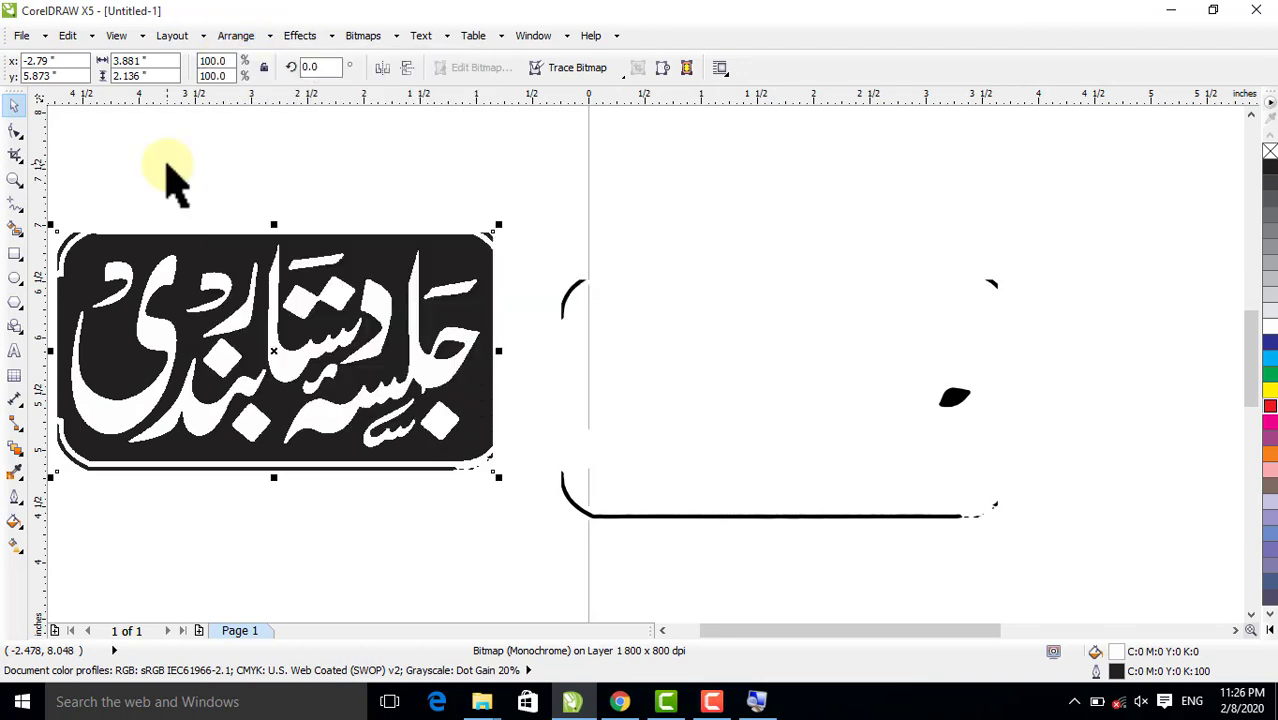
left_click_drag(236, 282, 243, 319)
key("Delete")
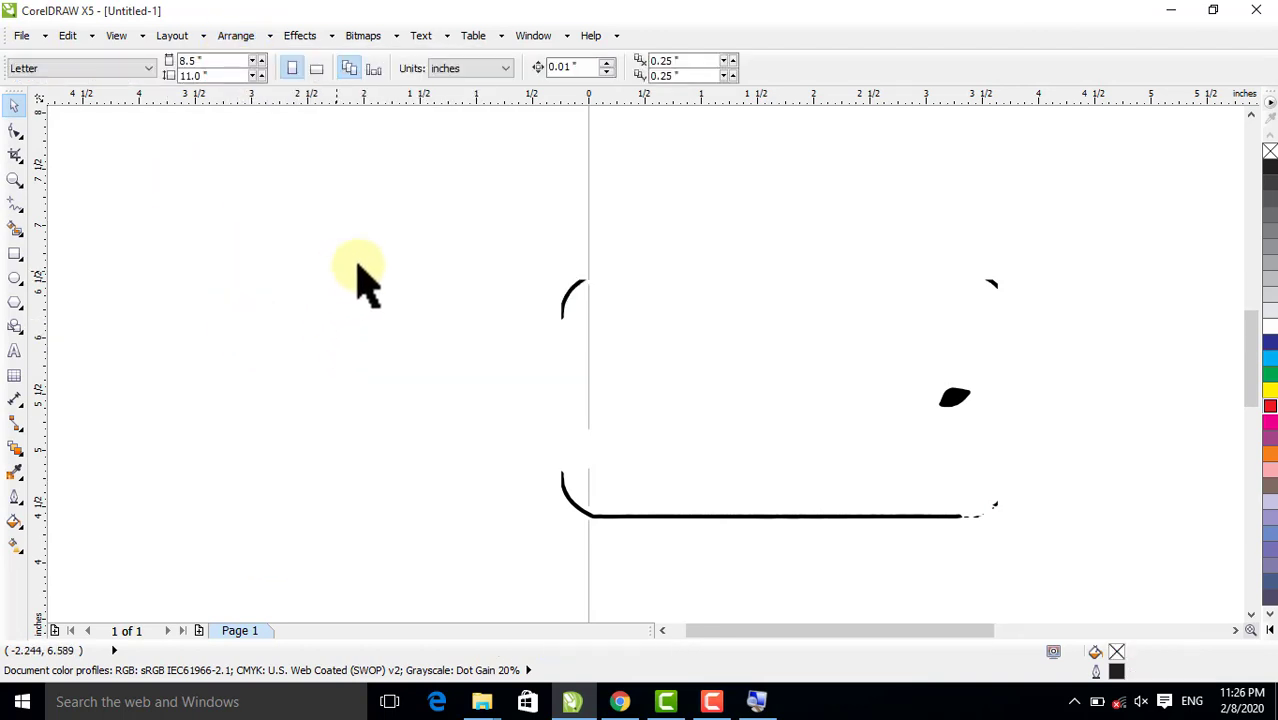
Draw a rectangle about 6.75 by 3.53 inches around the traced title and fill it with yellow
left_click(18, 255)
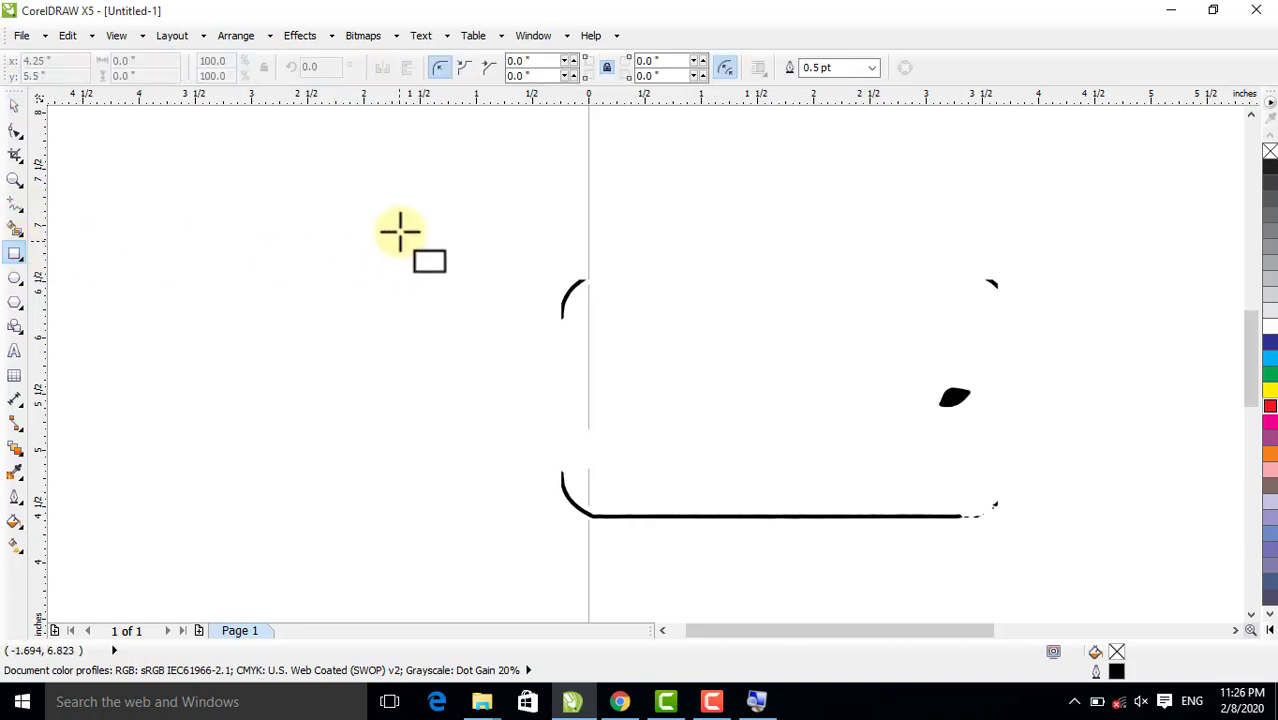
left_click_drag(384, 186, 1144, 583)
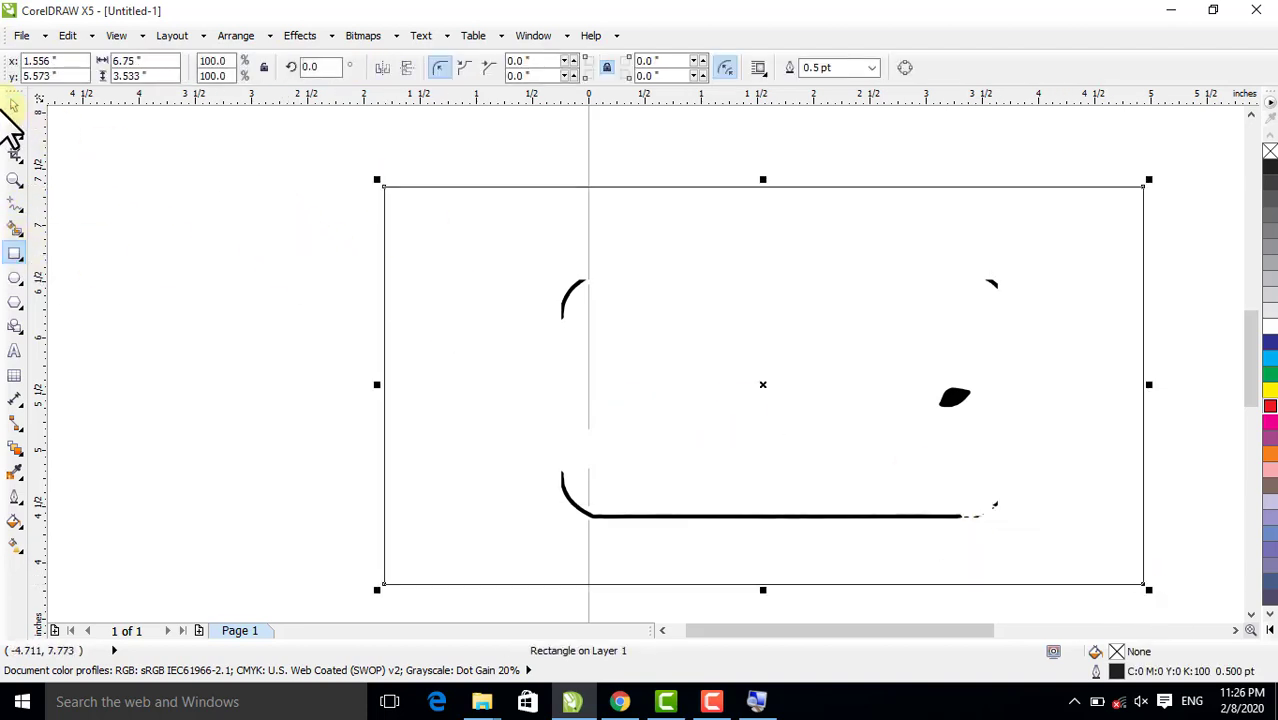
left_click(14, 106)
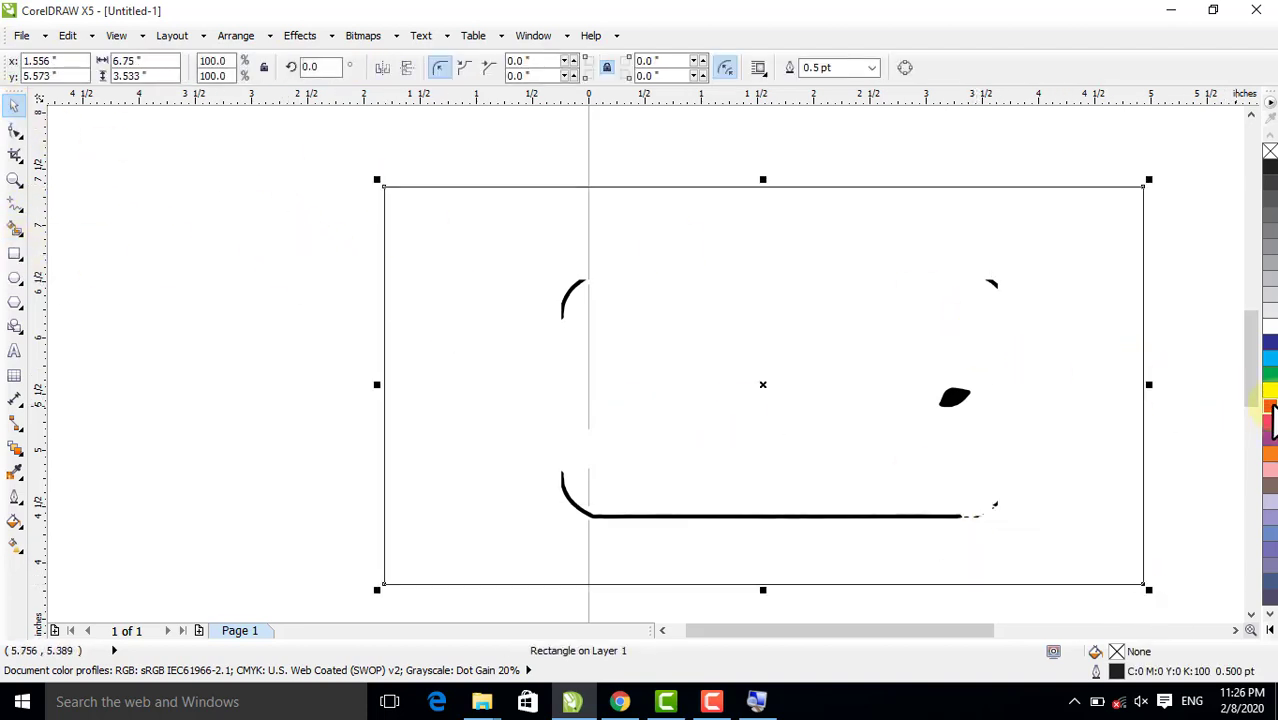
left_click(1269, 392)
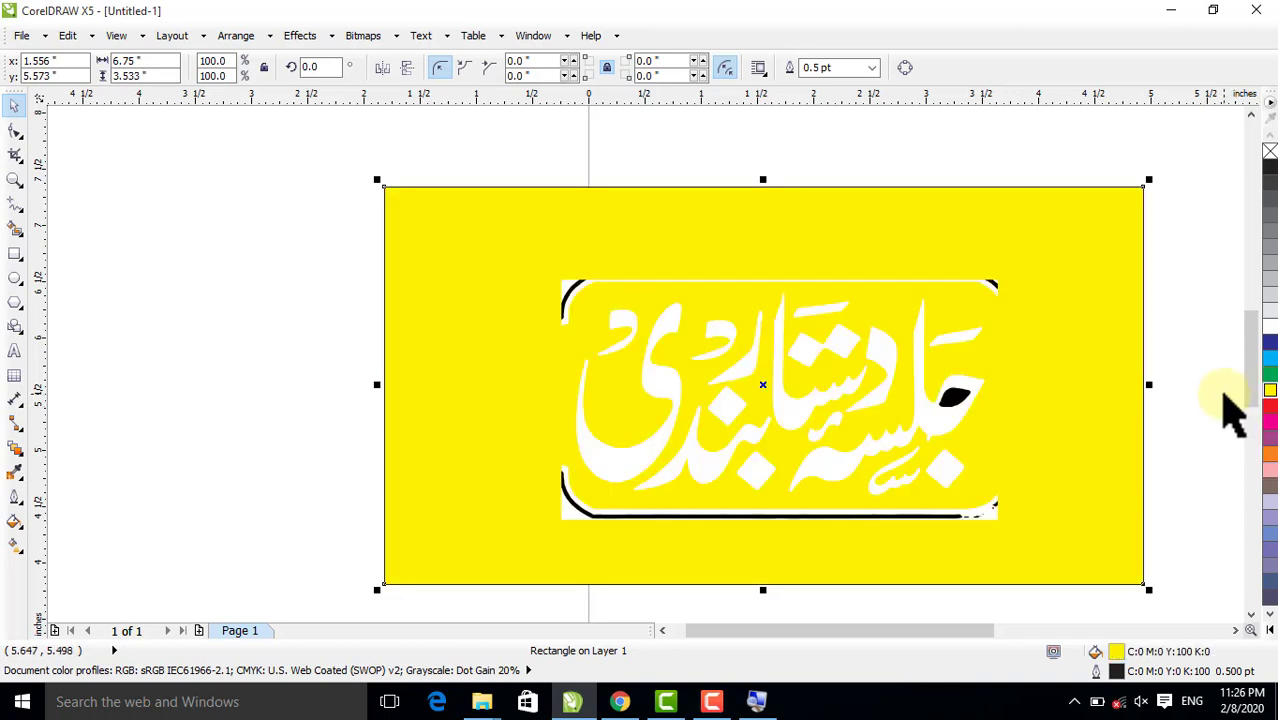
Try an orange fill on the background rectangle and settle on dark blue (C100 M100 Y0 K0)
left_click(318, 322)
left_click(496, 334)
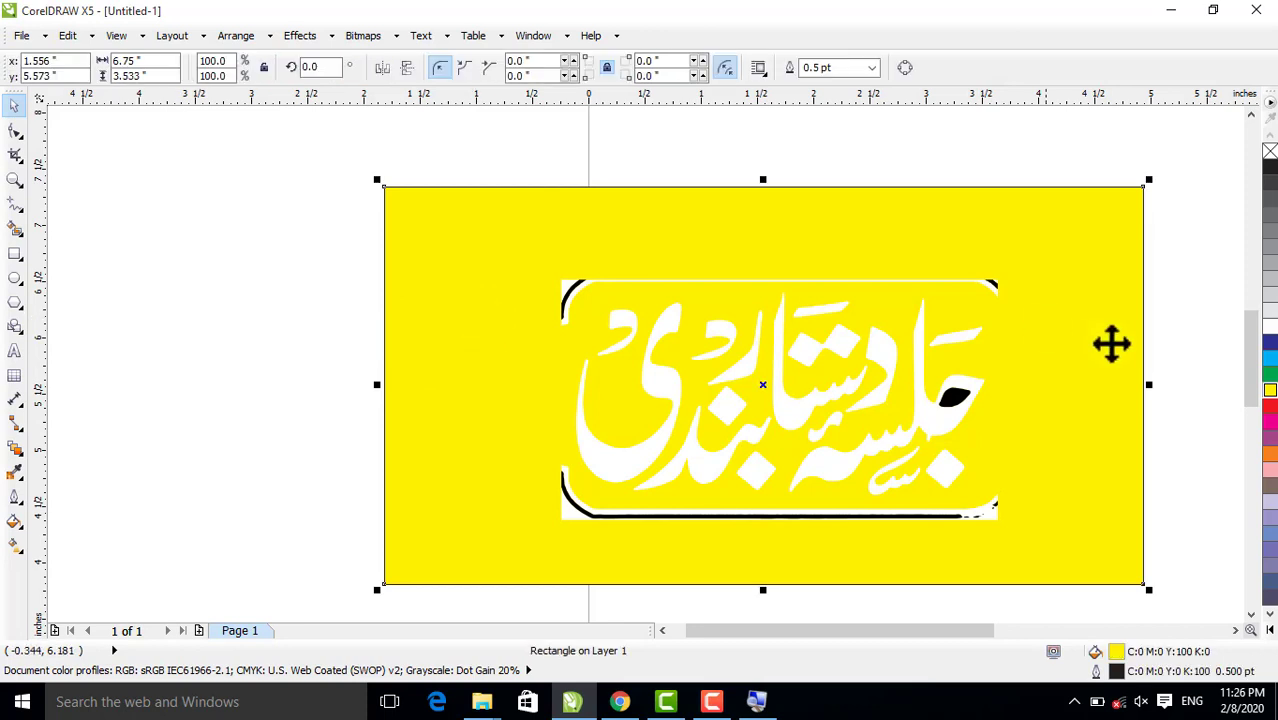
left_click(1269, 456)
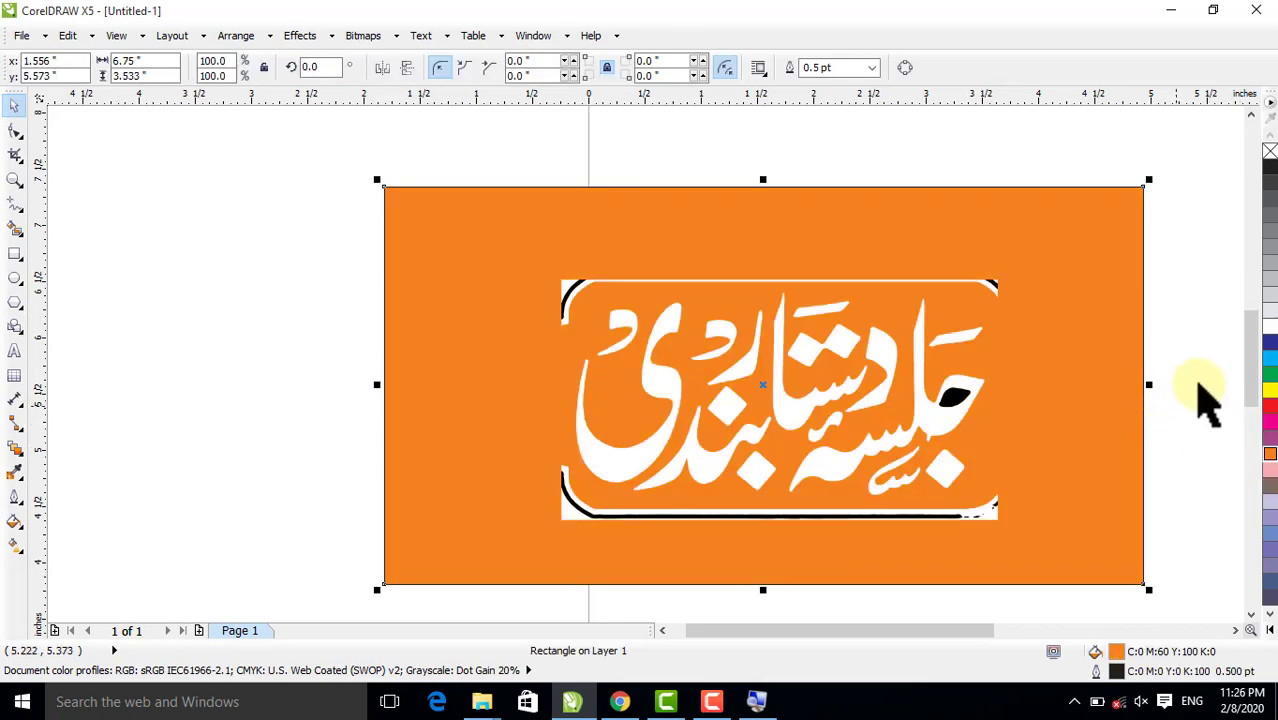
left_click(1269, 343)
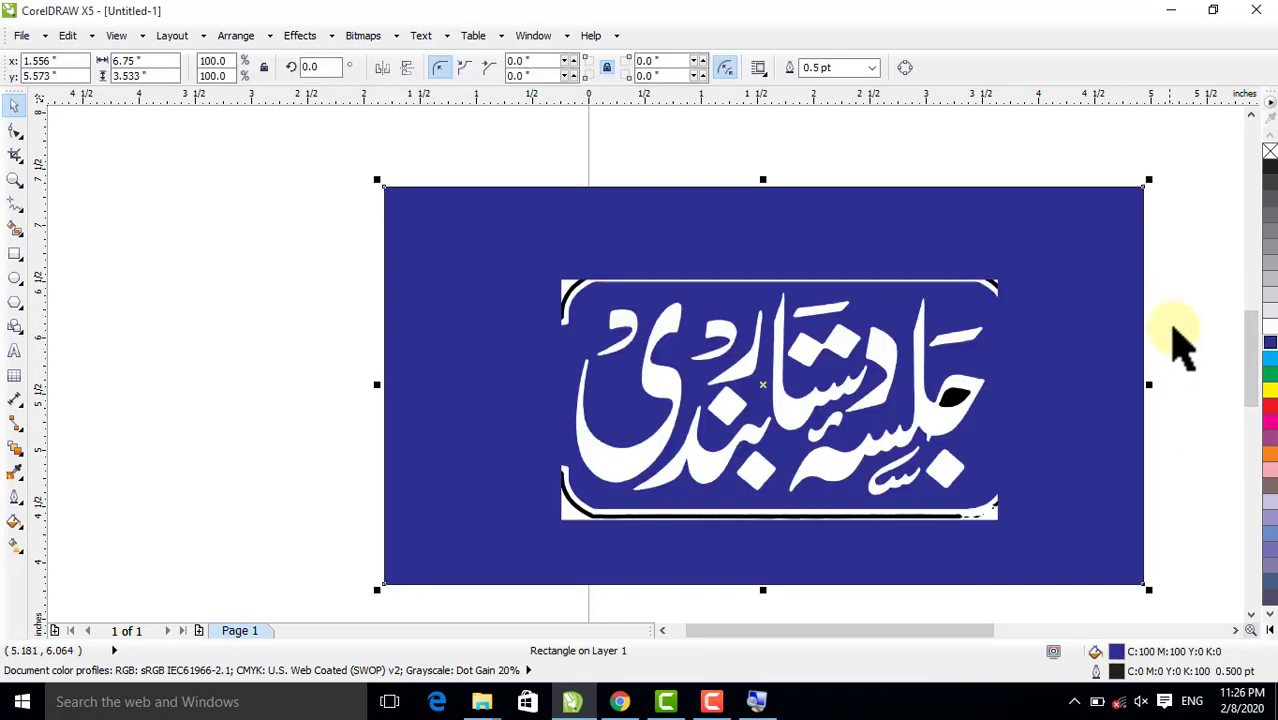
key("shift+F2")
left_click(1158, 314)
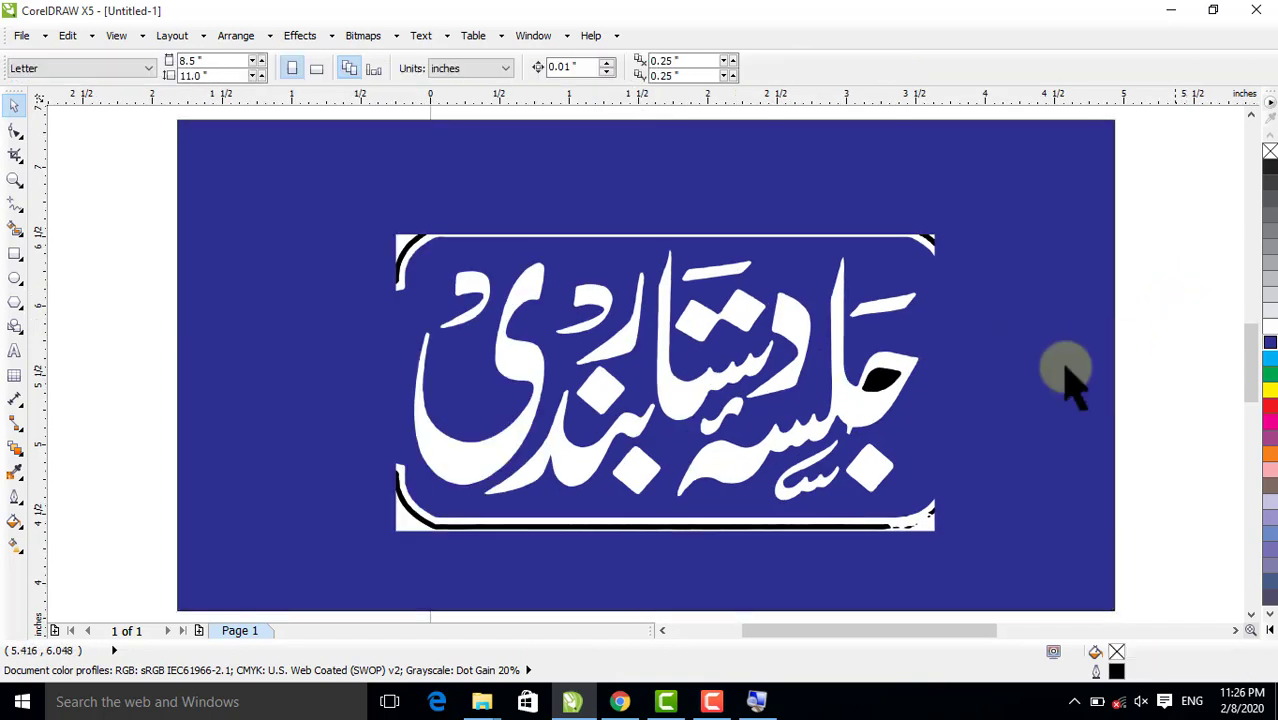
Delete the traced title group from the blue background and undo the deletion
left_click(884, 412)
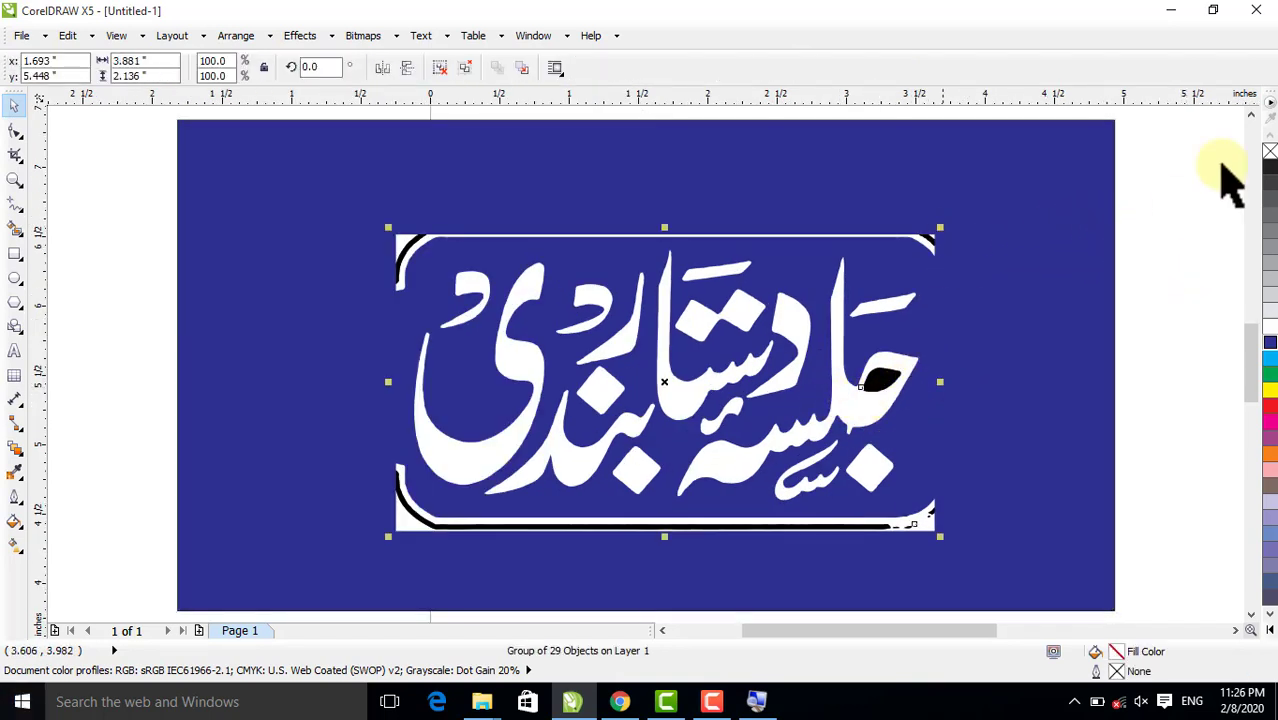
left_click_drag(1167, 192, 337, 274)
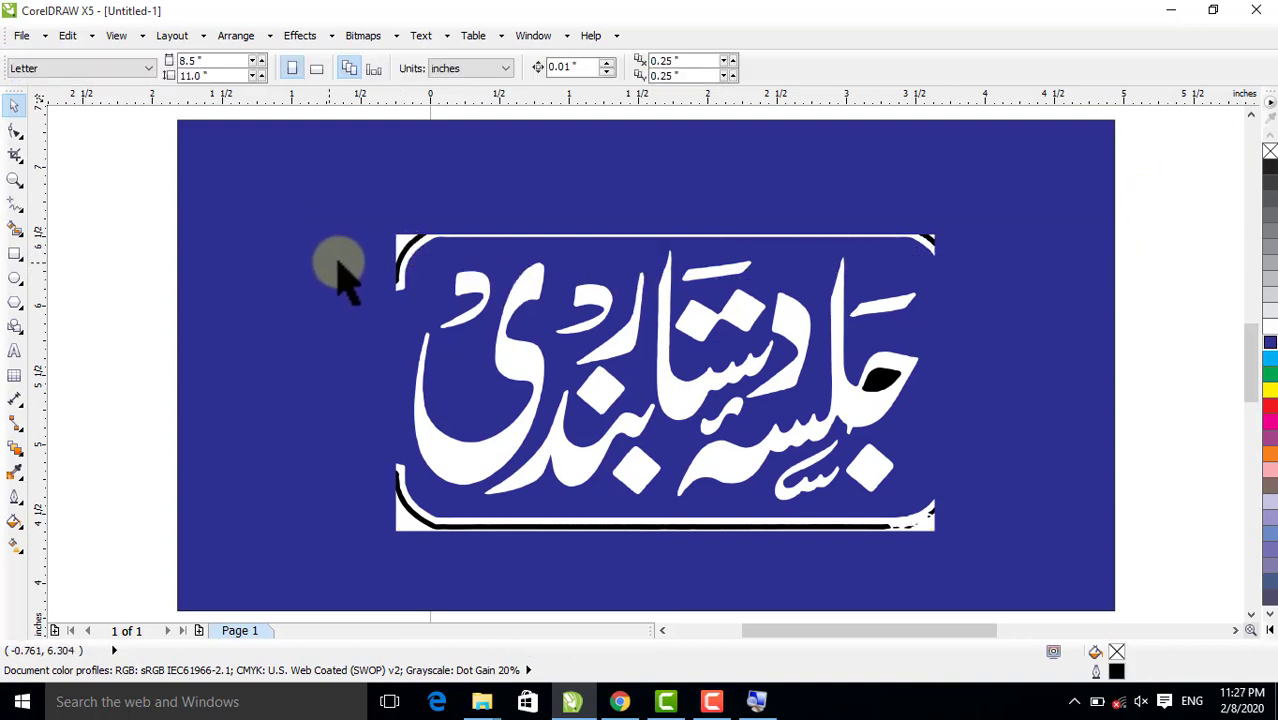
left_click(815, 240)
key("Delete")
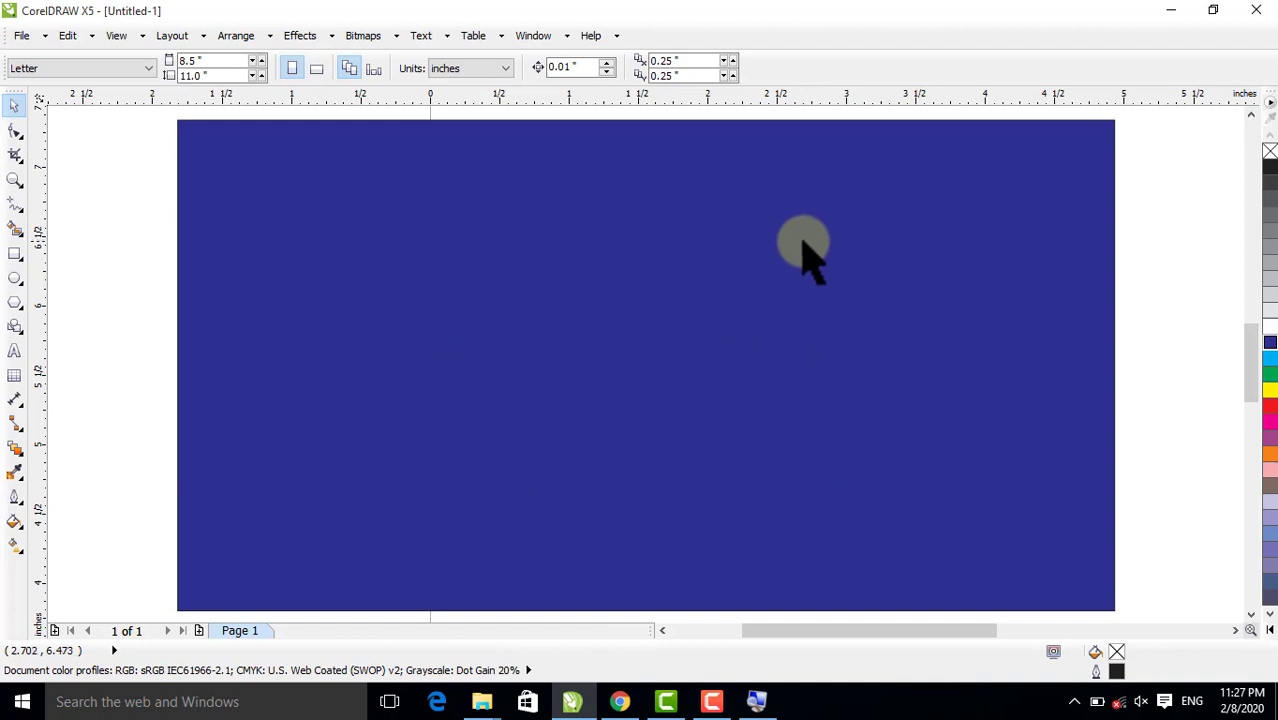
key("ctrl+z")
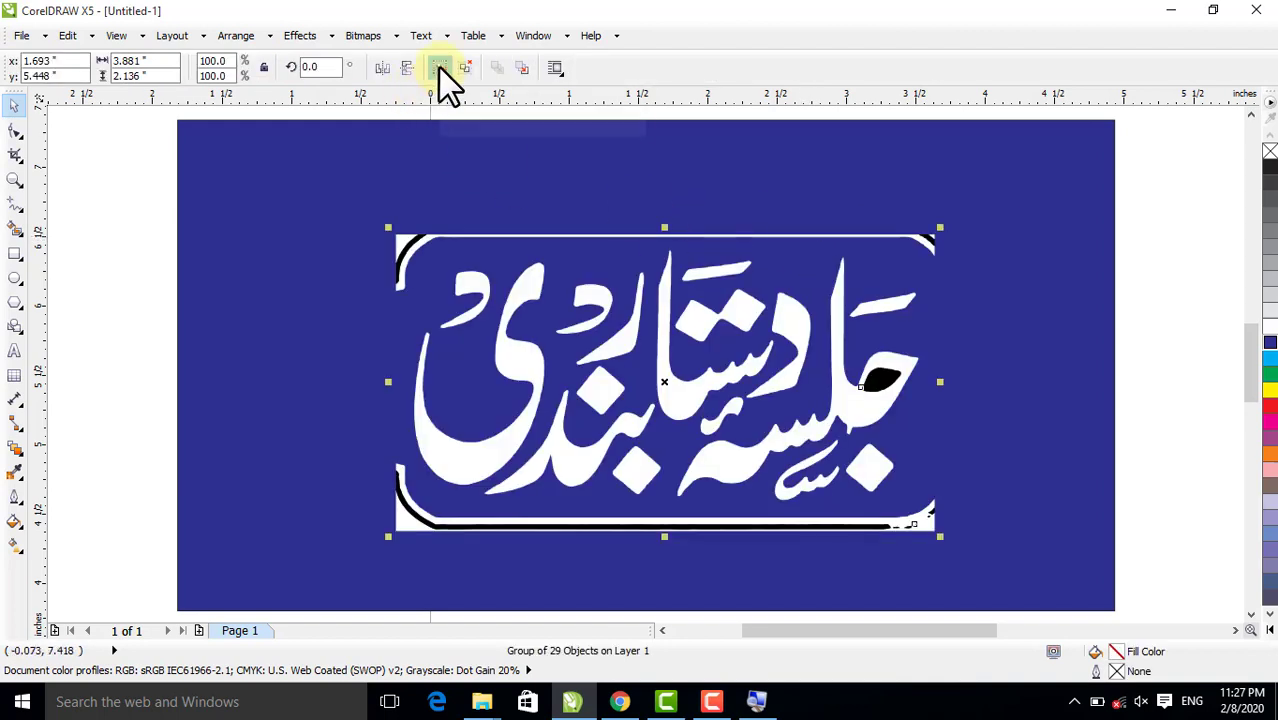
Delete the leftover frame line and the two corner fragments along the upper edge of the ungrouped traced title
left_click(103, 208)
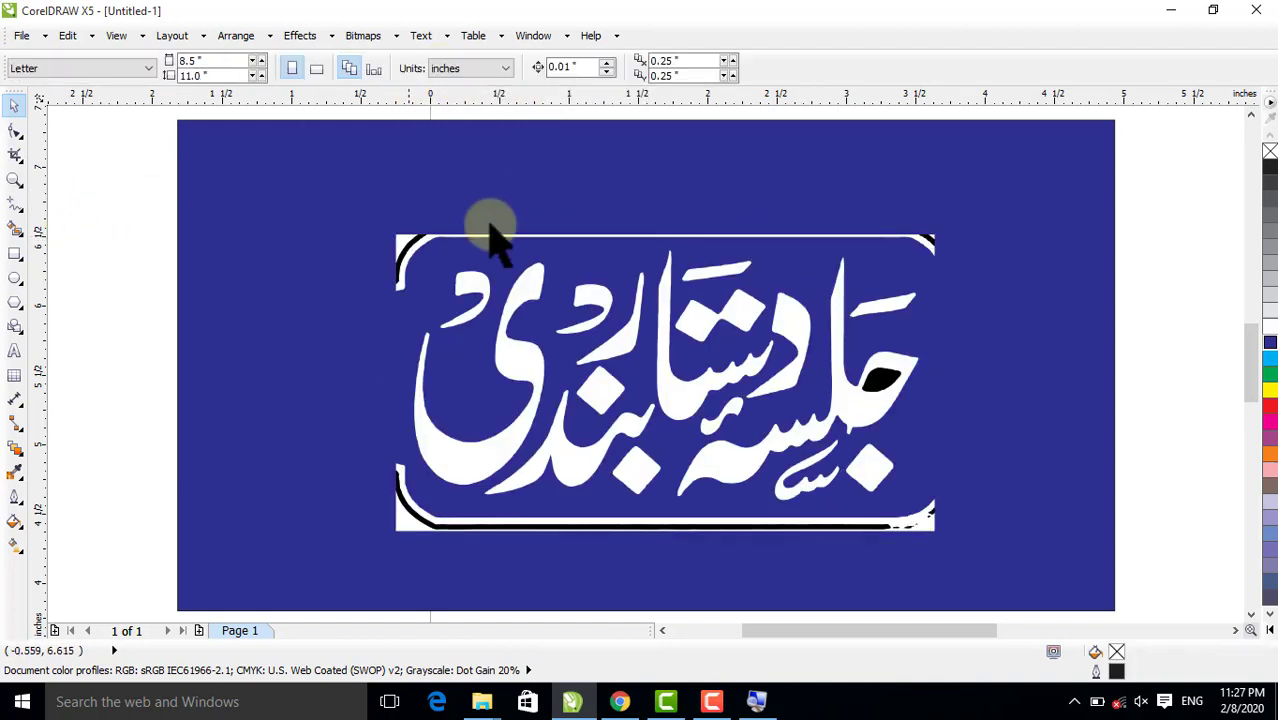
left_click(420, 255)
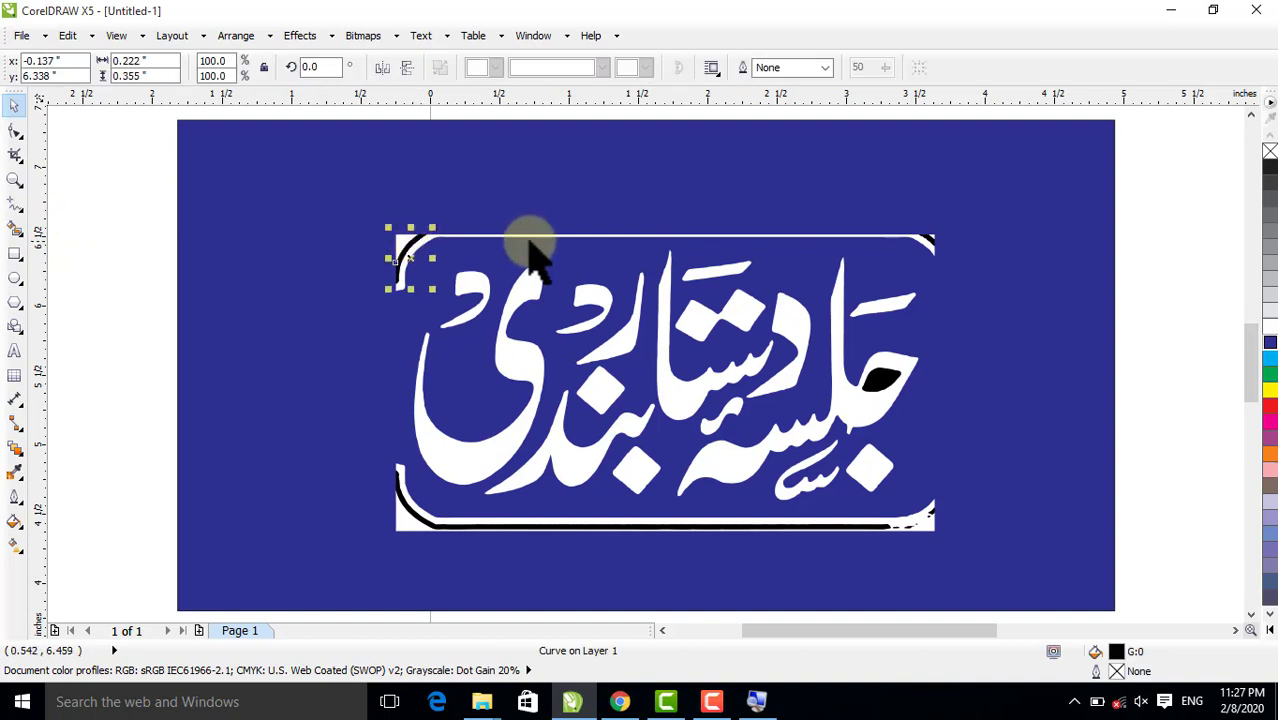
key("Escape")
left_click(493, 240)
key("Delete")
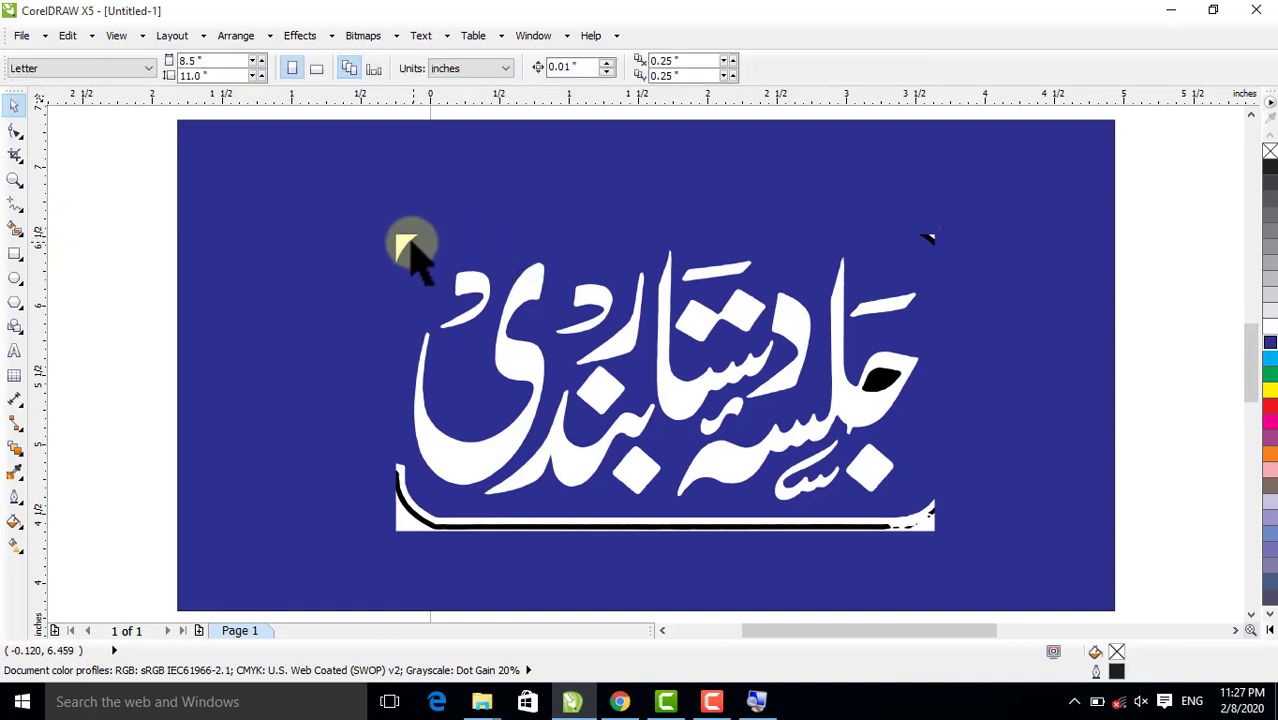
left_click(413, 278)
key("Delete")
left_click_drag(1237, 181, 905, 298)
key("Delete")
Delete the remaining frame pieces below the lettering and the black shape inside the rightmost letter
left_click_drag(1130, 485, 787, 556)
key("Delete")
left_click(785, 538)
key("Delete")
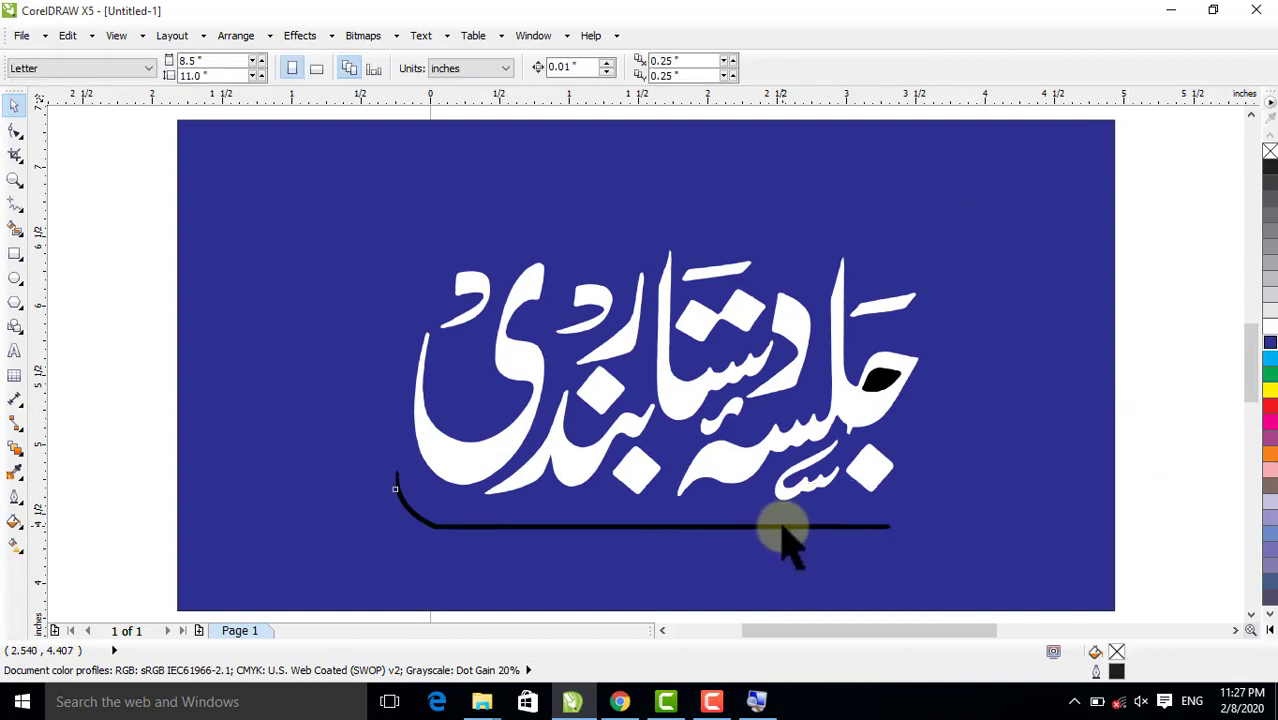
left_click(783, 536)
key("Delete")
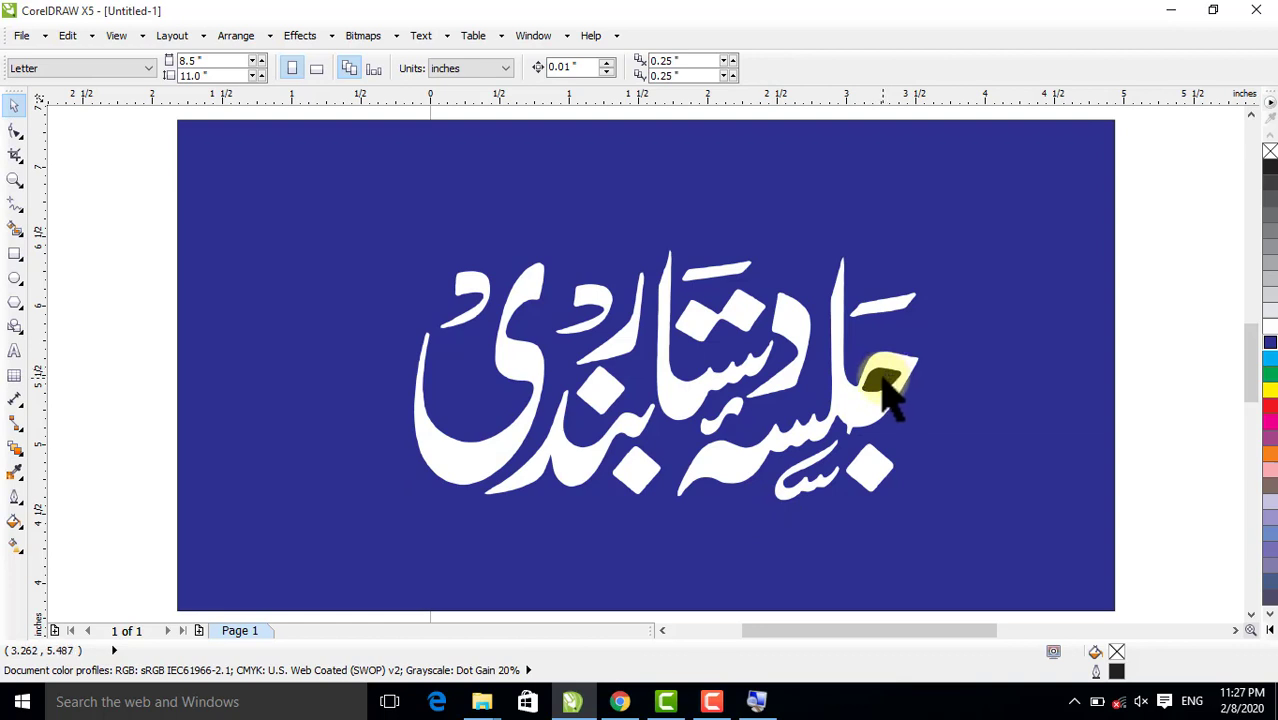
left_click(884, 383)
key("Delete")
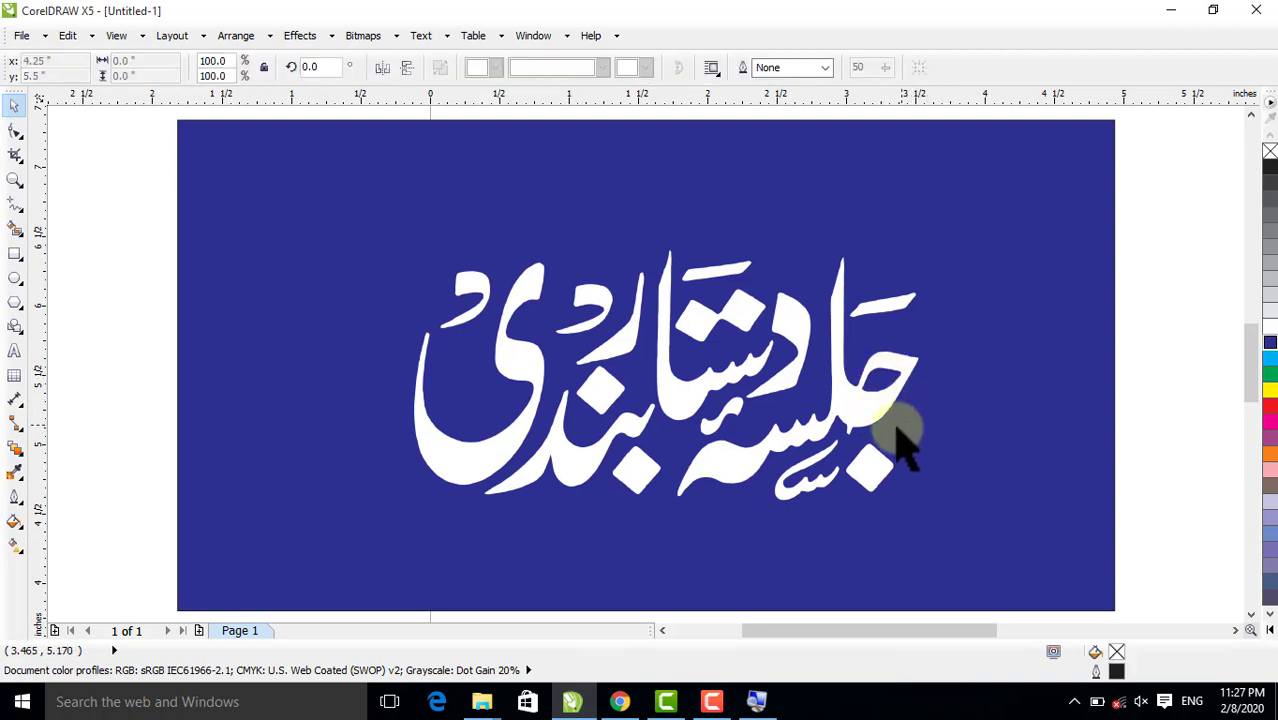
Group the 16 lettering shapes and move the group up and to the left on the blue background
left_click_drag(1172, 208, 360, 555)
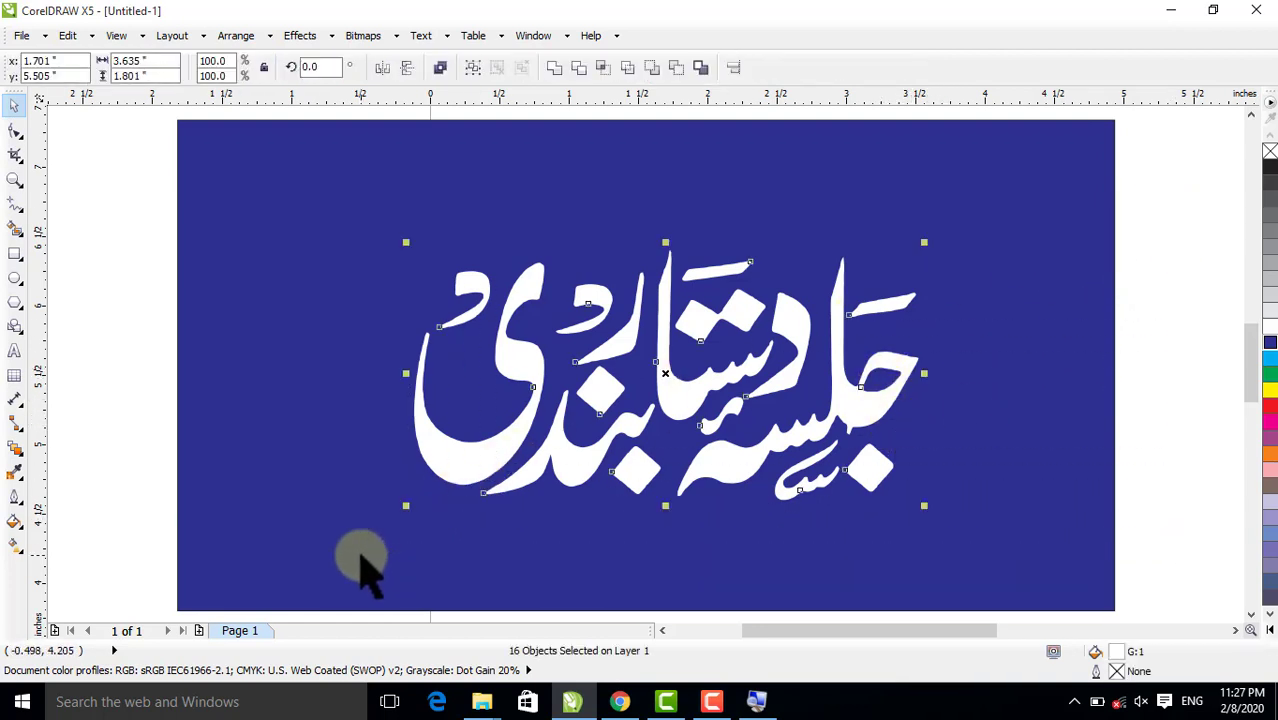
left_click(476, 68)
left_click_drag(679, 399, 601, 366)
Try yellow, orange and cyan fills on the title group, settle on white, and shift it toward the background's centre
left_click(1270, 390)
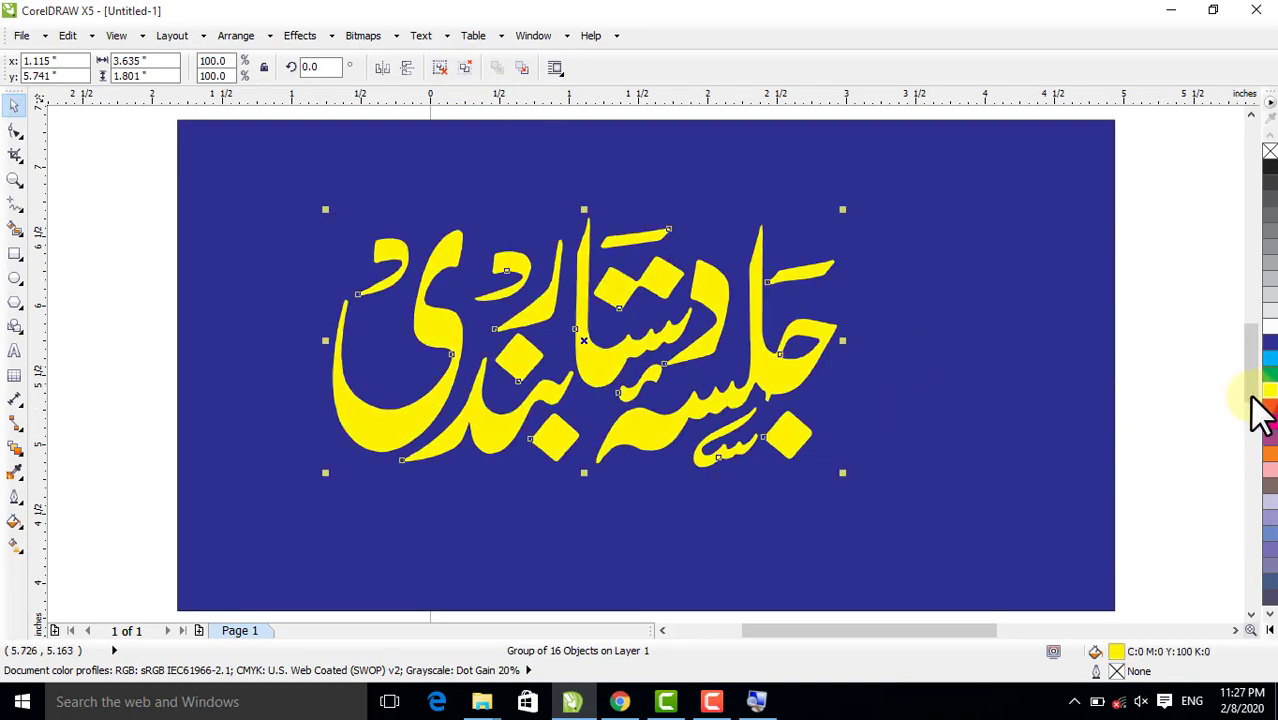
left_click(1268, 455)
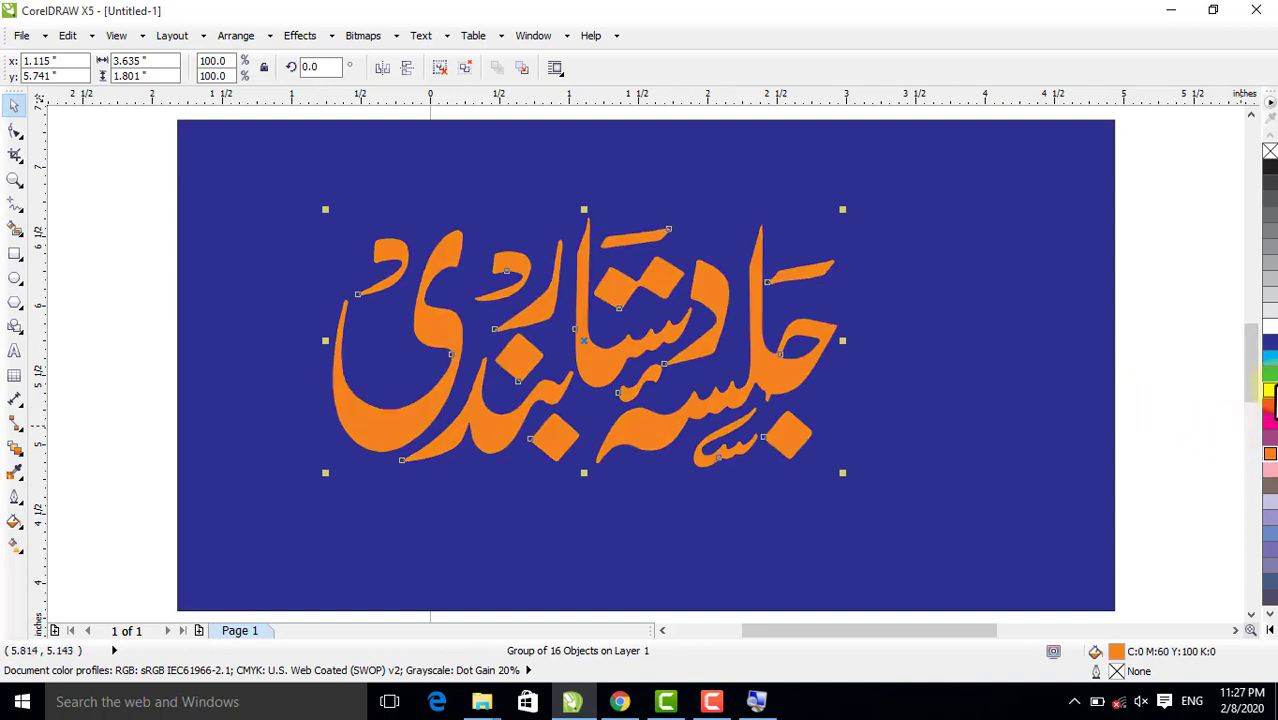
left_click(1267, 372)
left_click(1268, 360)
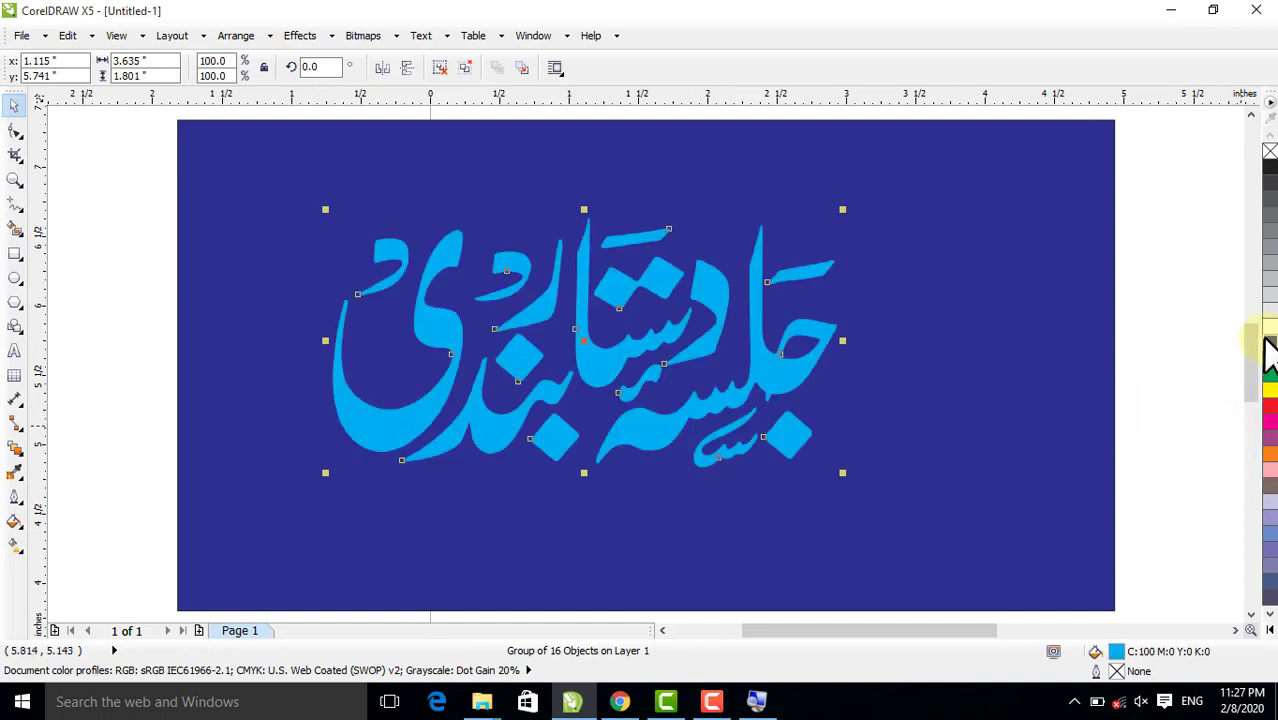
left_click(1269, 342)
left_click(1268, 328)
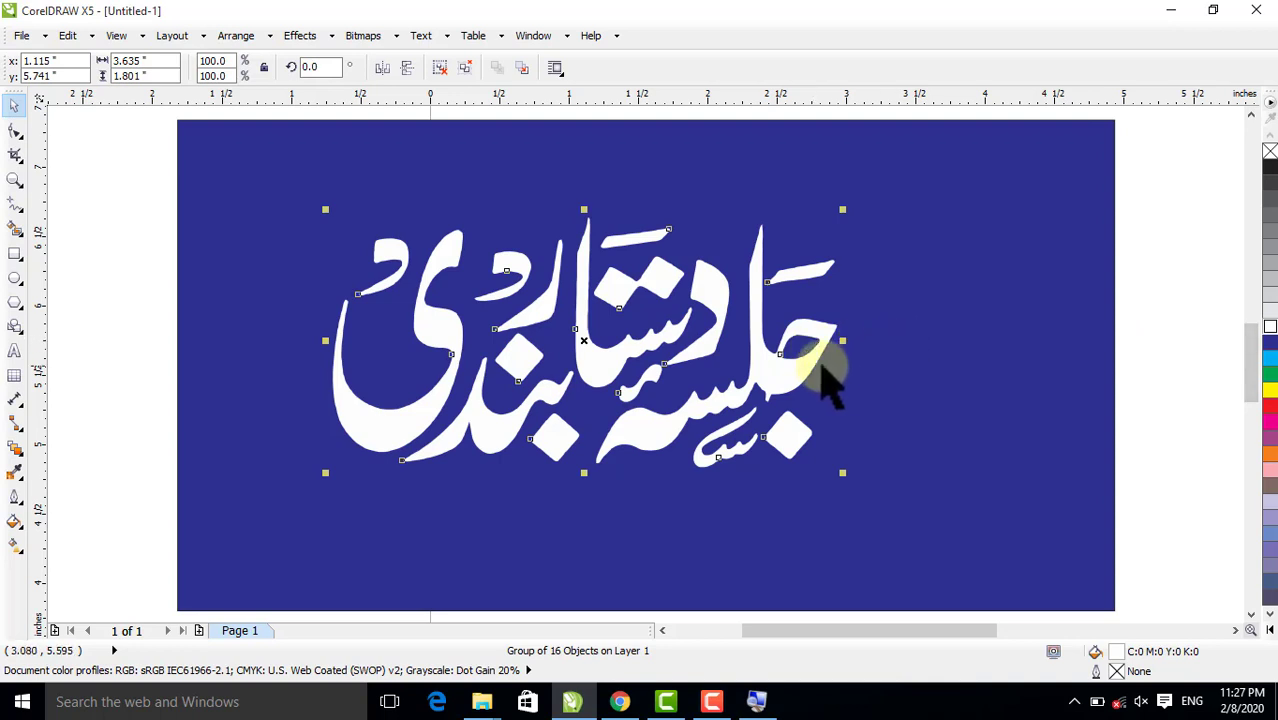
left_click_drag(828, 371, 888, 375)
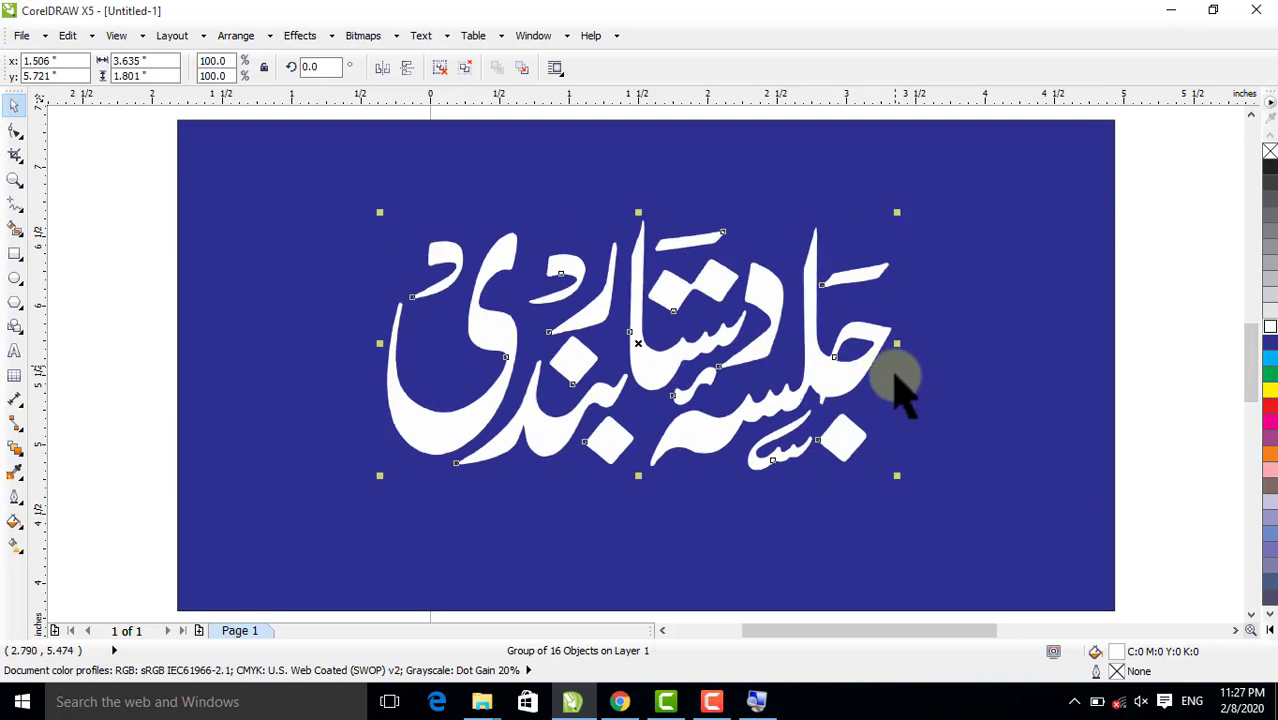
Ungroup the title, try moving the large rightmost lettering shape down and to the right, and regroup all 16 shapes
left_click(238, 35)
left_click(262, 180)
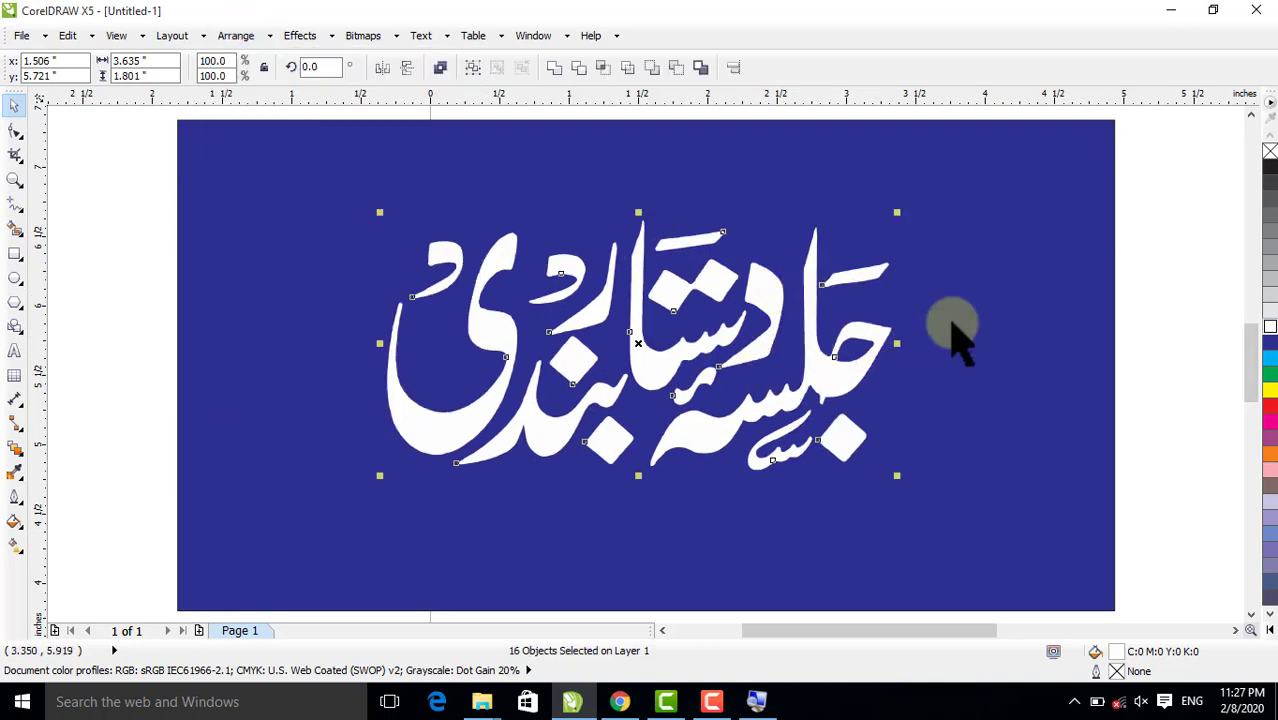
left_click(1010, 384)
left_click(840, 388)
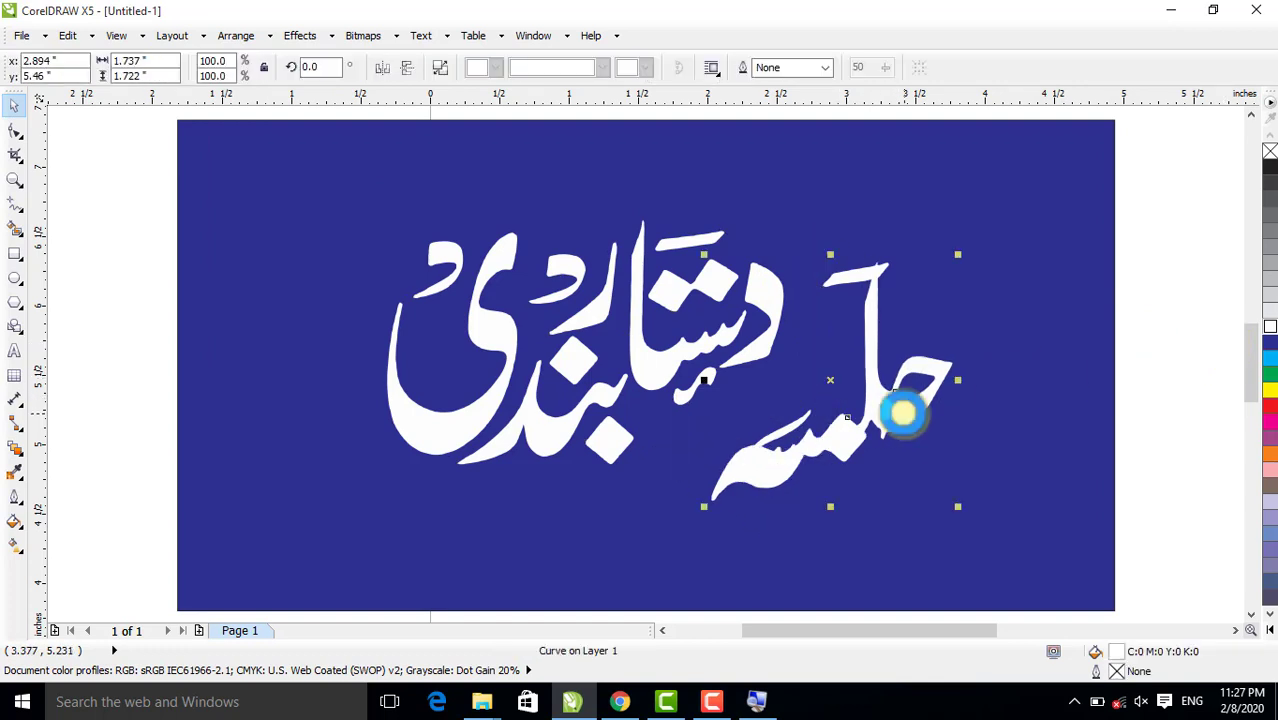
left_click_drag(1182, 158, 278, 590)
key("ctrl+g")
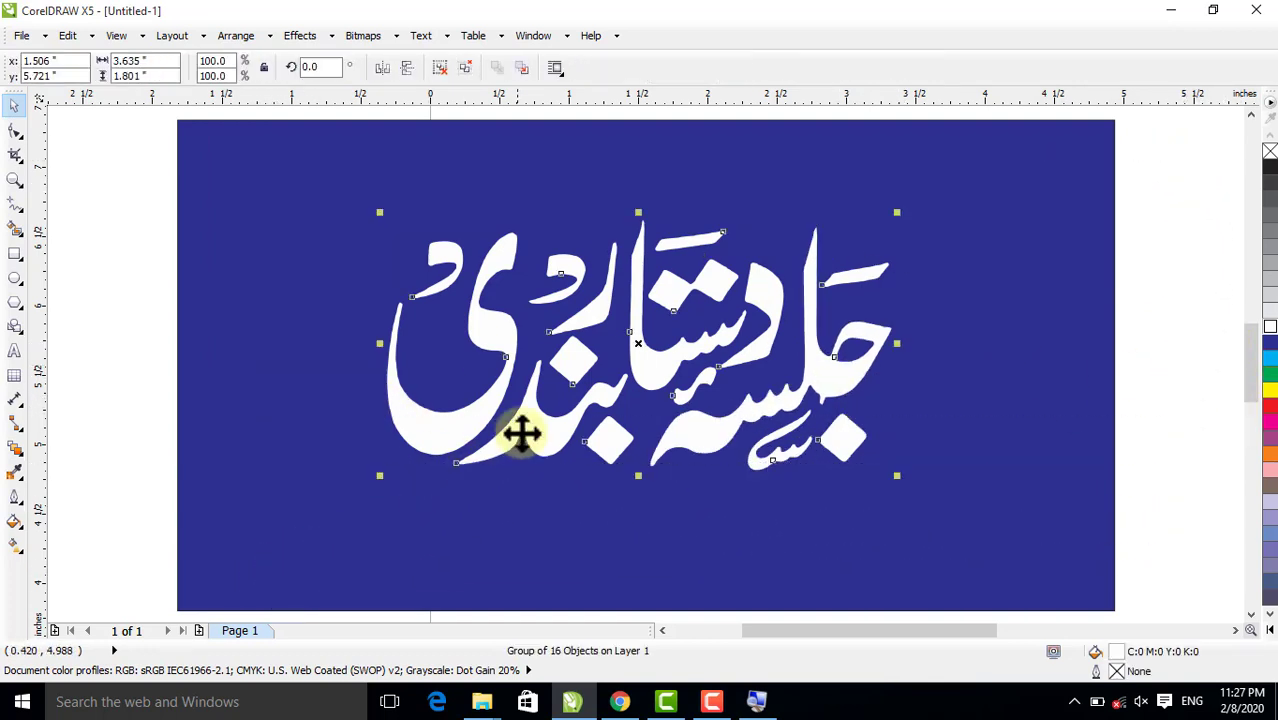
Apply a vertical linear gradient to the title group with Interactive Fill, running from red at its top to dark blue below
left_click(17, 546)
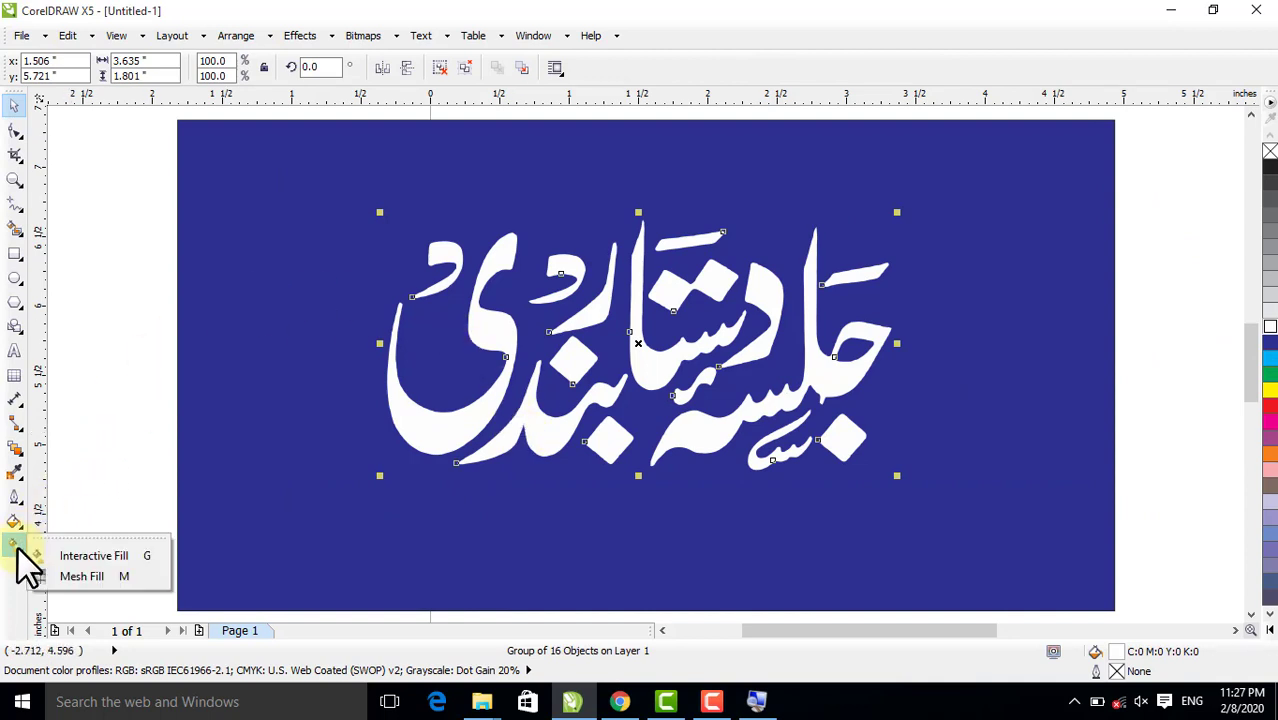
left_click(76, 555)
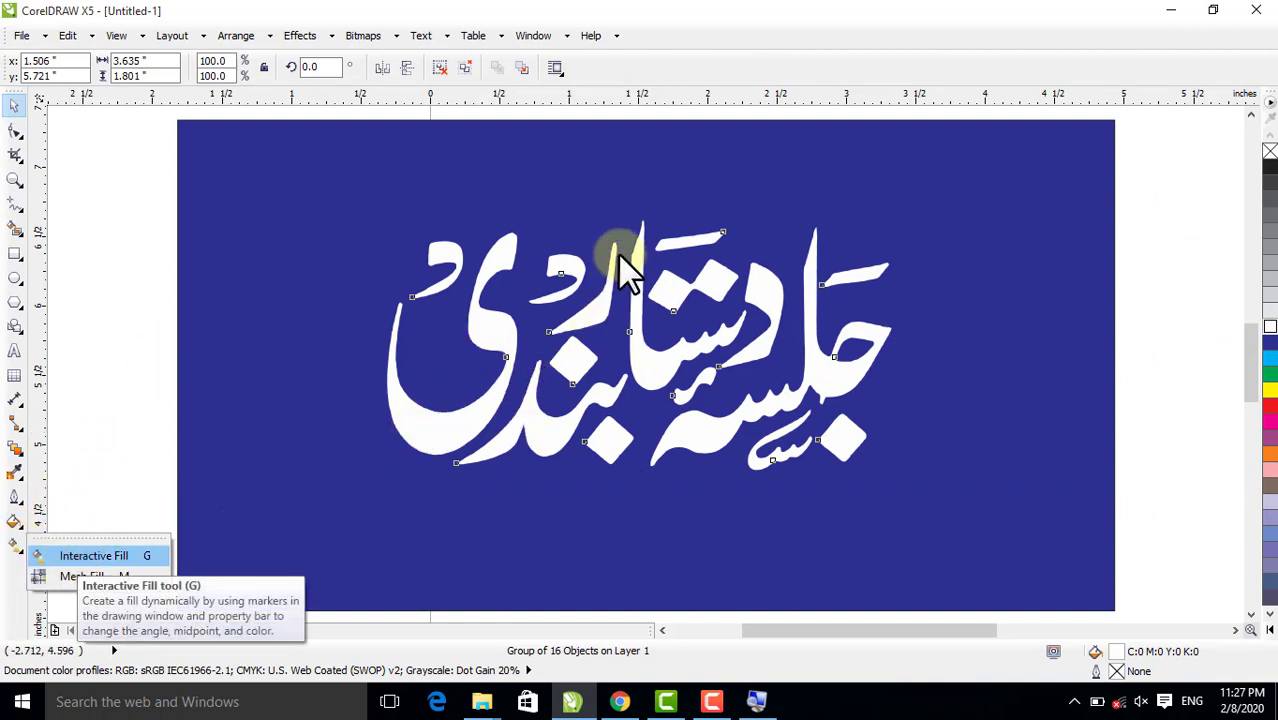
left_click_drag(612, 250, 605, 492)
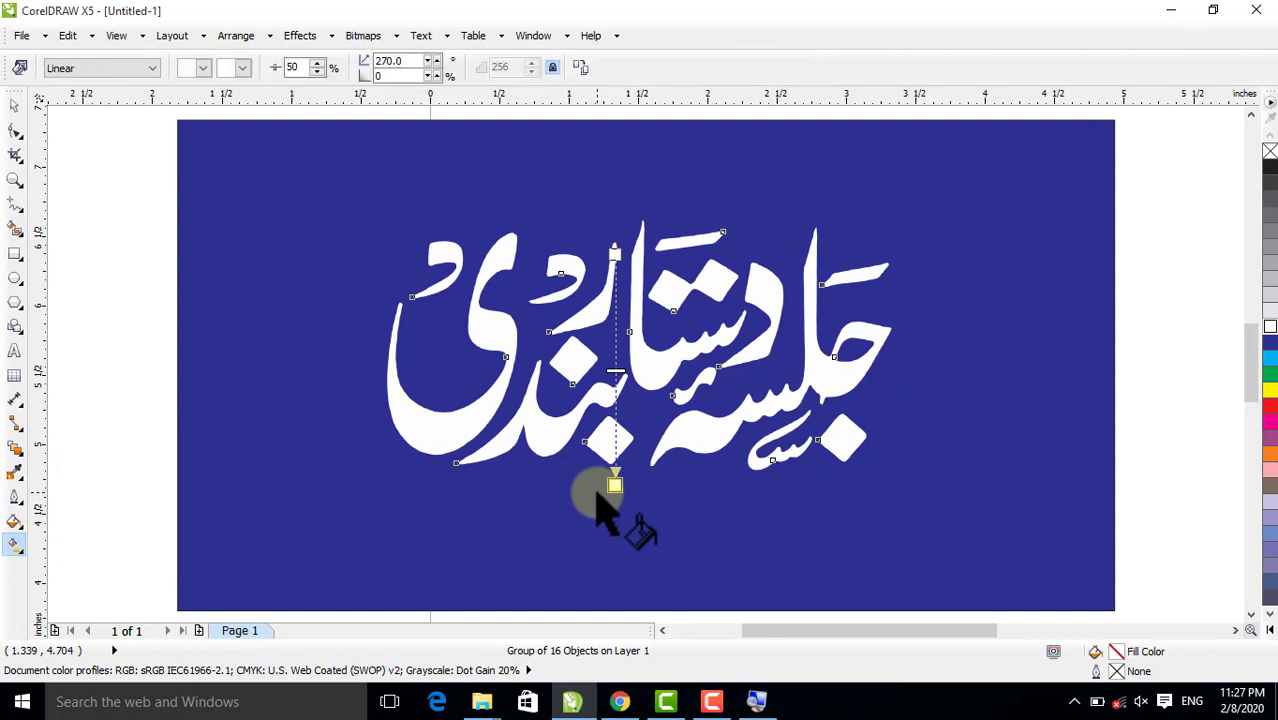
left_click(202, 68)
left_click(196, 131)
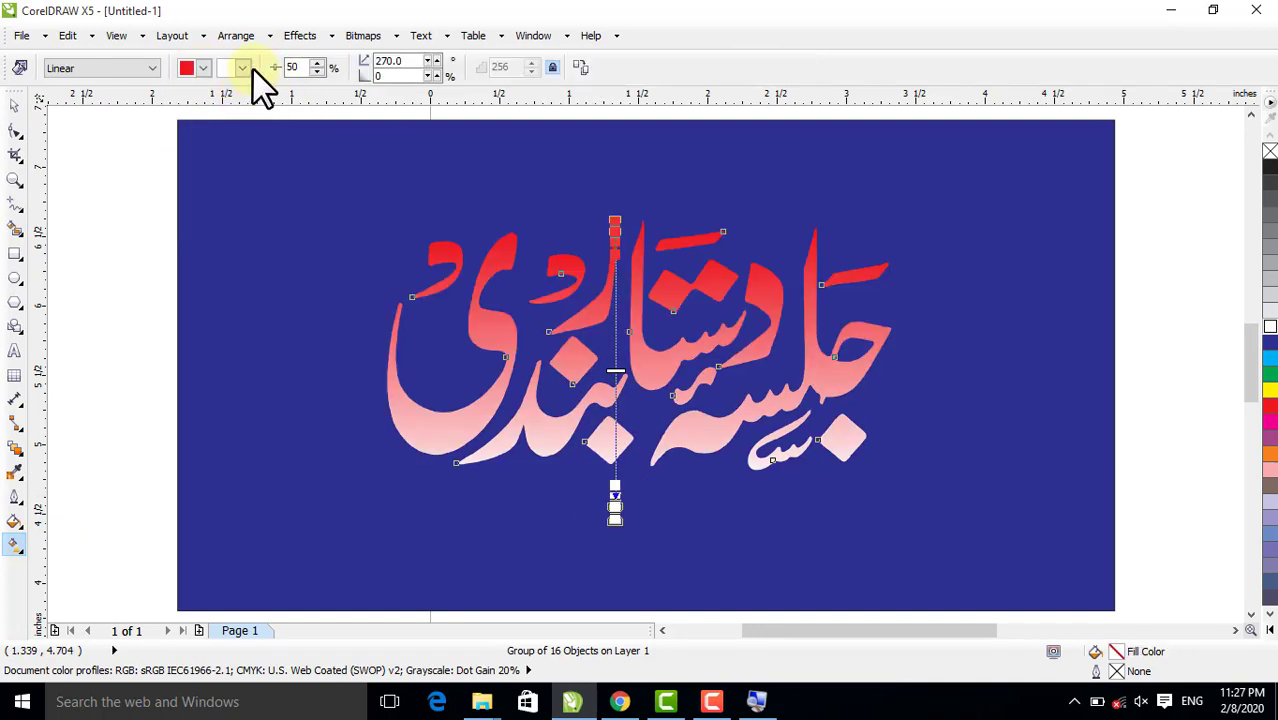
left_click(243, 69)
left_click(237, 81)
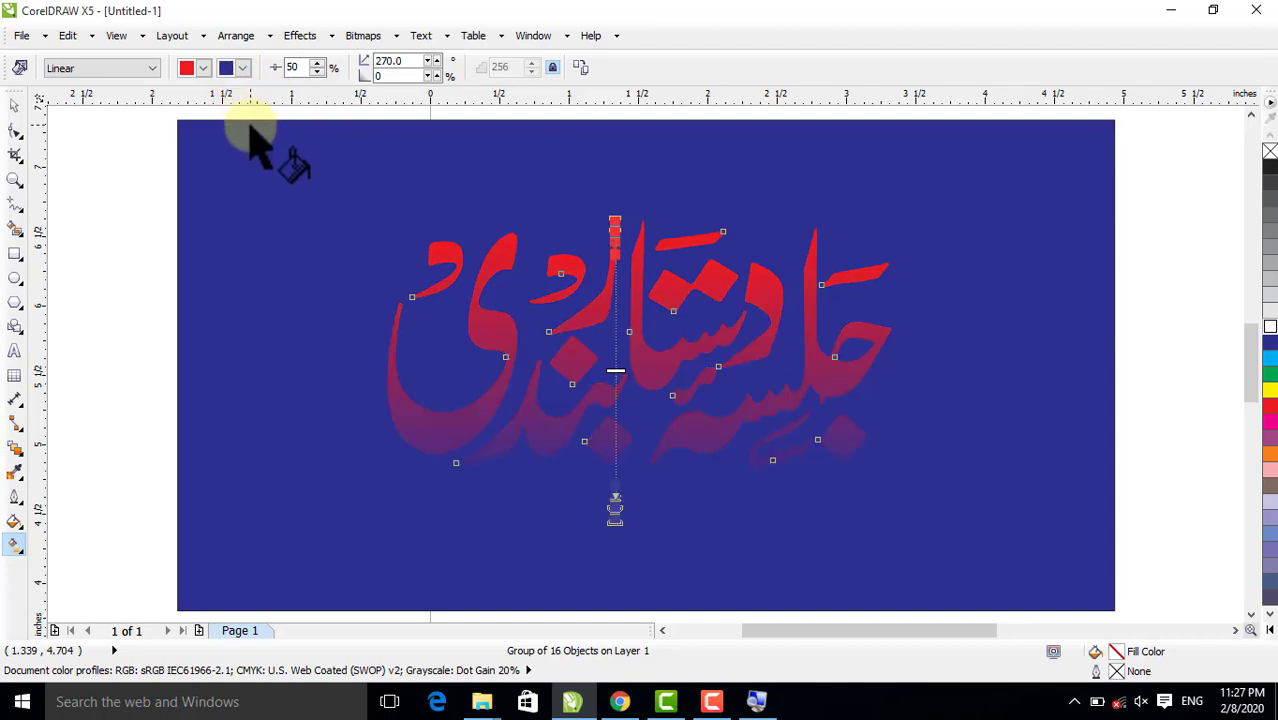
Delete the blue background rectangle, and clear the gradient-filled title from the page as well
left_click(14, 104)
left_click(219, 204)
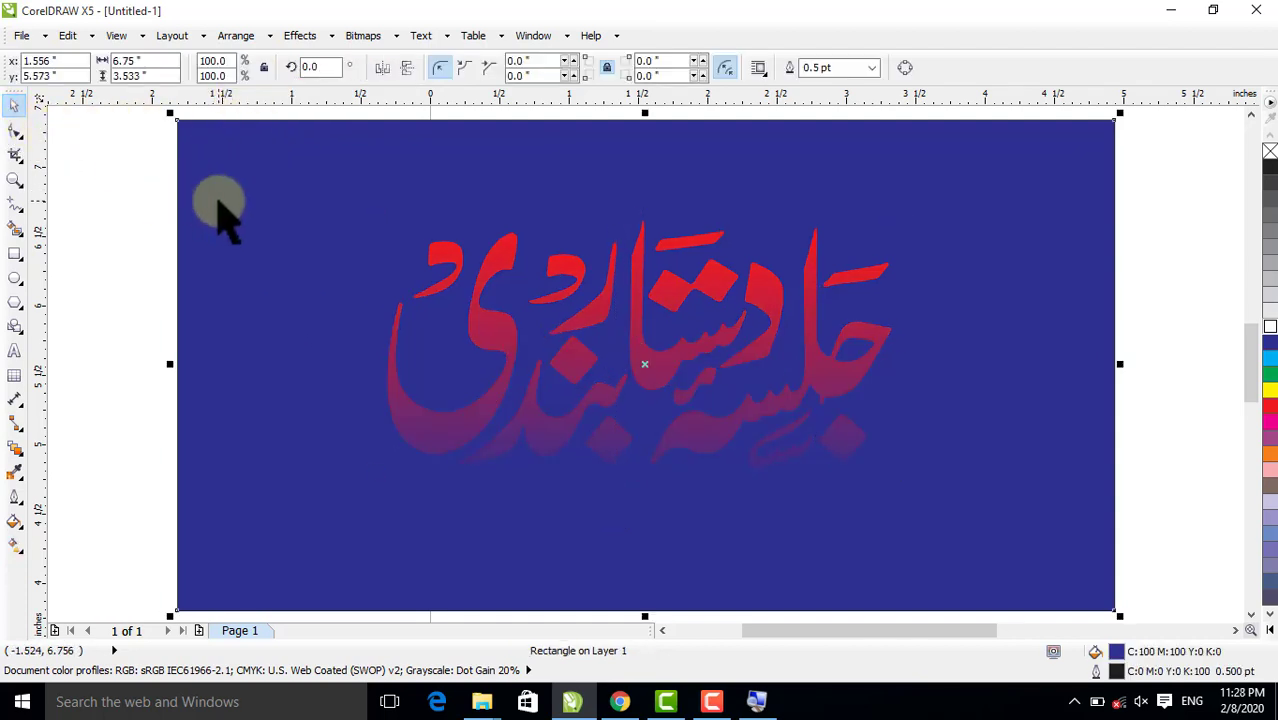
key("Delete")
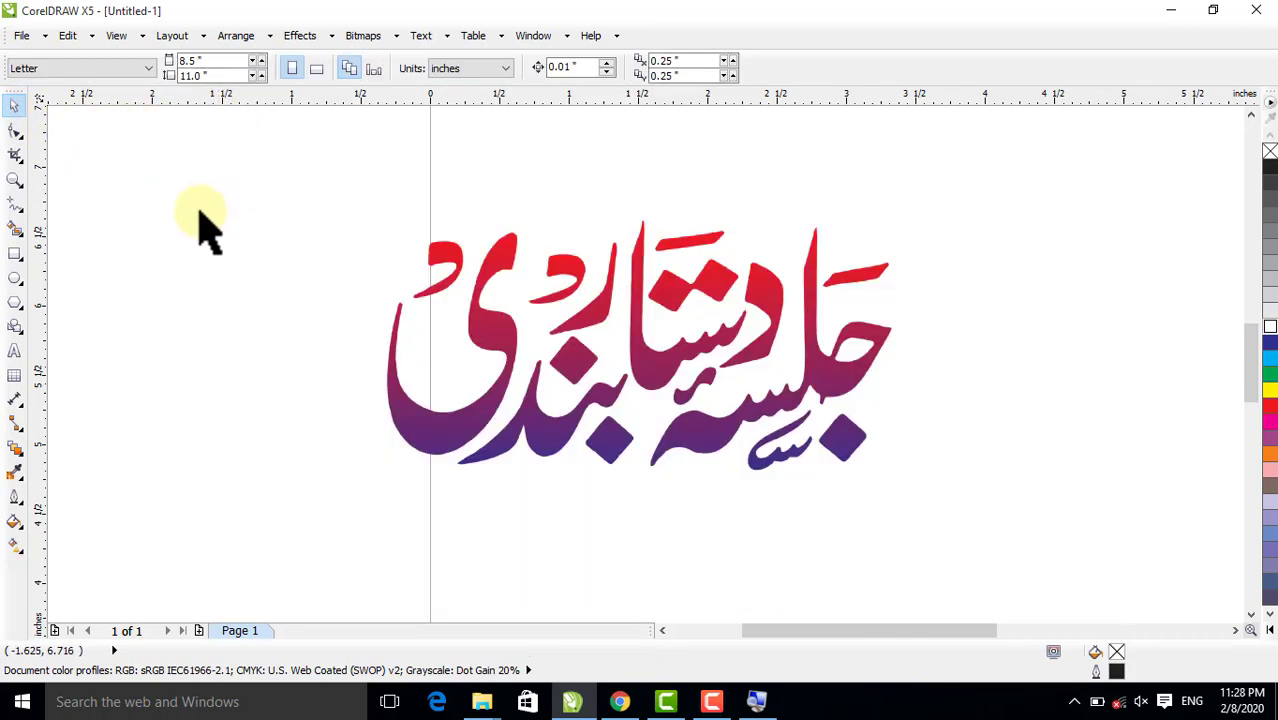
left_click(645, 367)
left_click_drag(645, 367, 716, 372)
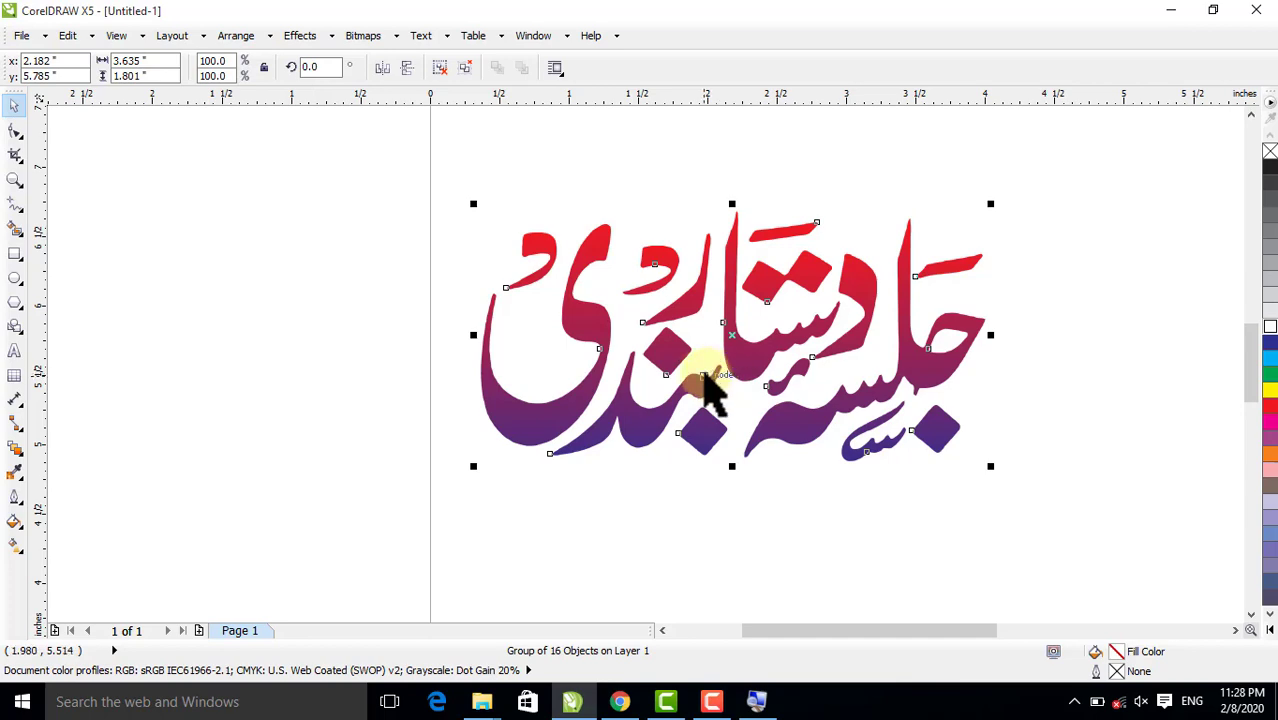
key("Delete")
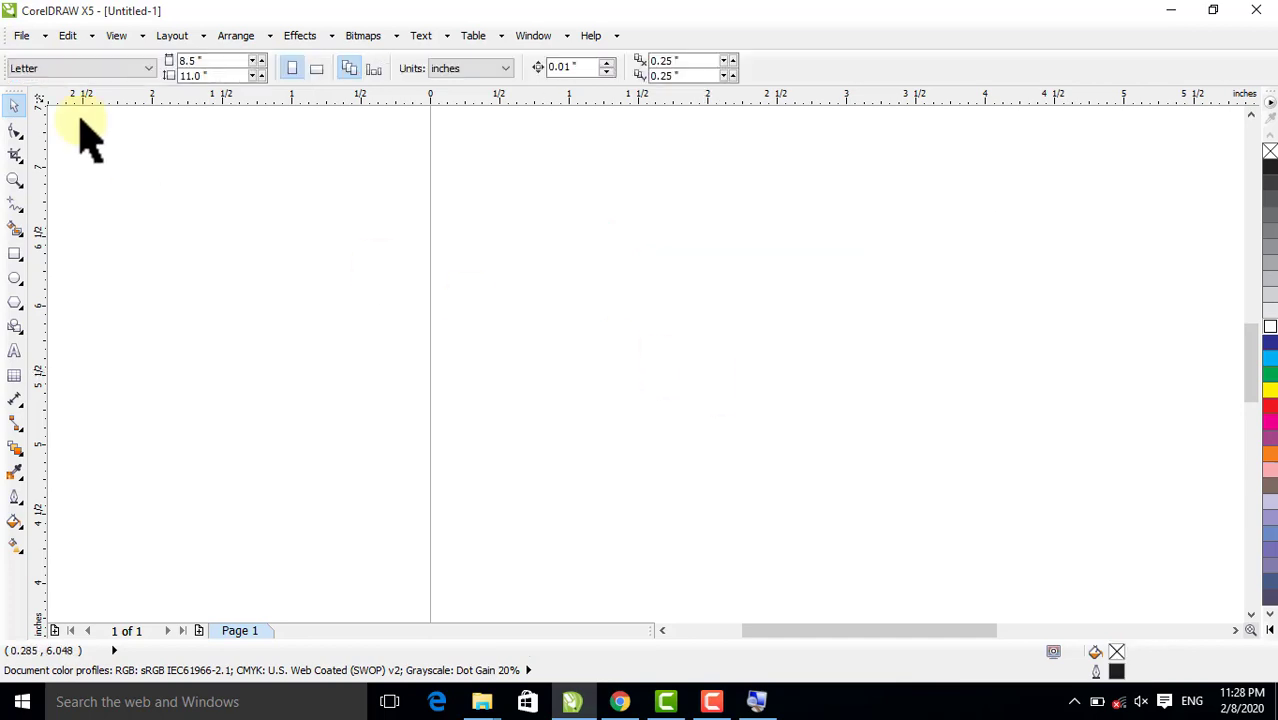
Switch to the POSTER DESIGN folder in File Explorer and preview the posters 06.jpg and 09.jpg
left_click(1170, 10)
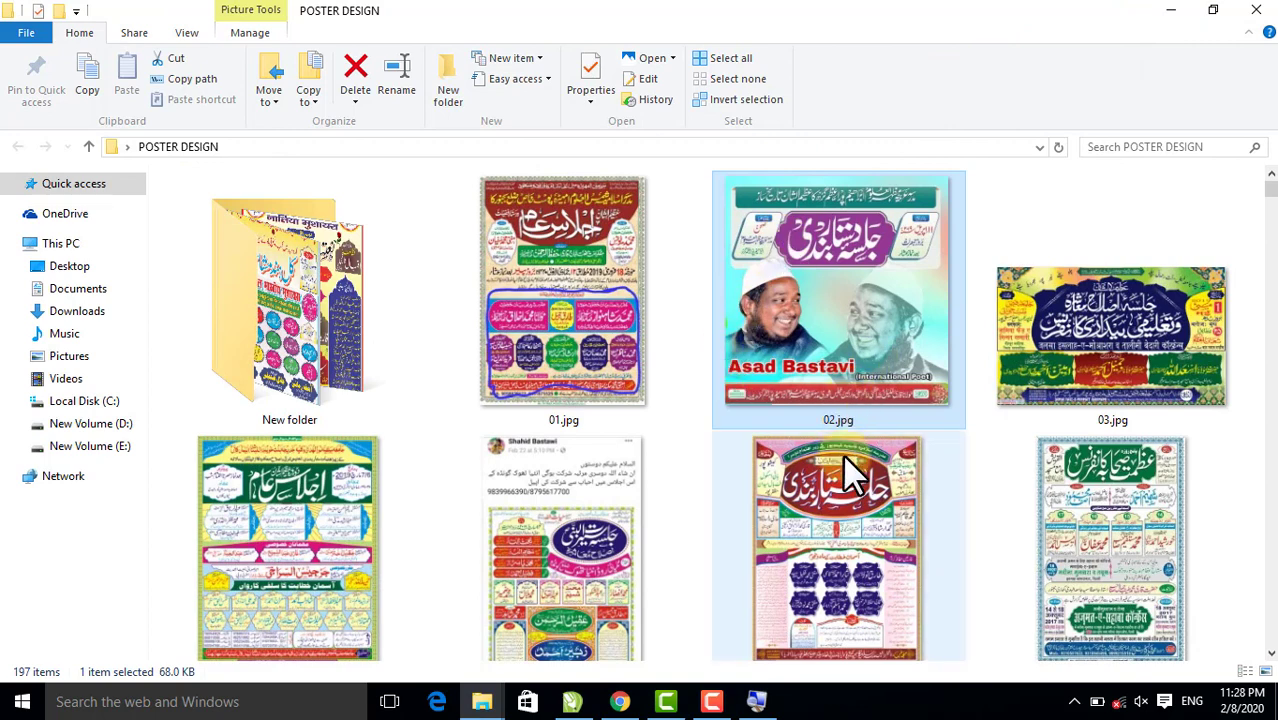
left_click(855, 490)
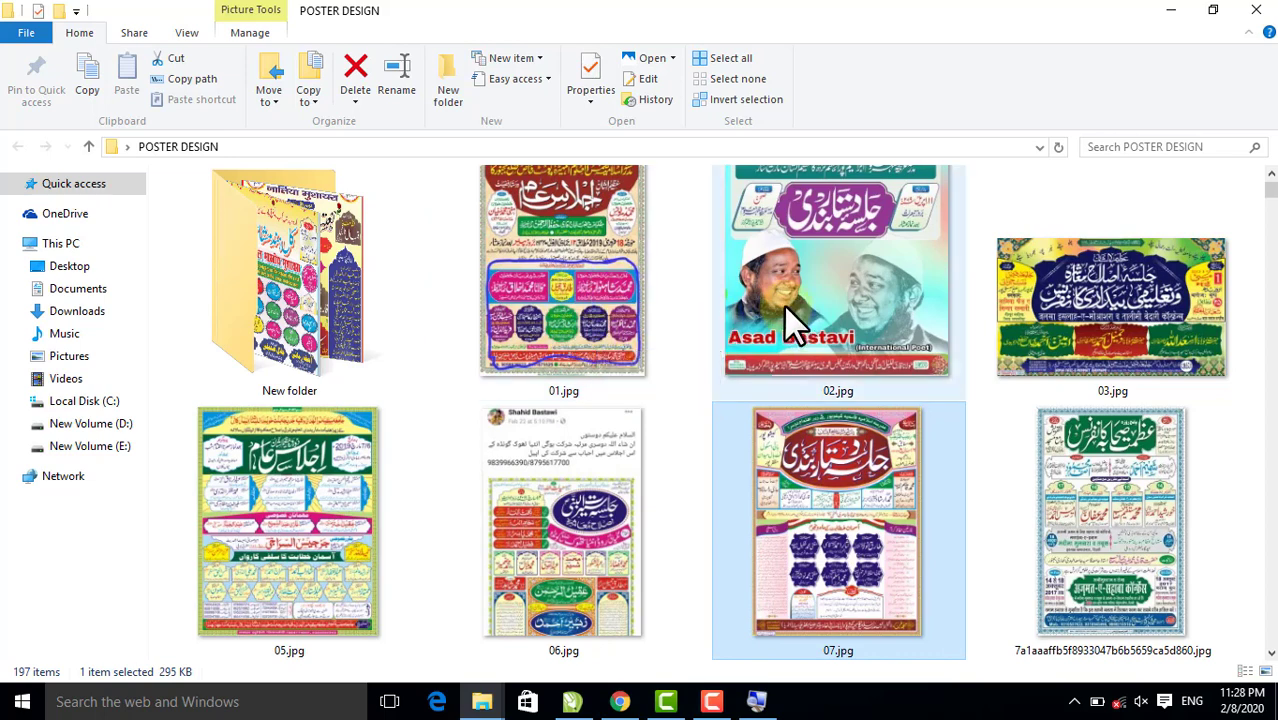
double_click(556, 525)
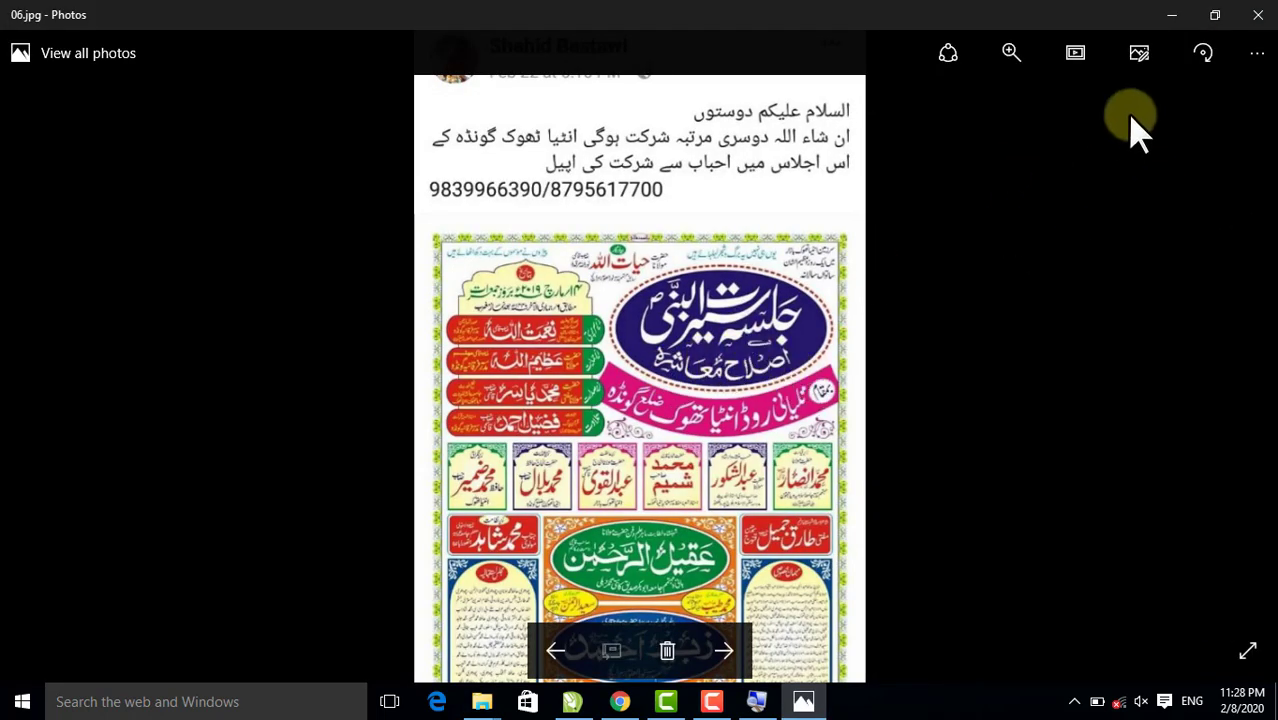
left_click(1255, 14)
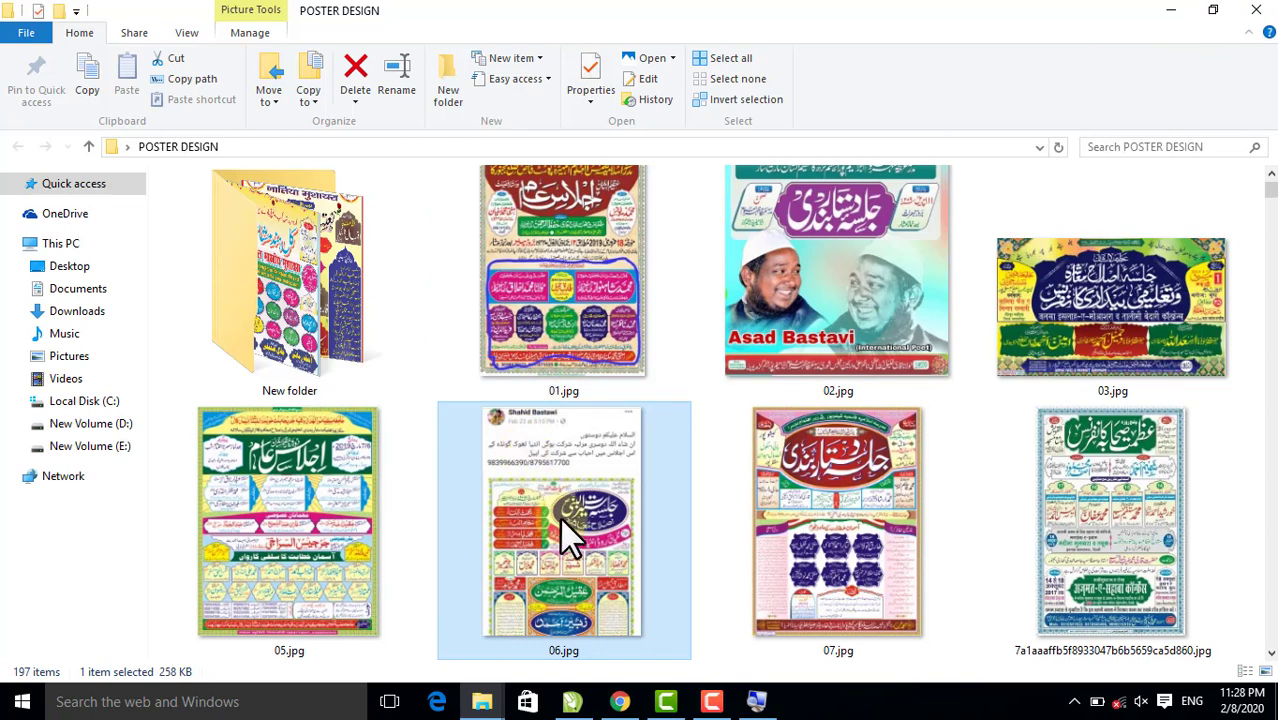
scroll(568, 525, "down", 3)
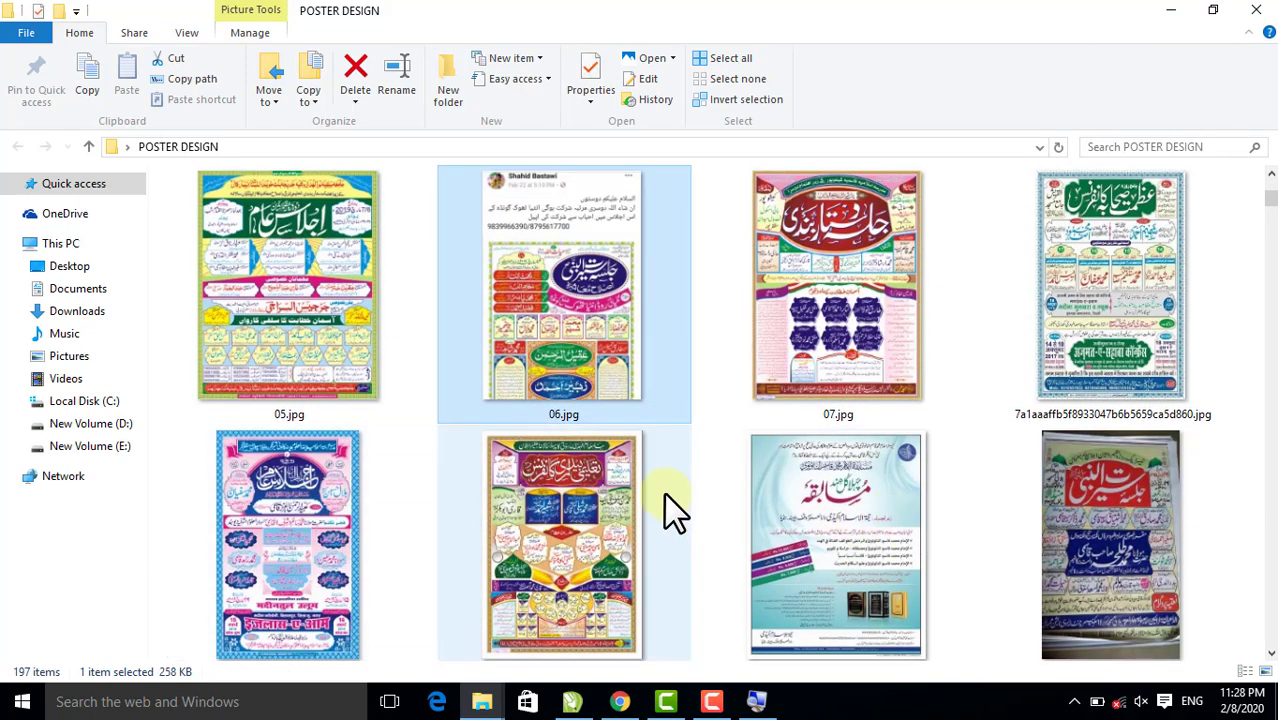
double_click(592, 468)
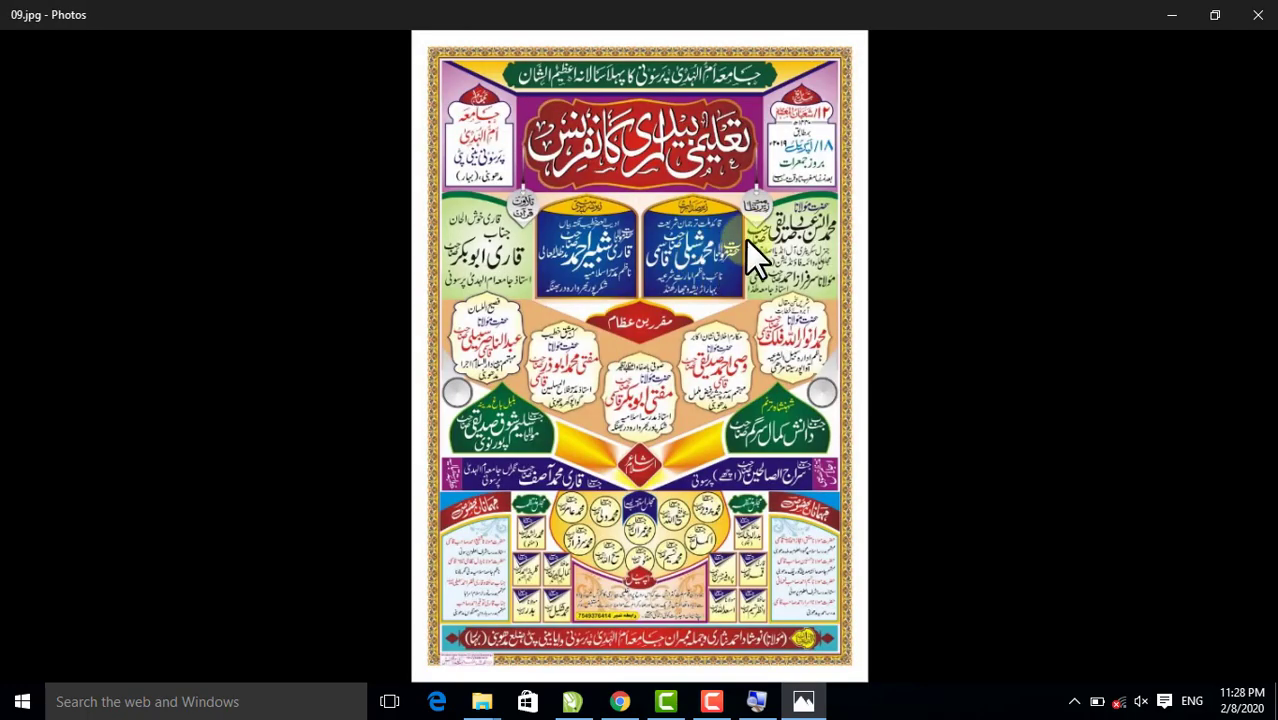
left_click(1258, 16)
Browse further through the poster folder and examine the title lettering of the blue-banner poster up close in Photos
scroll(750, 357, "down", 3)
scroll(803, 454, "down", 3)
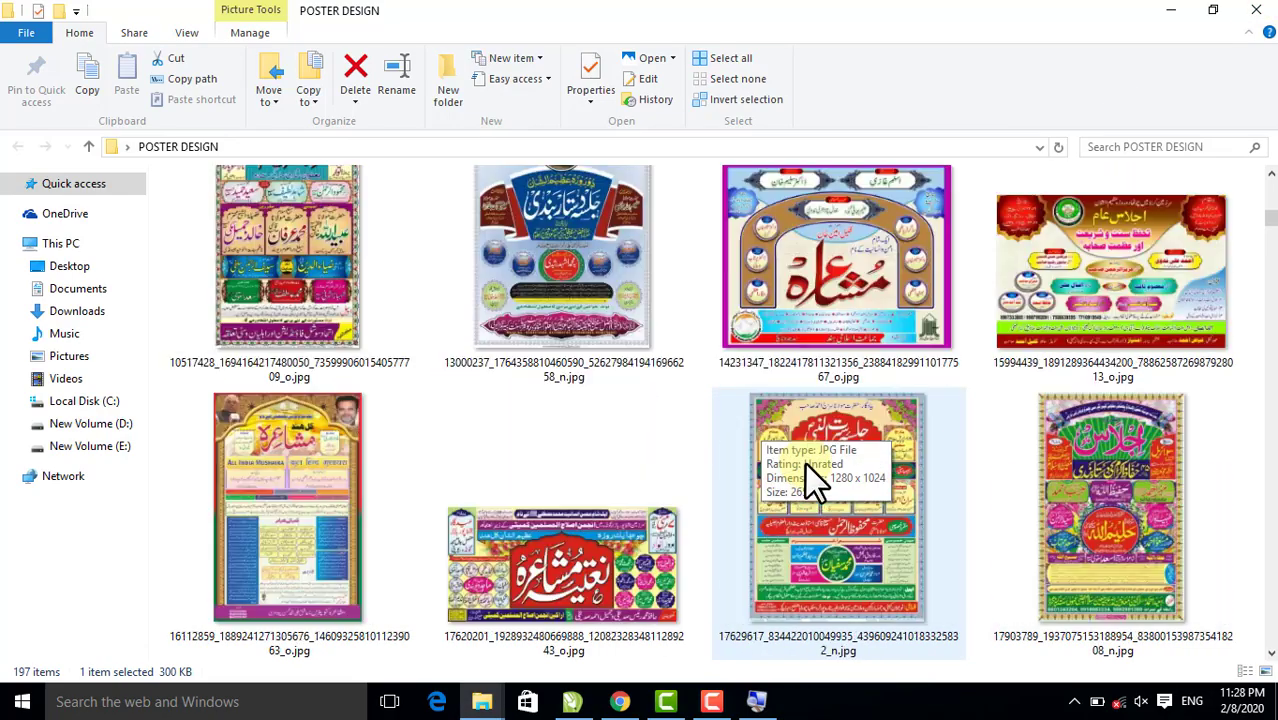
double_click(592, 245)
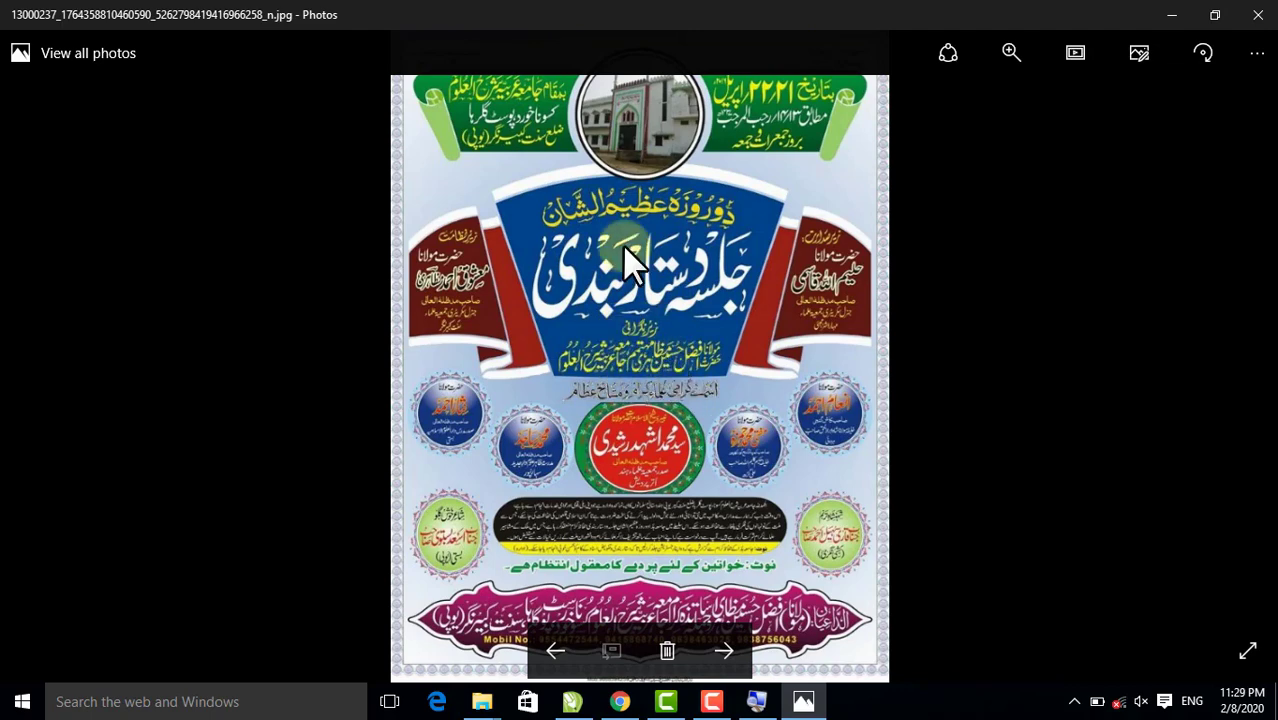
scroll(622, 244, "up", 3)
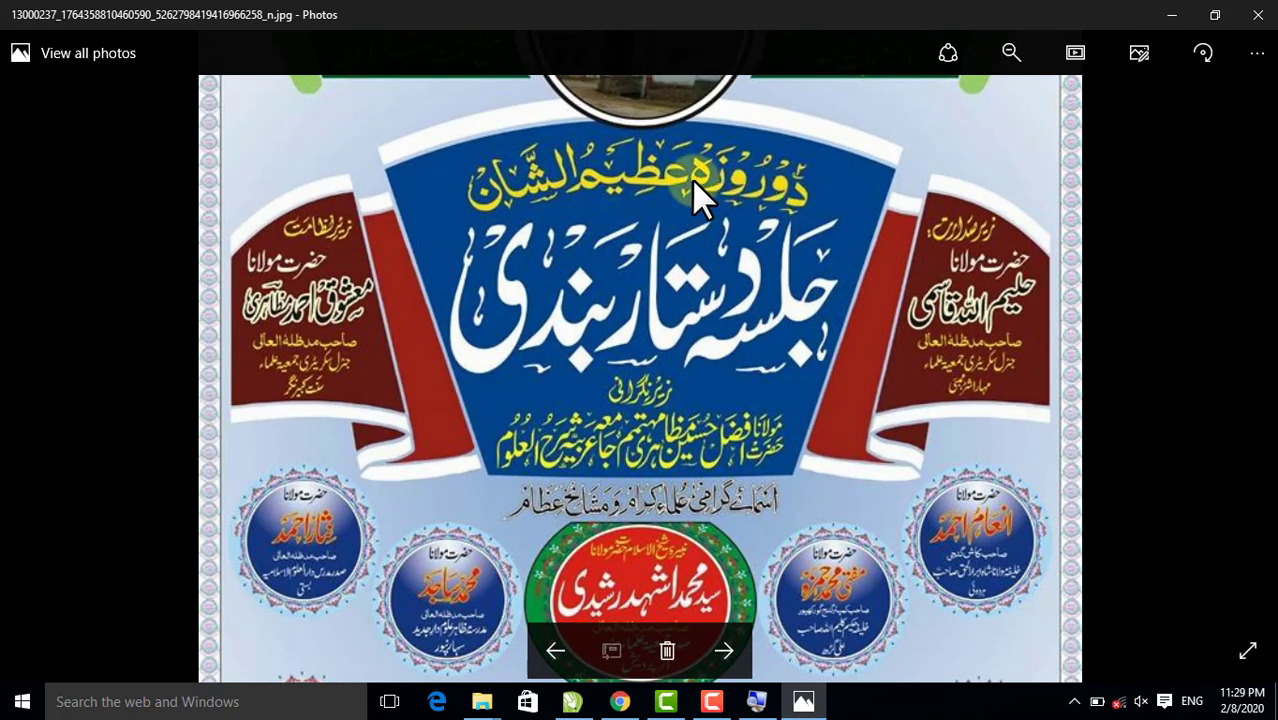
left_click(1257, 15)
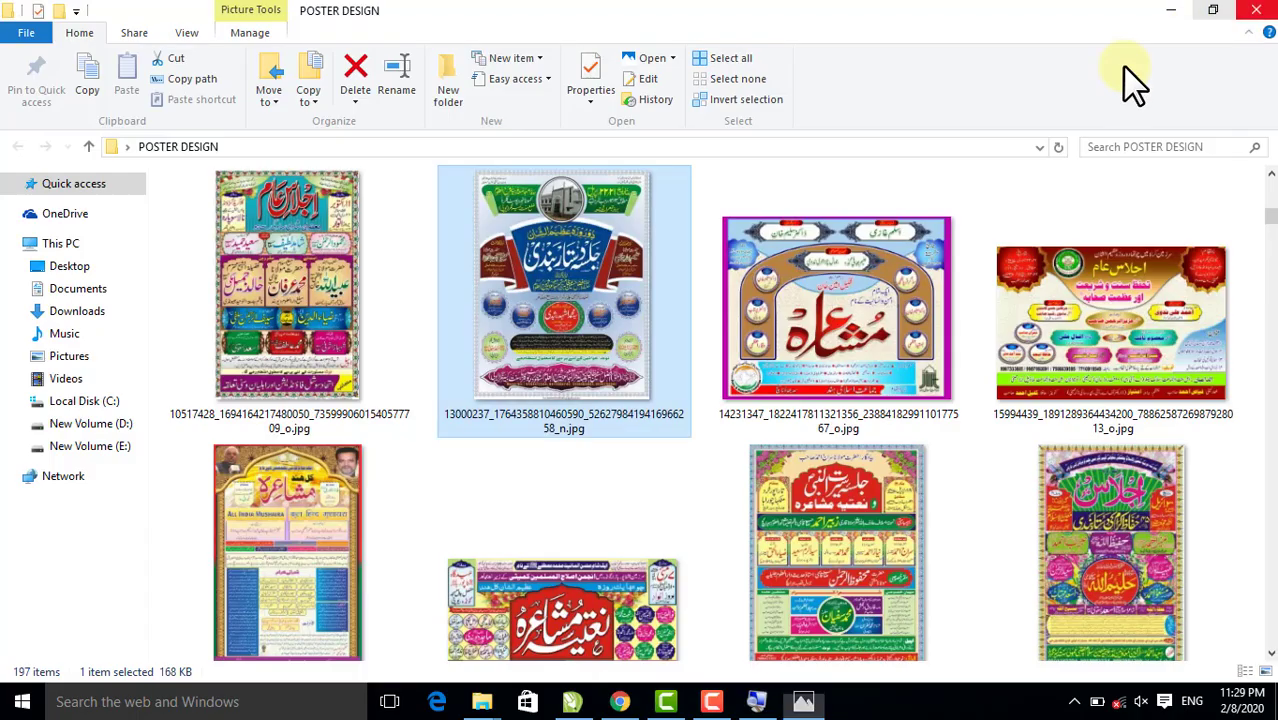
scroll(793, 434, "down", 8)
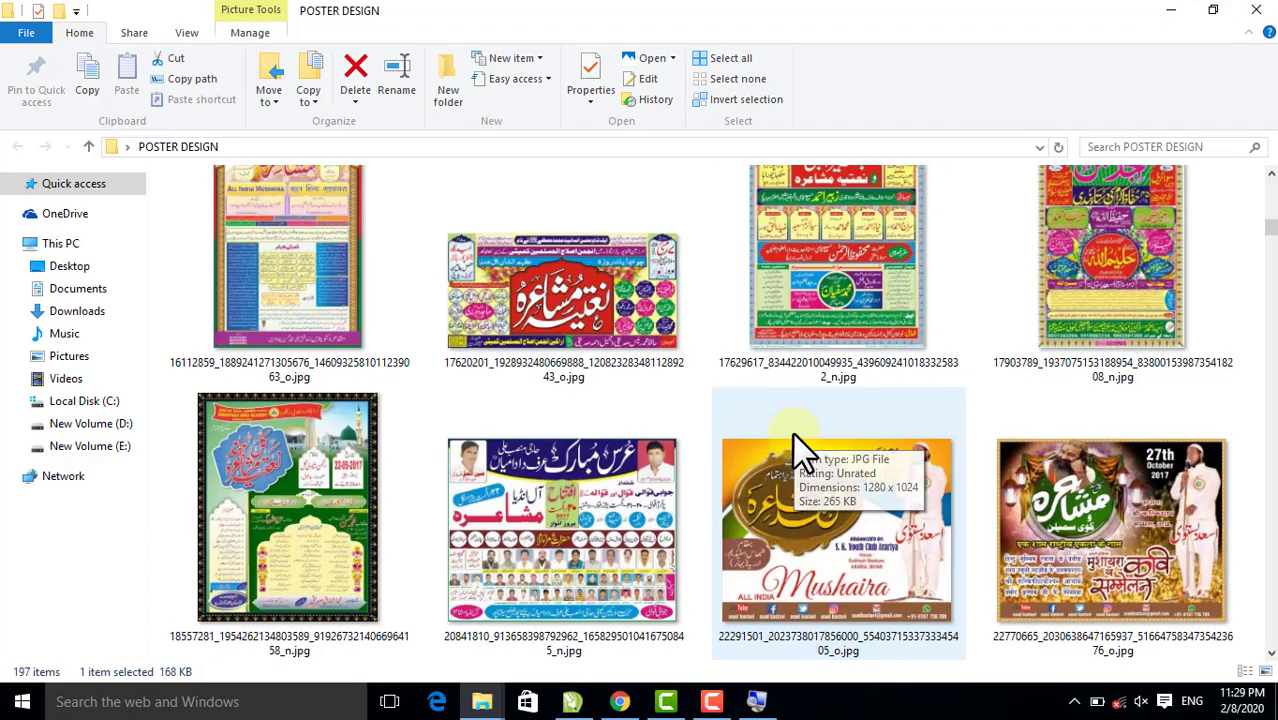
Browse further down the poster folder, preview the poster with the red title banner, and return to the start of the folder
key("Down")
key("Down")
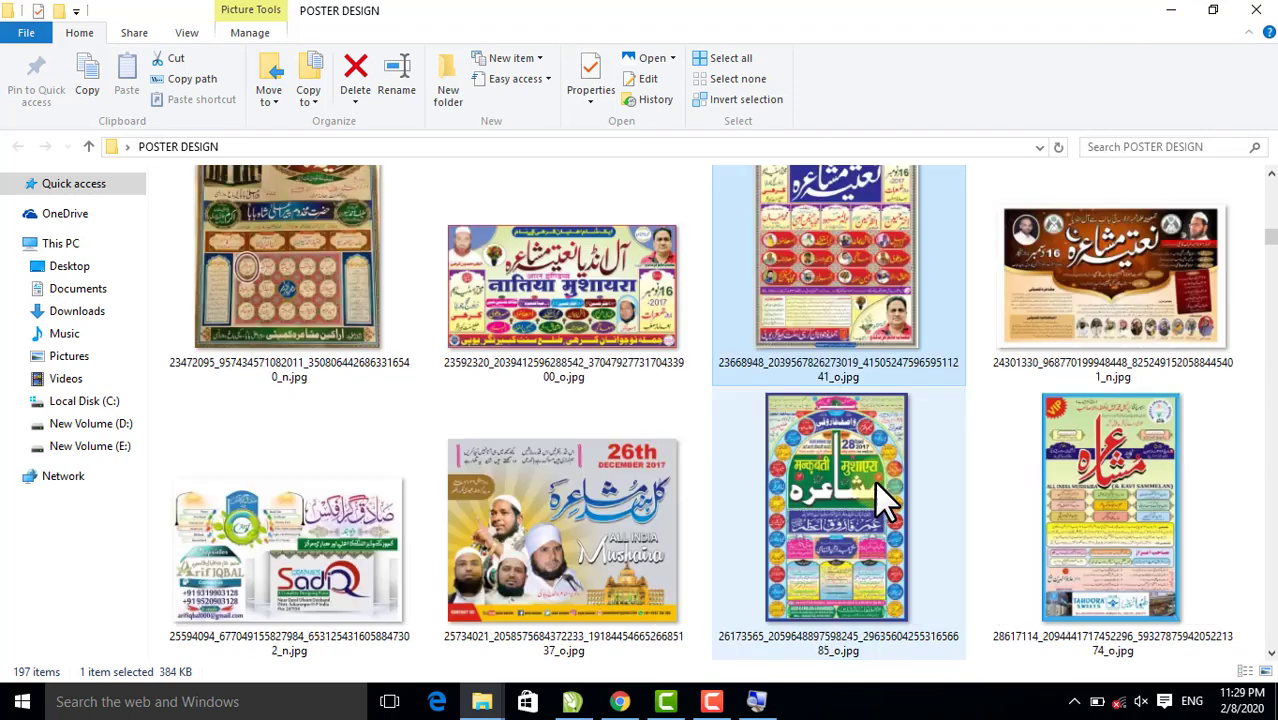
key("Down")
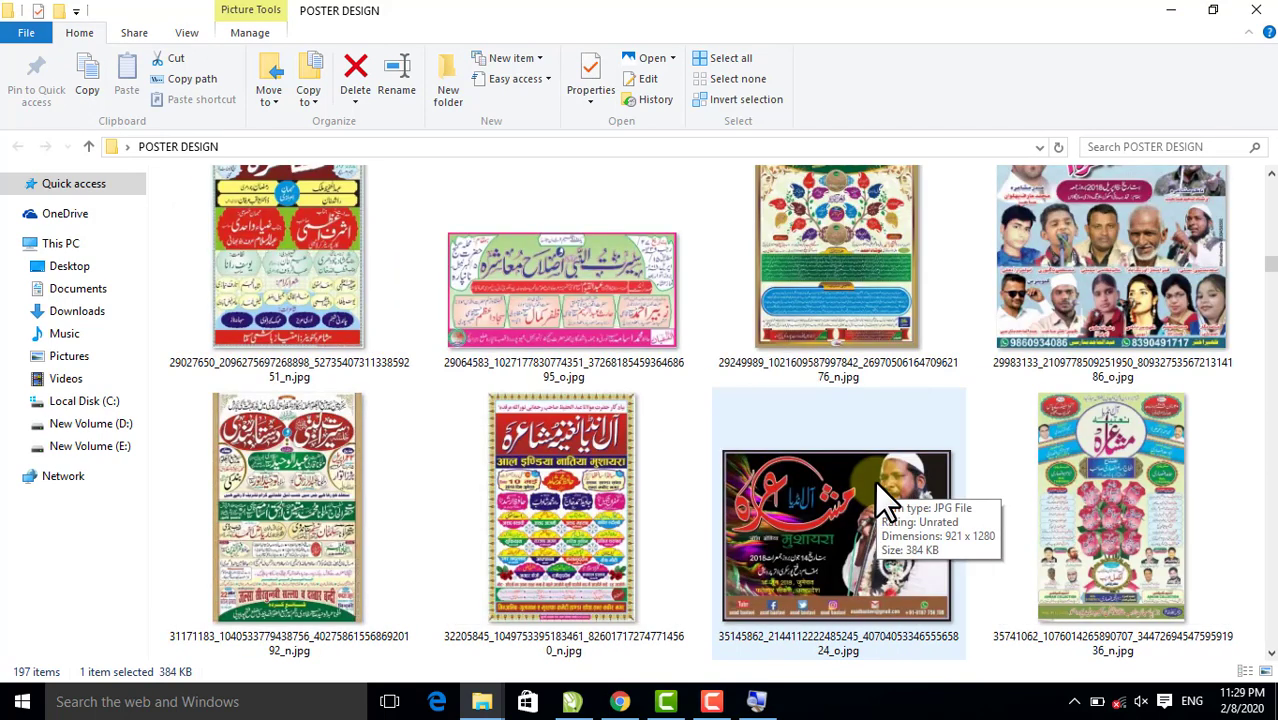
left_click(576, 424)
double_click(576, 424)
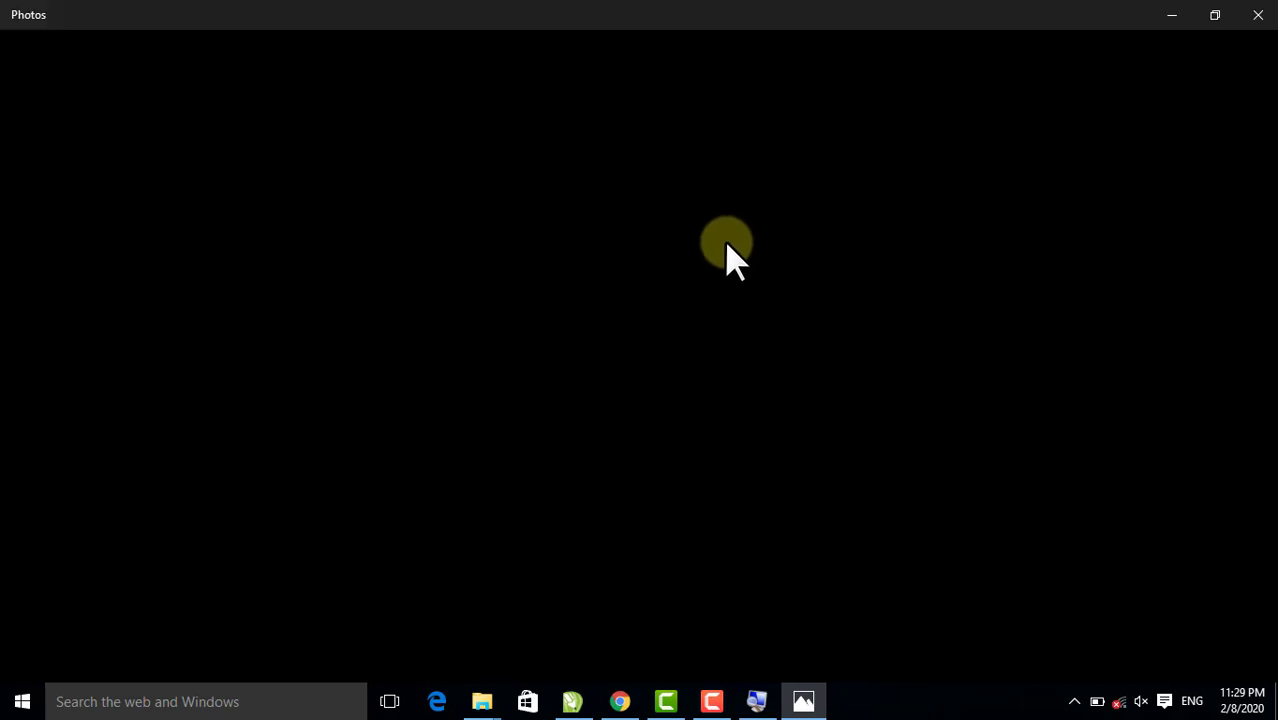
left_click(1256, 13)
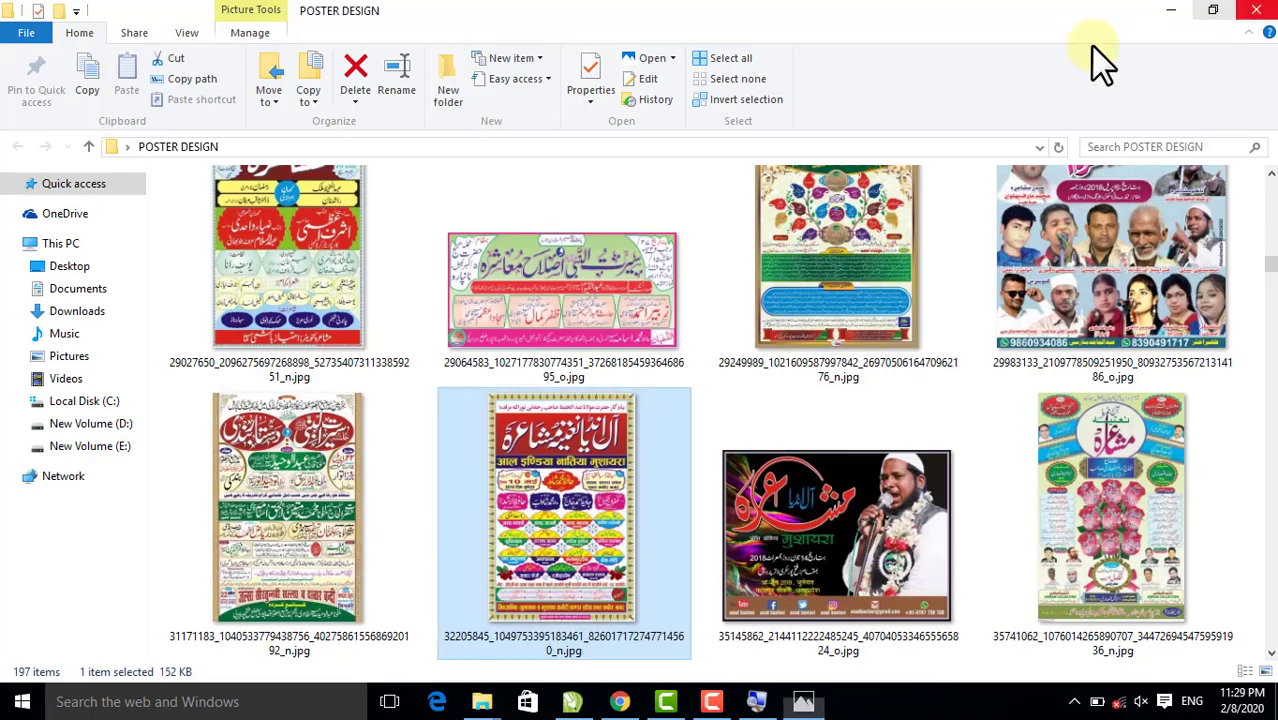
left_click(755, 212)
scroll(755, 212, "up", 10)
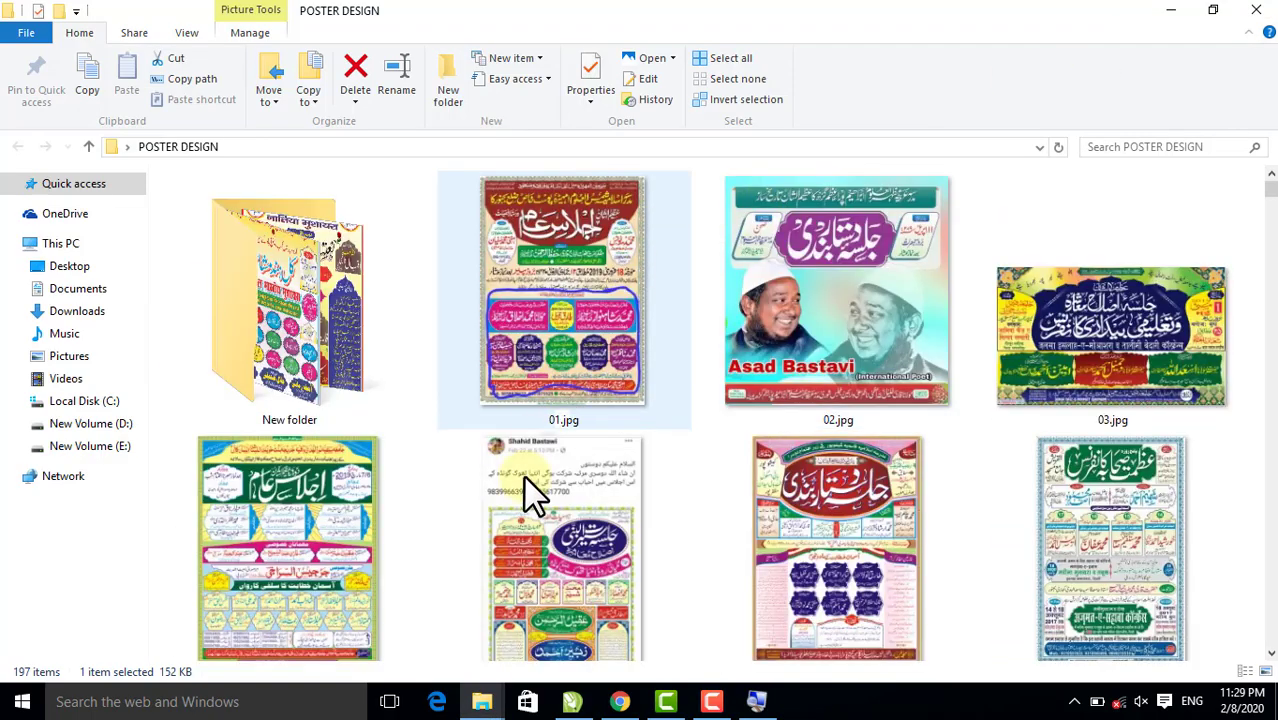
Minimise the CorelDRAW and POSTER DESIGN windows to reach the desktop
left_click(572, 701)
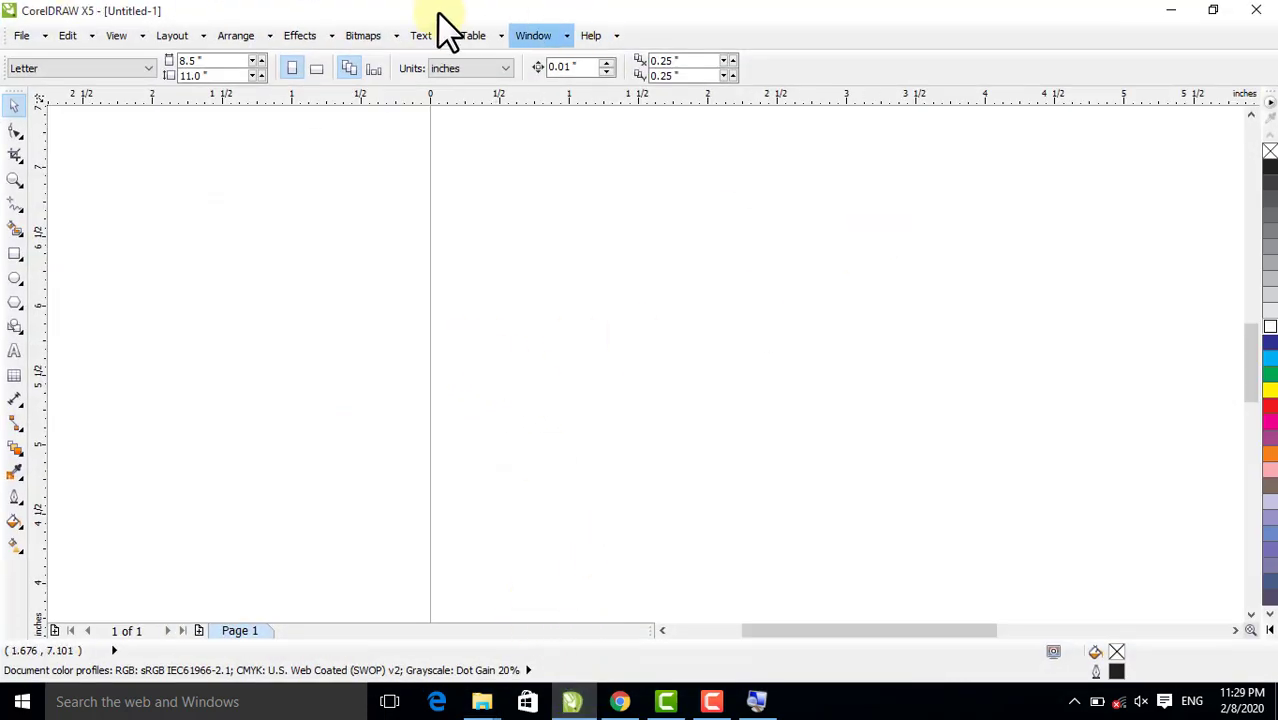
left_click(1170, 12)
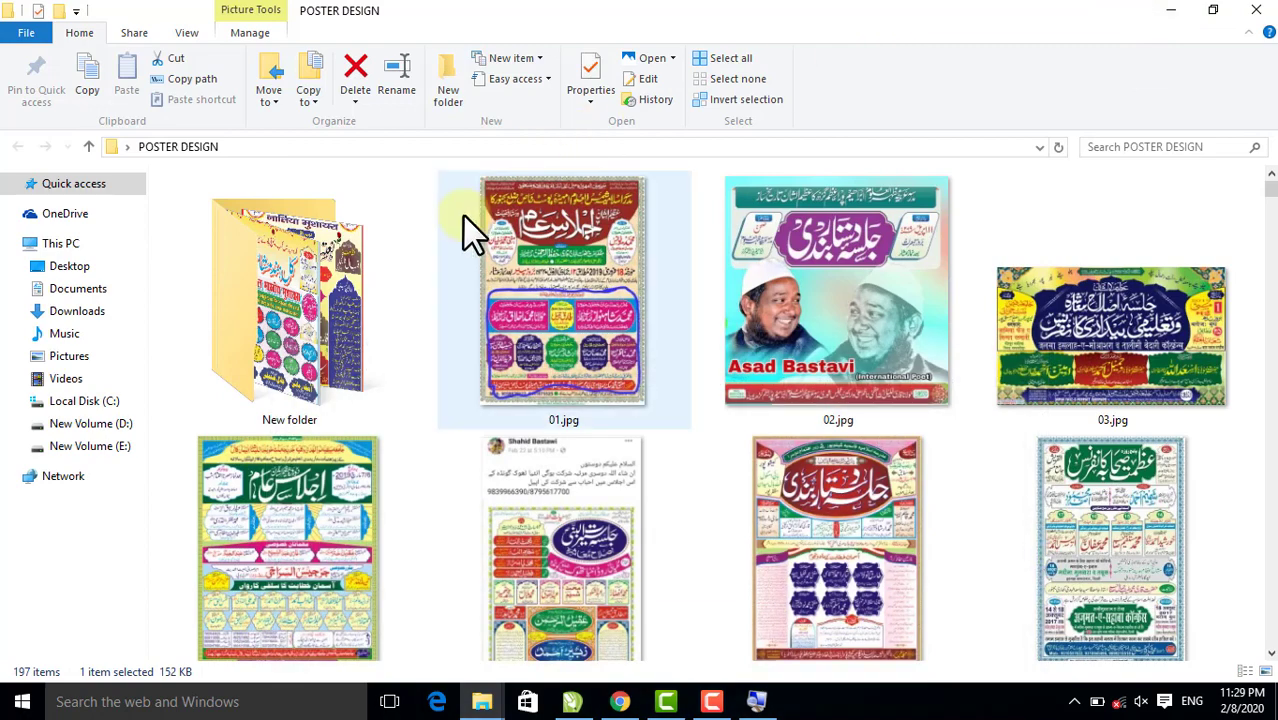
left_click(1172, 10)
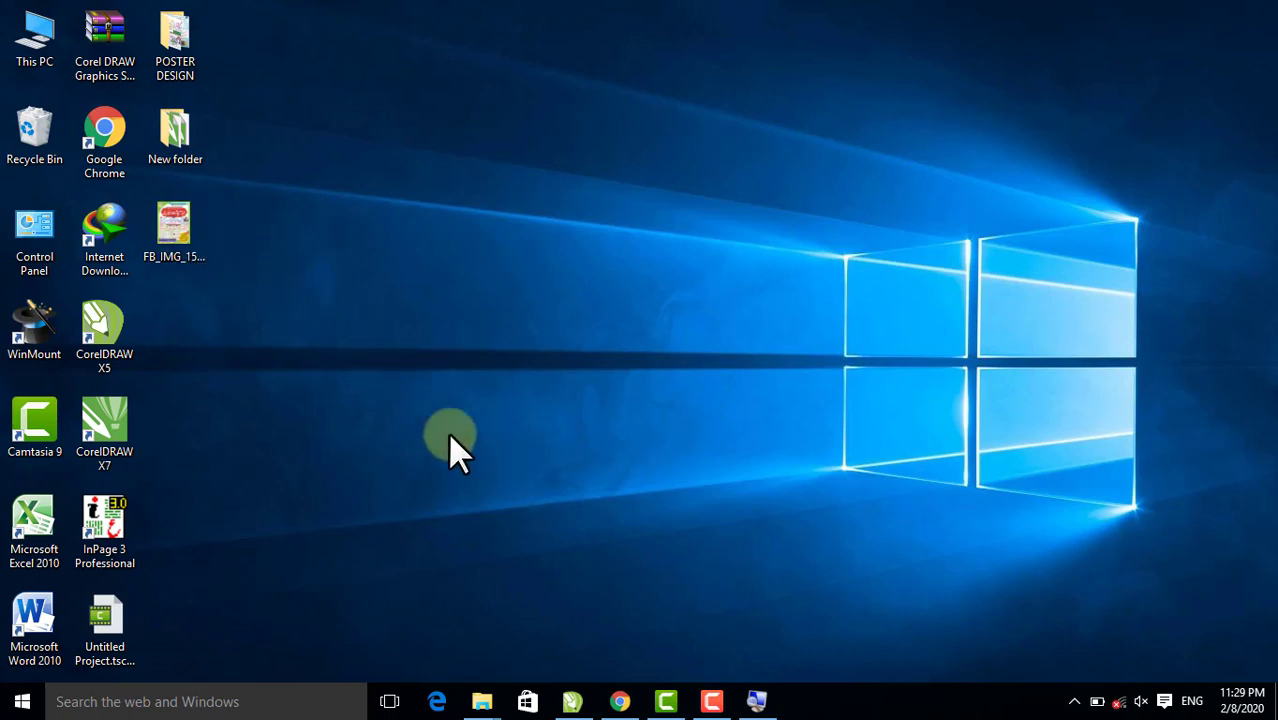
Open KITABAT 003.cdr from the desktop's New folder in CorelDRAW X5
mouse_move(566, 692)
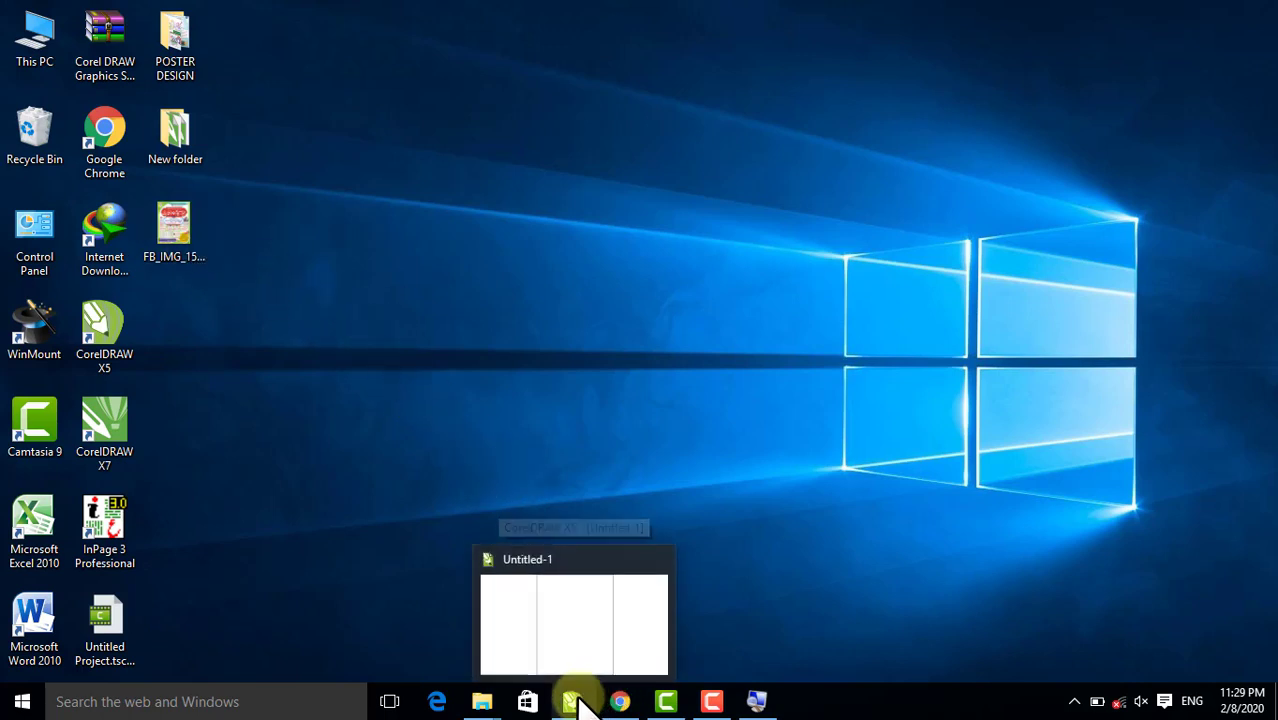
double_click(178, 140)
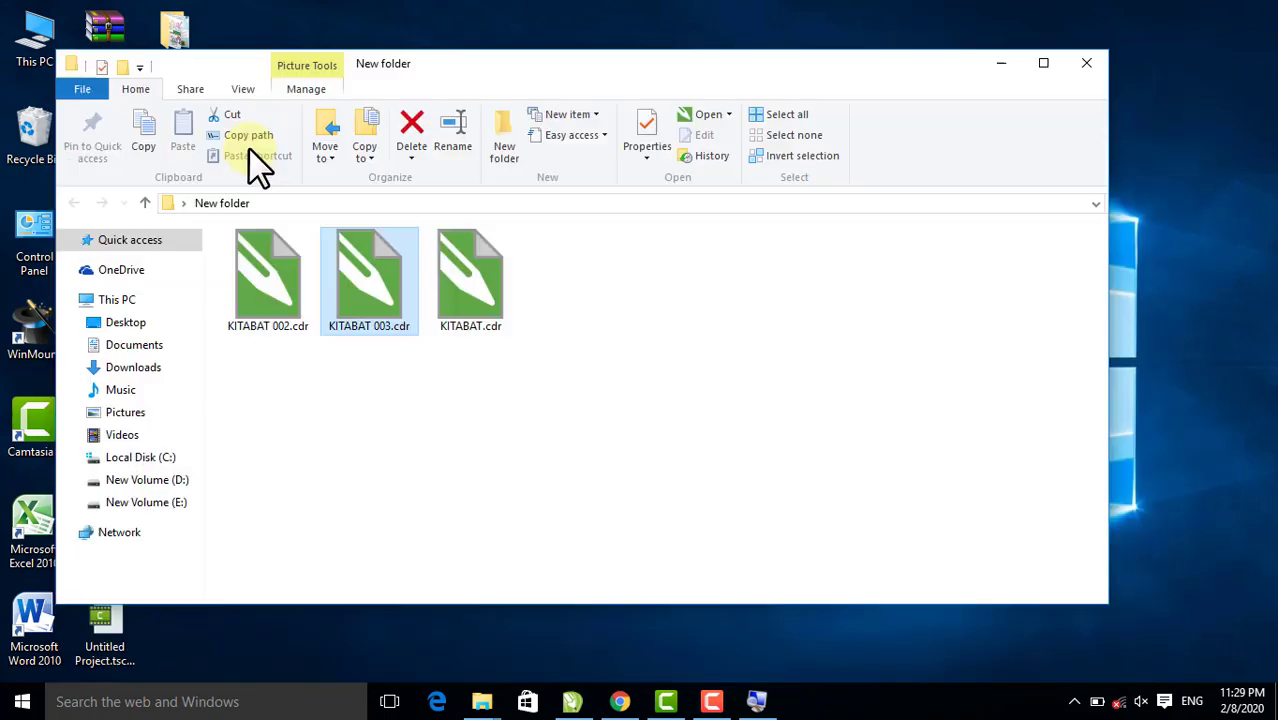
left_click(1043, 63)
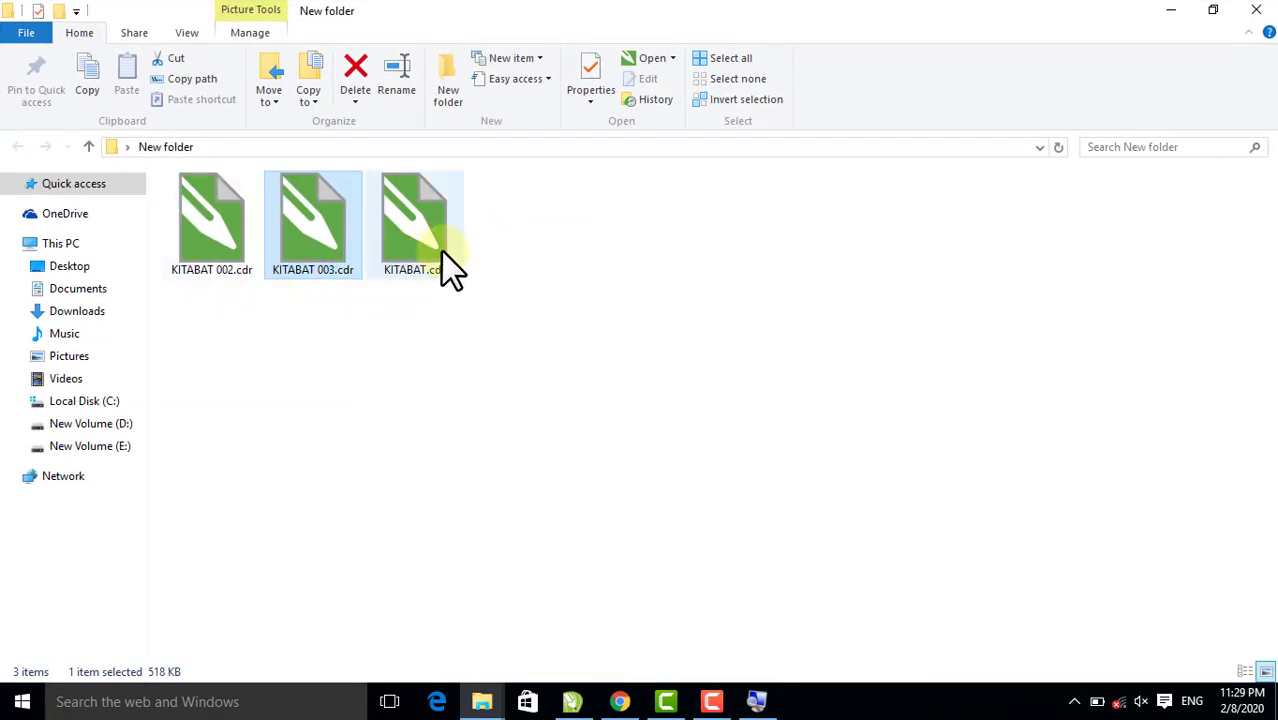
right_click(334, 246)
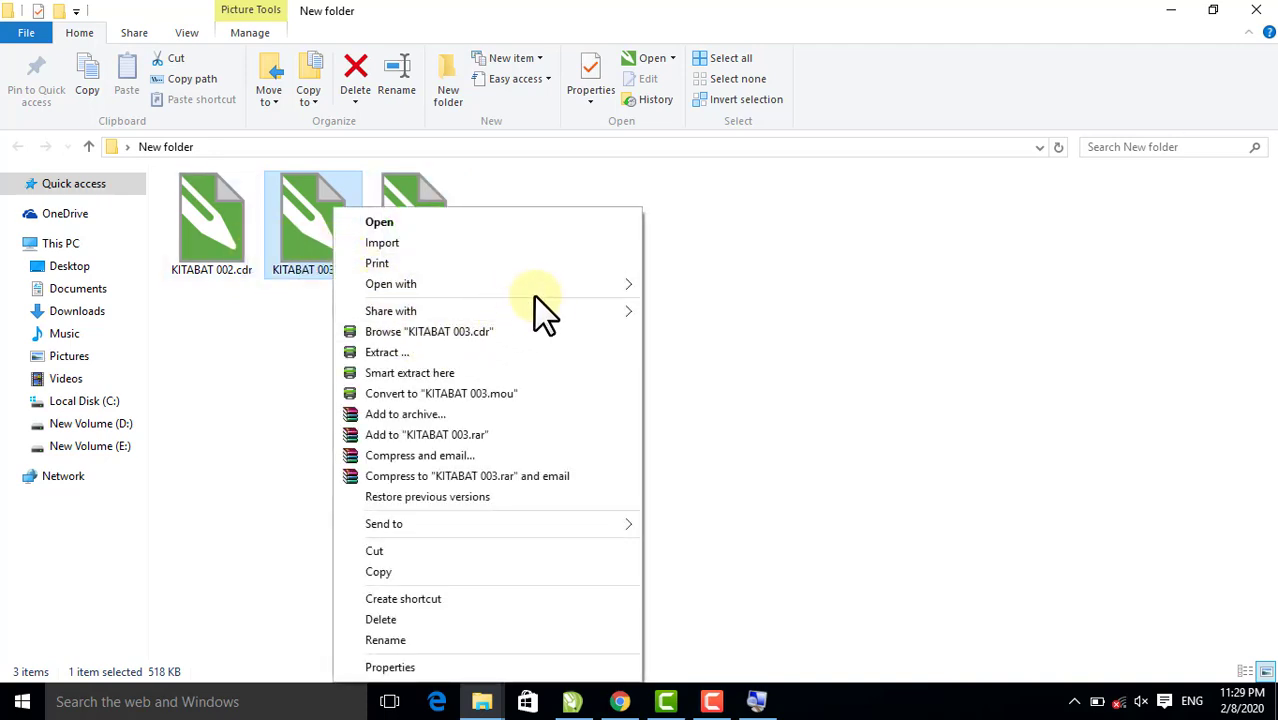
mouse_move(578, 284)
left_click(741, 305)
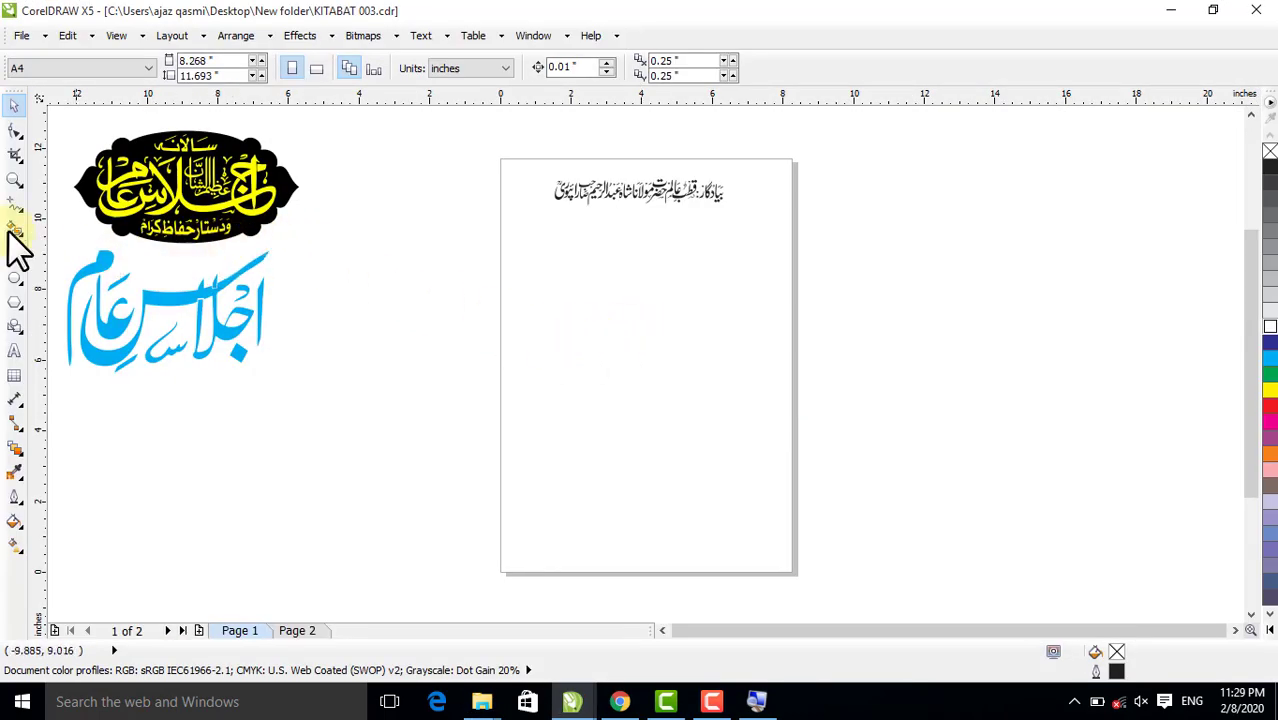
Ungroup the black and yellow title badge and fill its background shape with red
left_click(15, 180)
left_click_drag(57, 126, 298, 263)
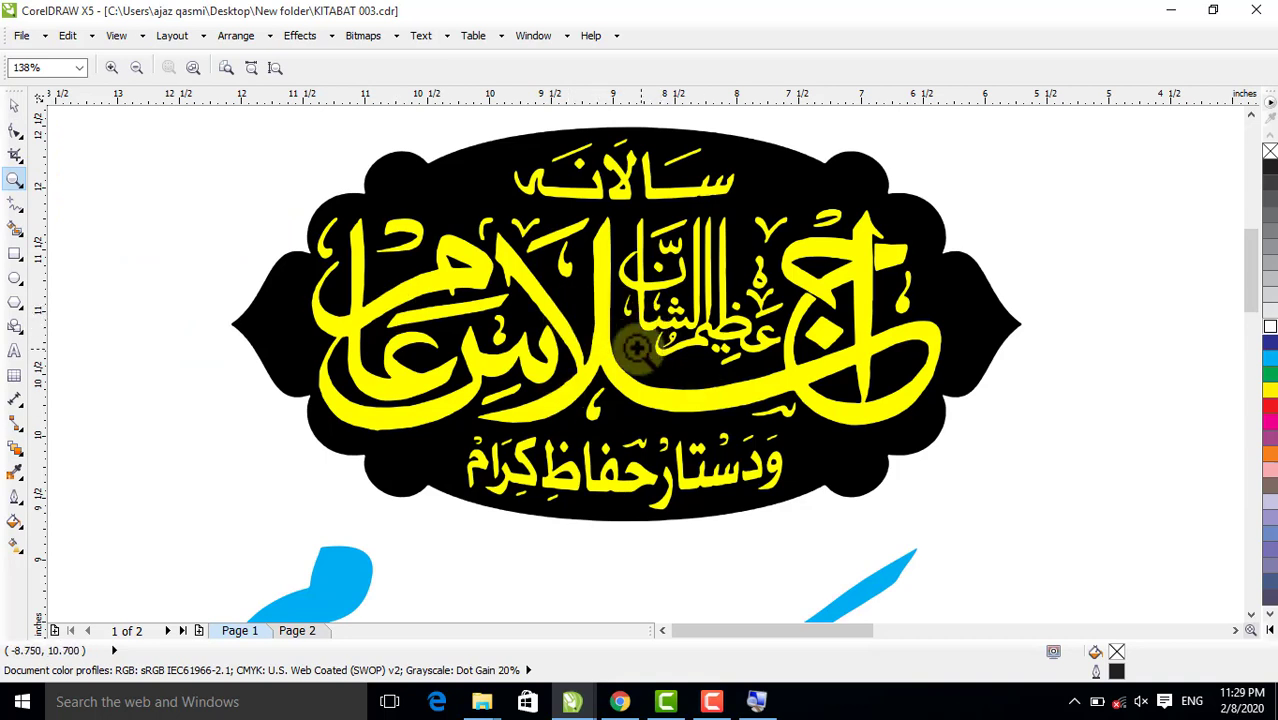
left_click(14, 104)
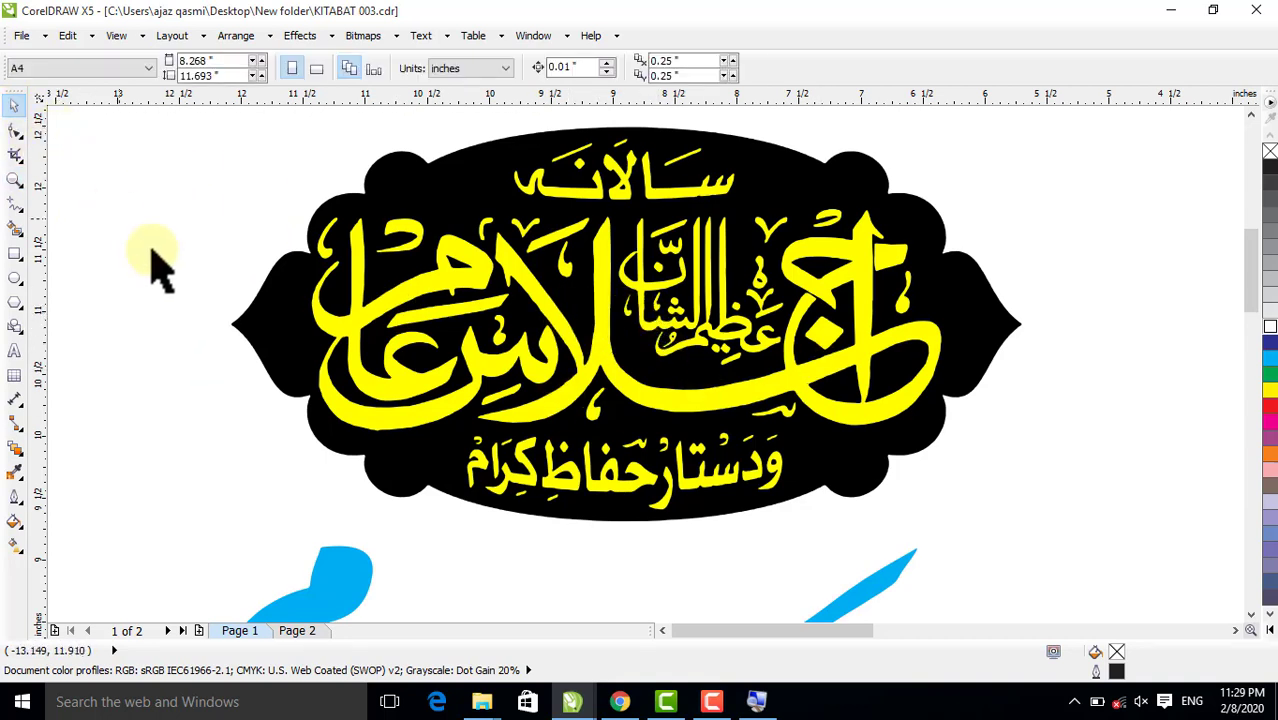
left_click(262, 298)
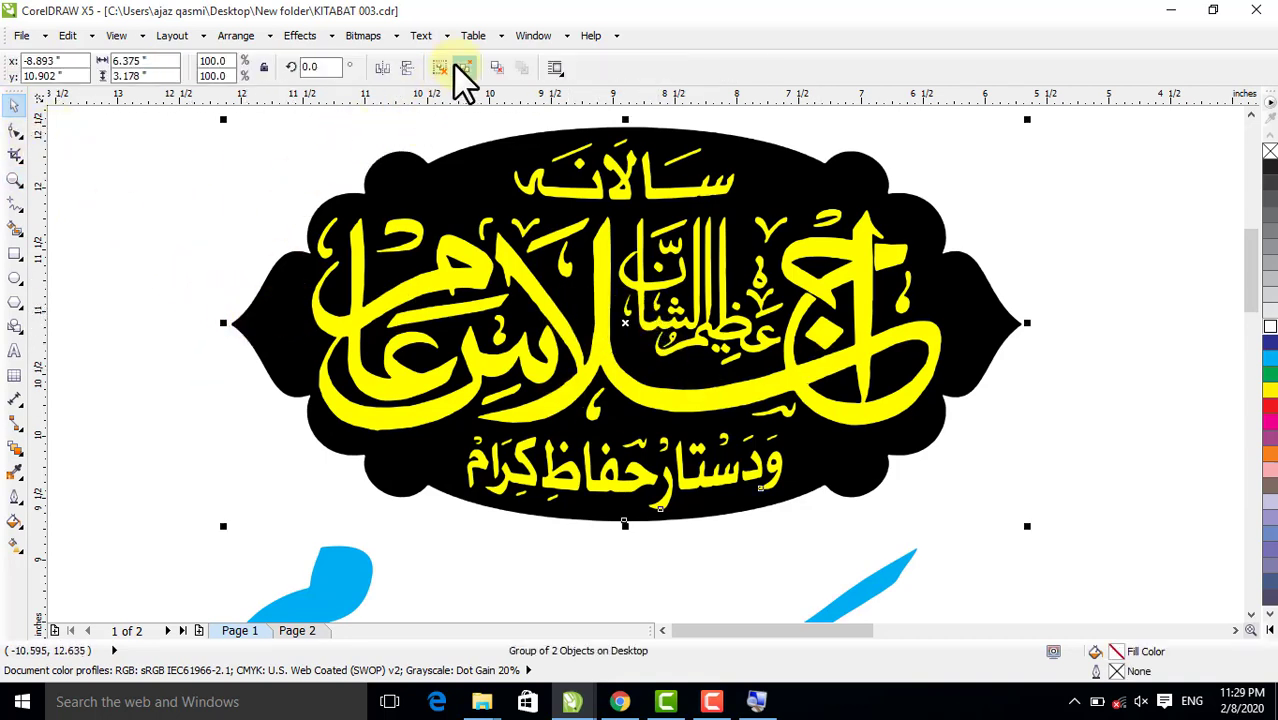
left_click(242, 143)
left_click(418, 316)
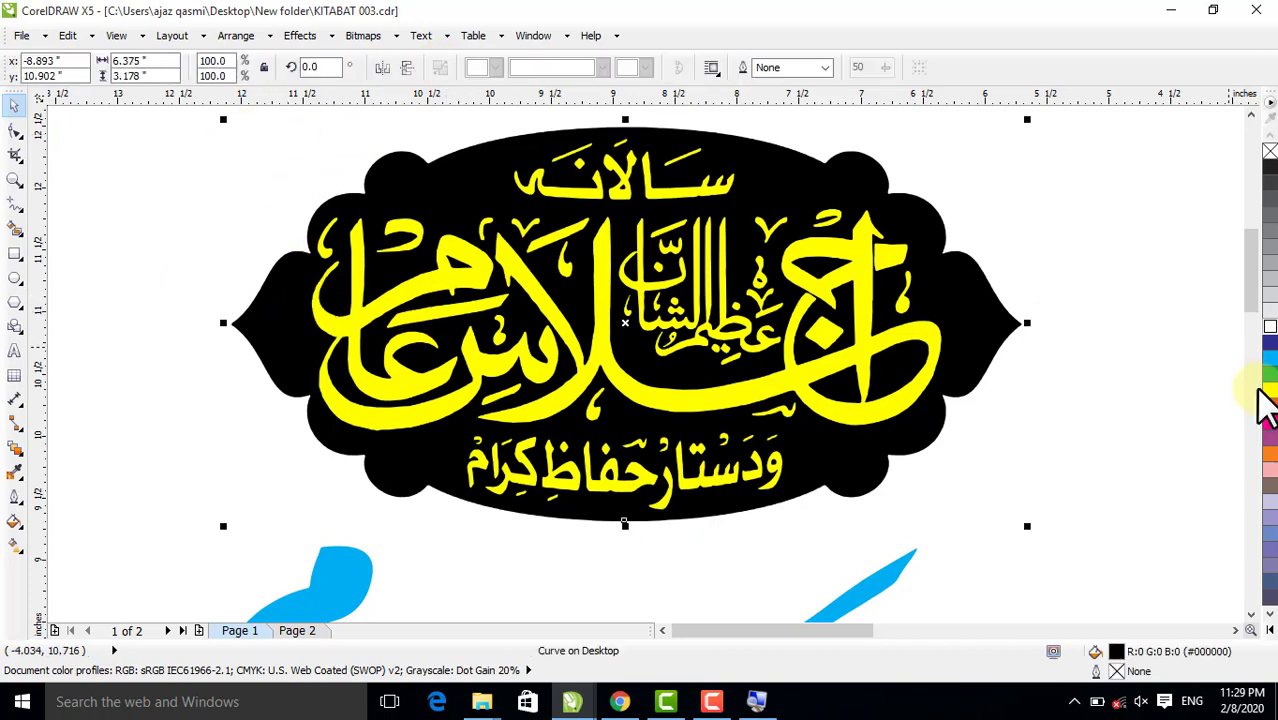
left_click(1269, 406)
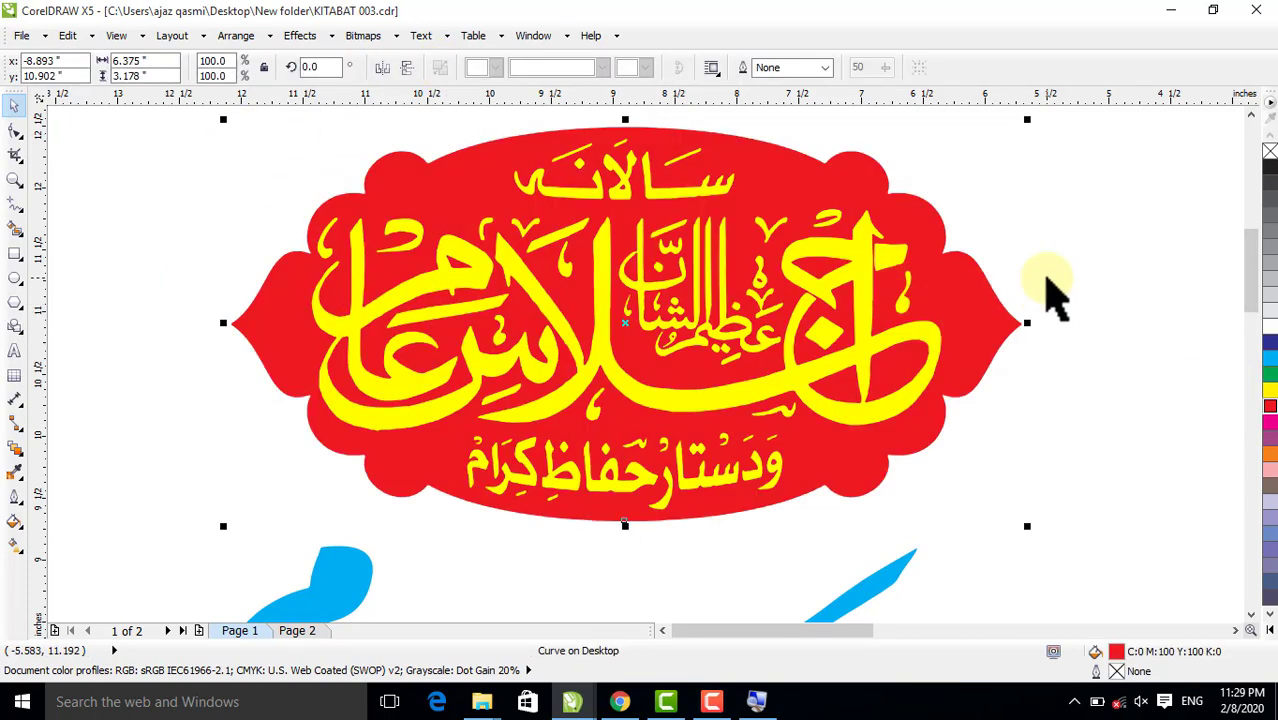
left_click(1047, 281)
Recolour the cyan calligraphy title below the badge, trying red before settling on dark blue
key("F3")
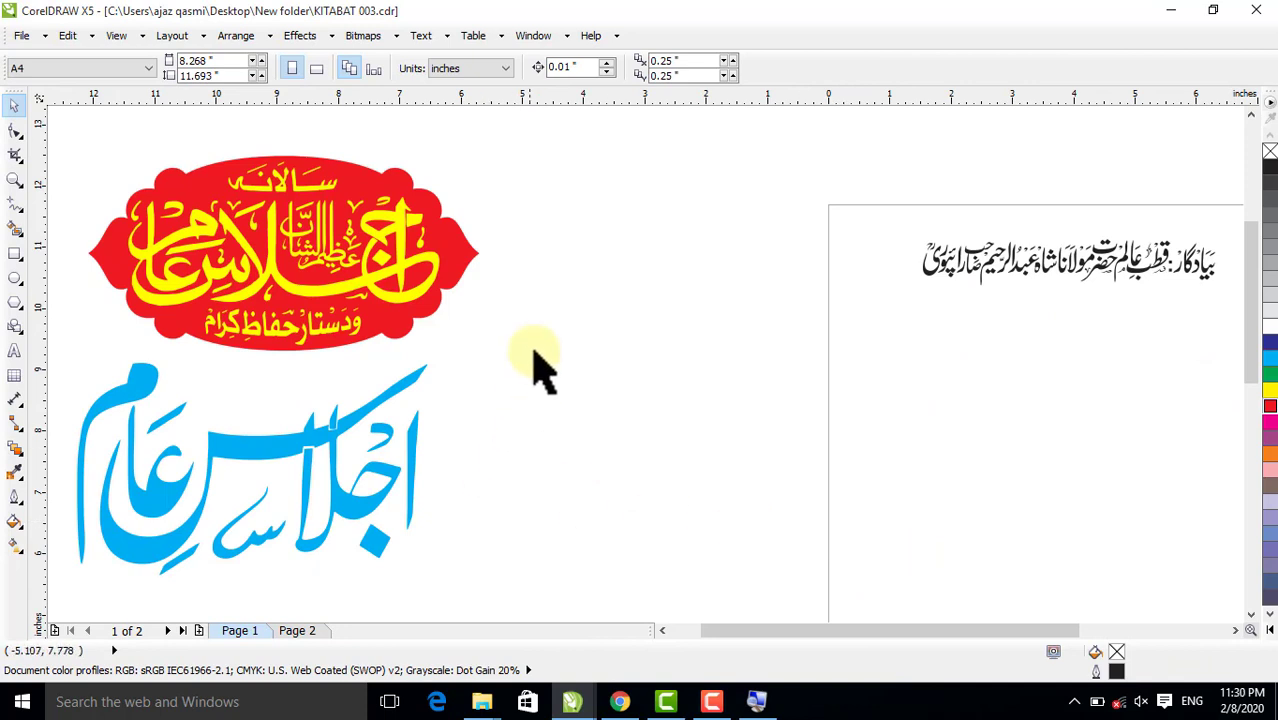
left_click_drag(510, 335, 166, 578)
left_click(1268, 406)
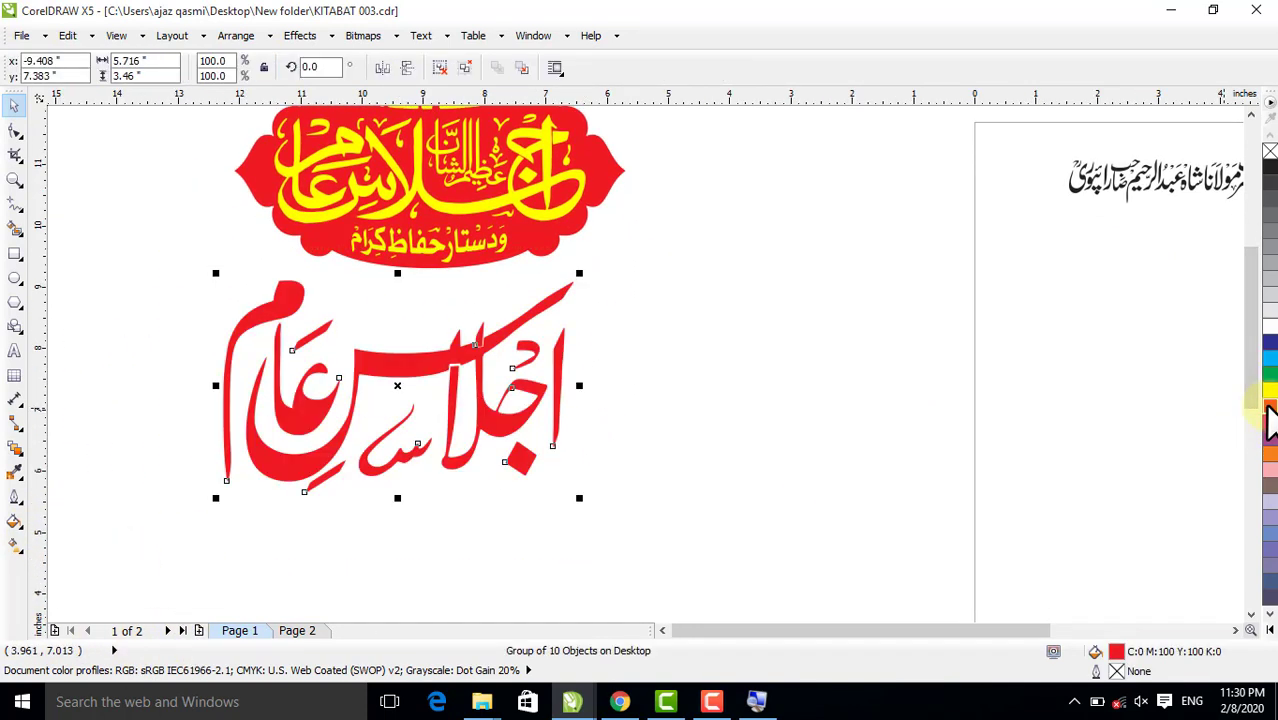
left_click(1269, 343)
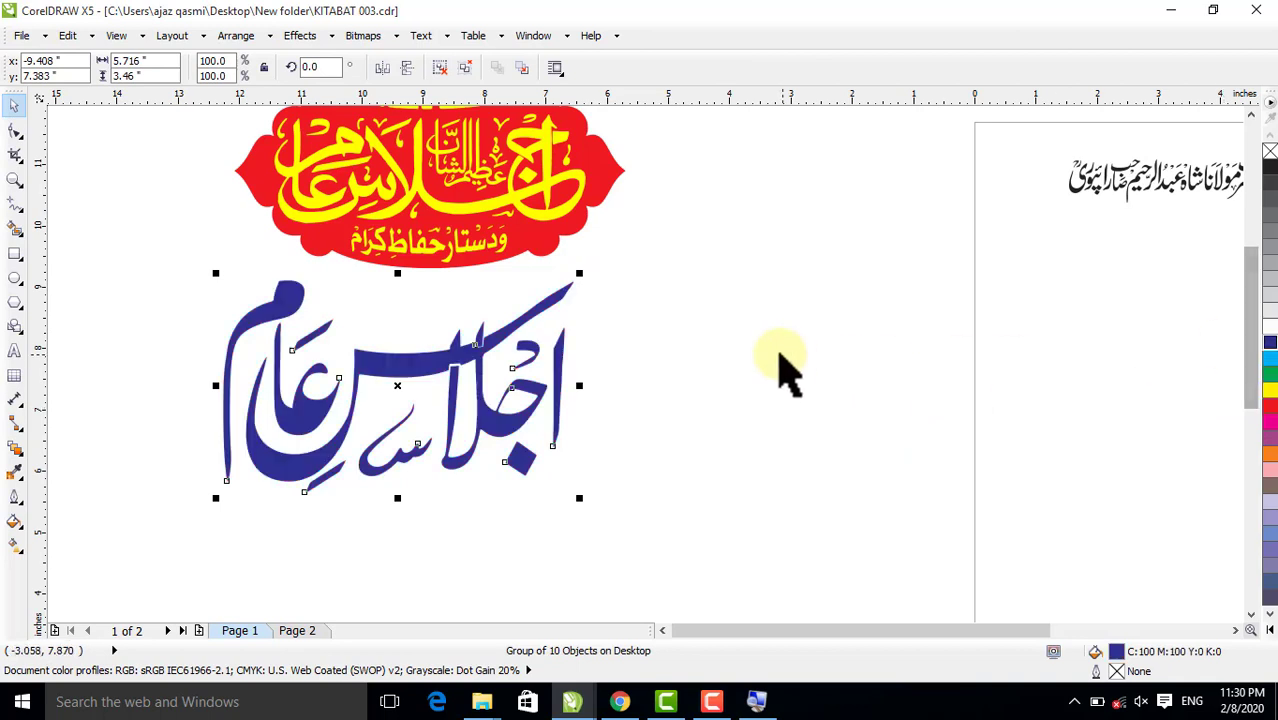
scroll(780, 370, "up", 1)
scroll(780, 370, "right", 2)
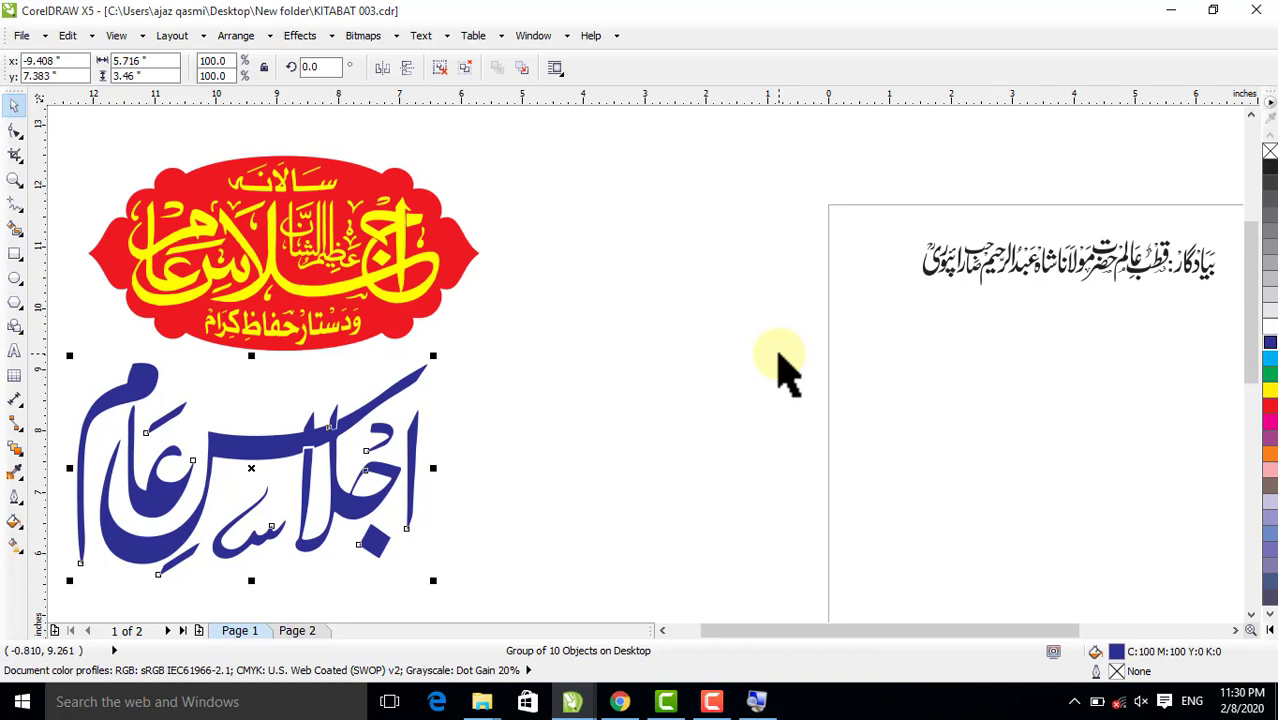
Switch to Chrome and show the header of the Ajaz Computers YouTube channel
left_click(620, 701)
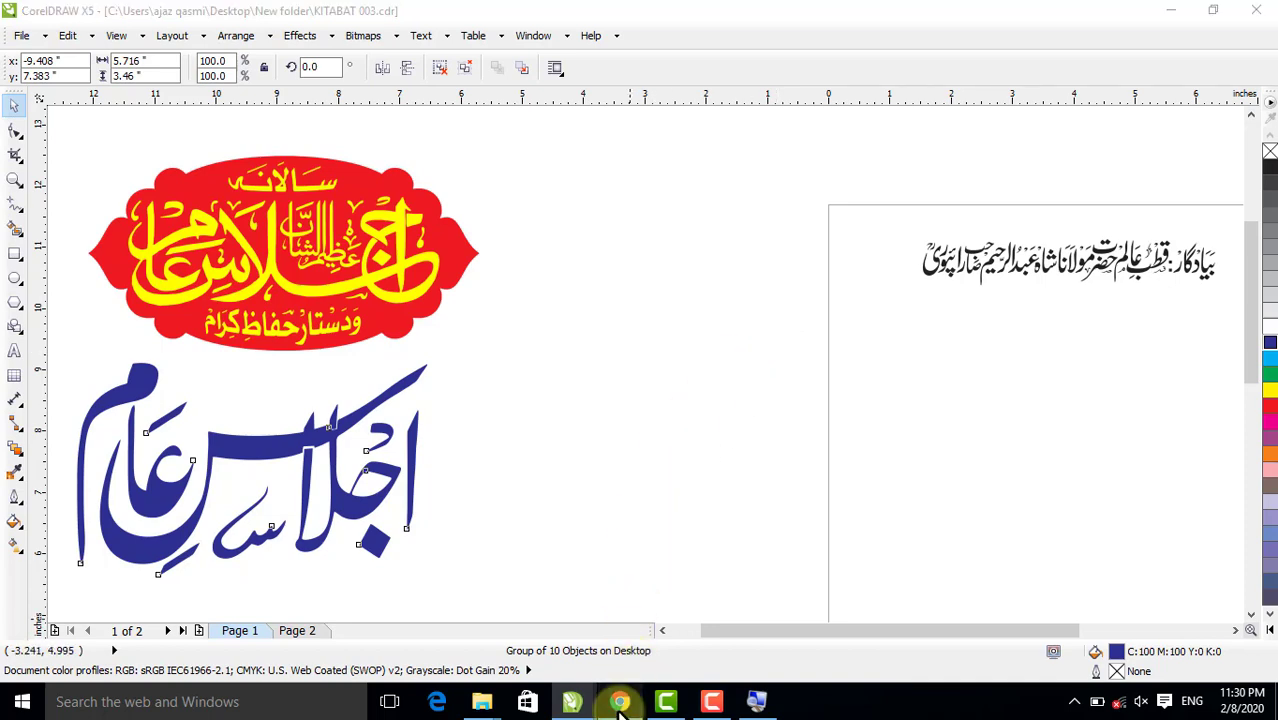
scroll(980, 333, "up", 2)
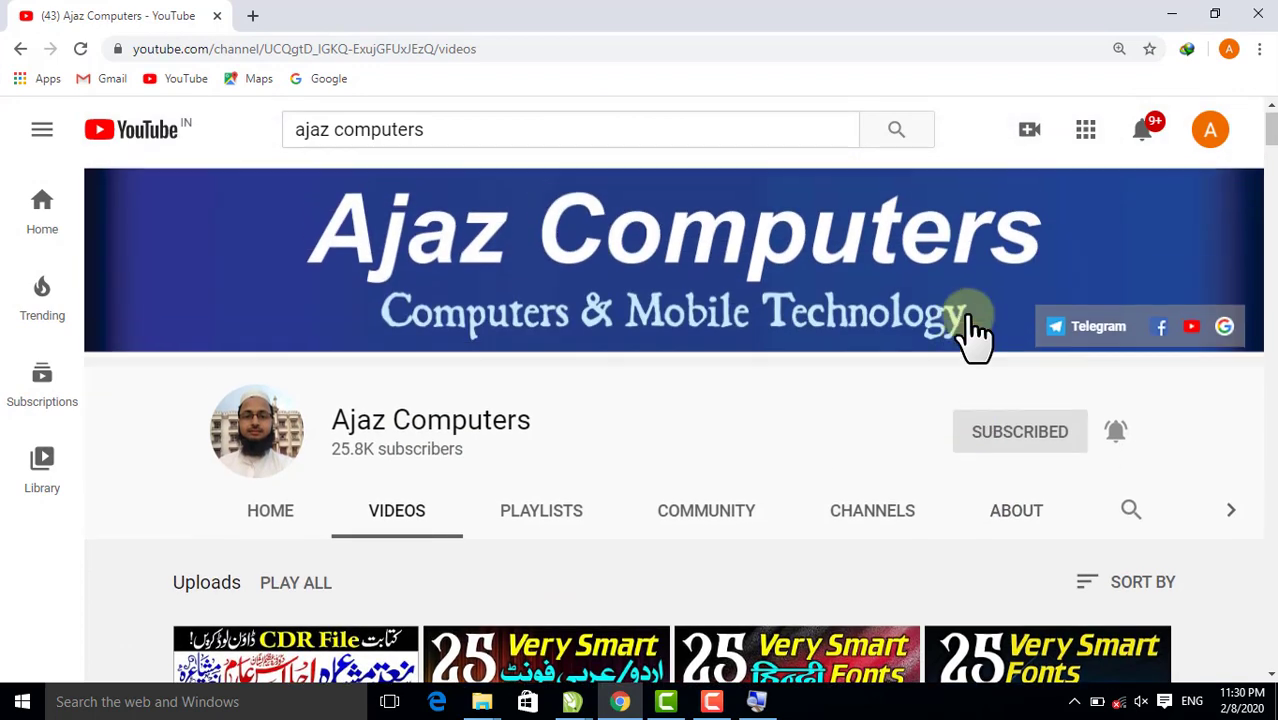